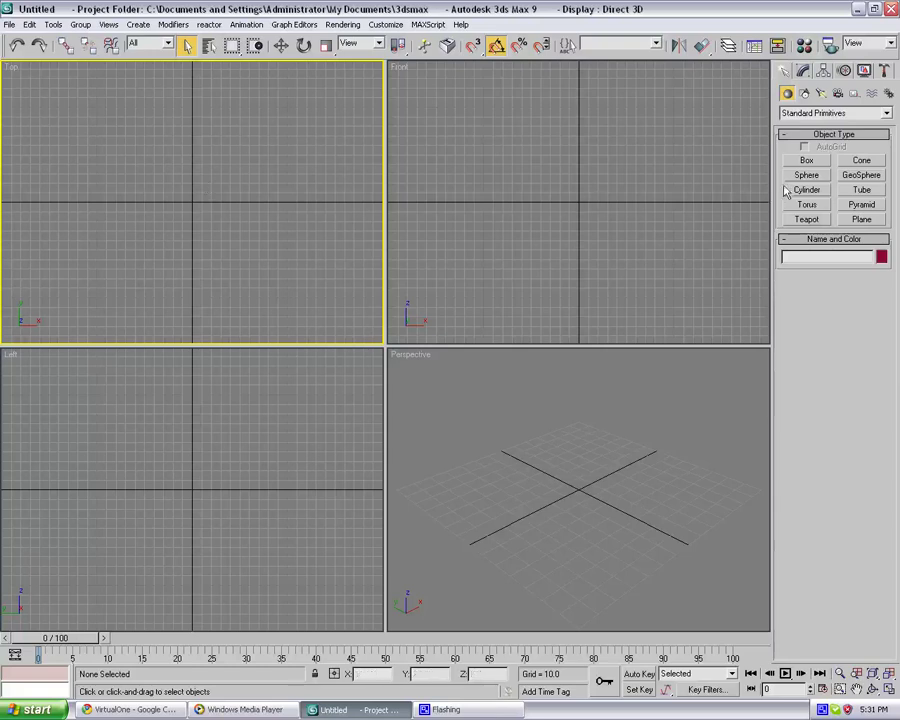
# Step: Create a tube centred near the origin in the top view, with radii about 92 and 77 and height about 70
pyautogui.click(859, 190)
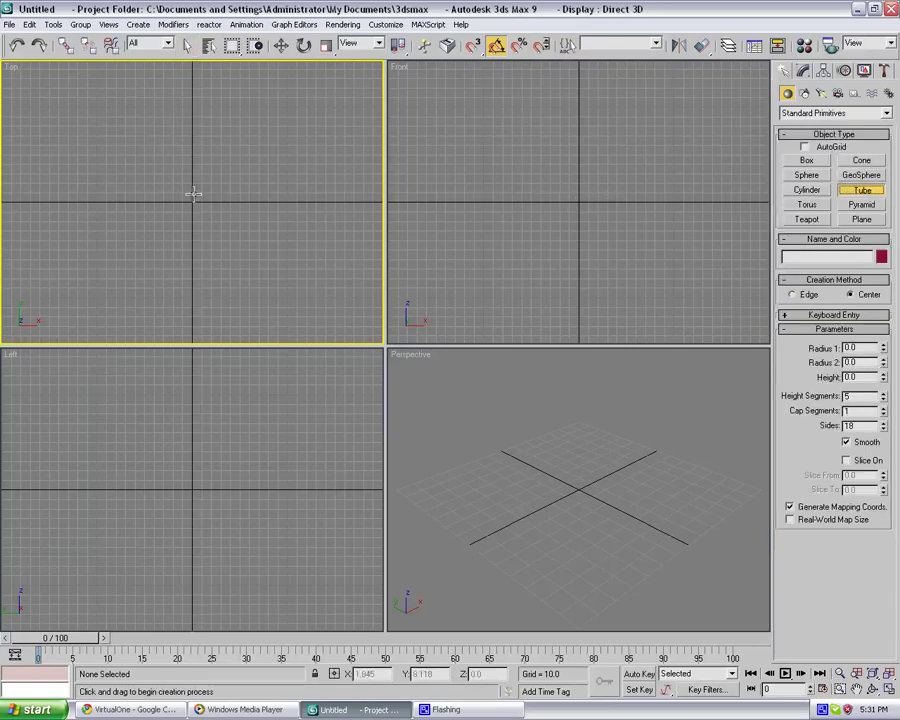
pyautogui.moveTo(193, 202); pyautogui.dragTo(226, 279)
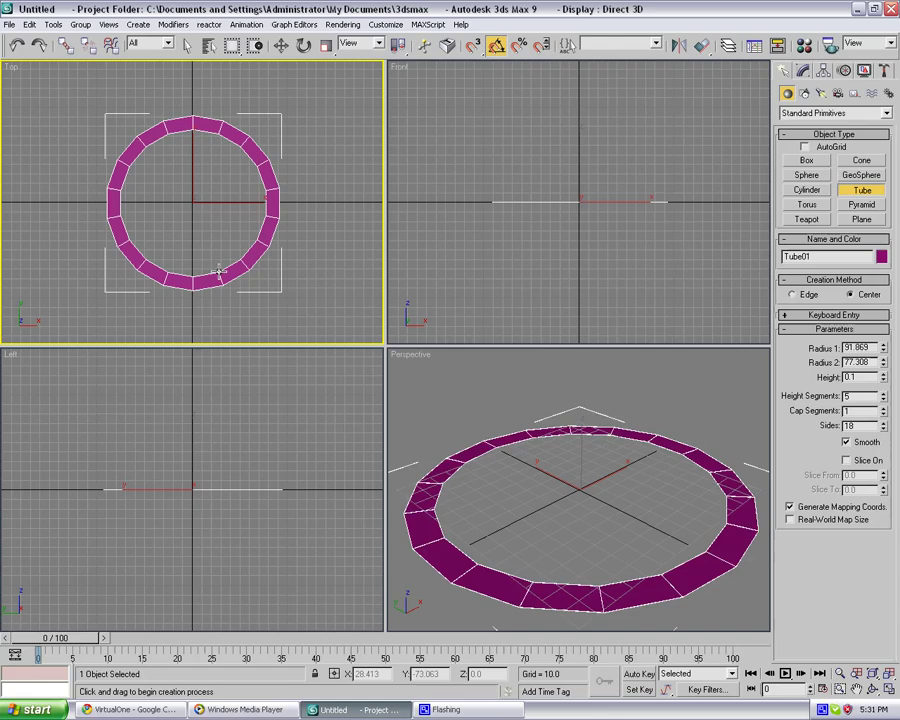
pyautogui.click(217, 214)
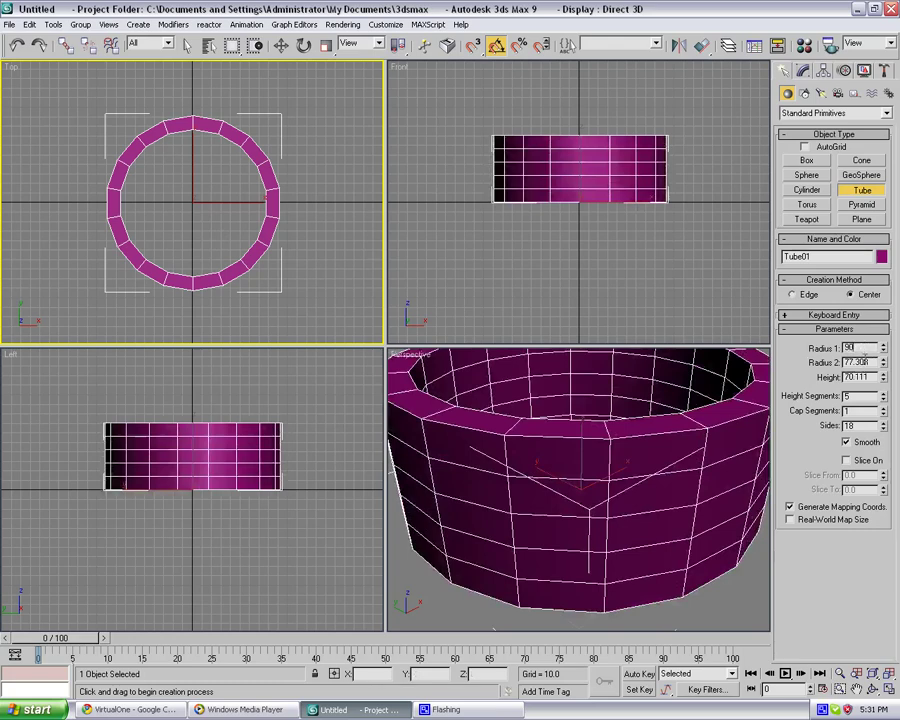
# Step: Set the tube's Radius 1 to 90, Radius 2 to 80 and height to 70
pyautogui.write('90')
pyautogui.press('Tab')
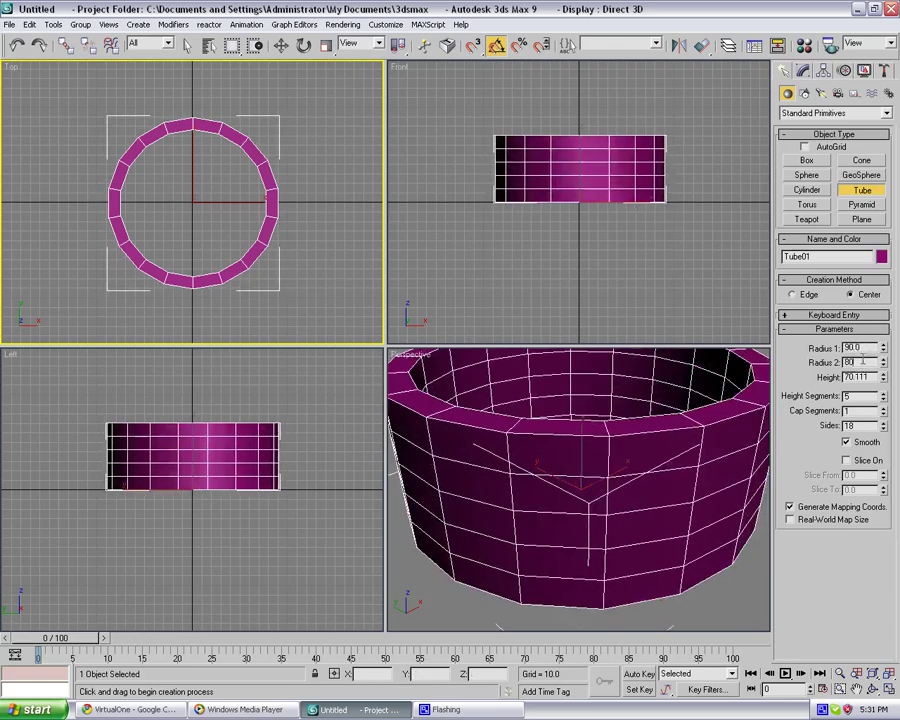
pyautogui.write('80')
pyautogui.press('Tab')
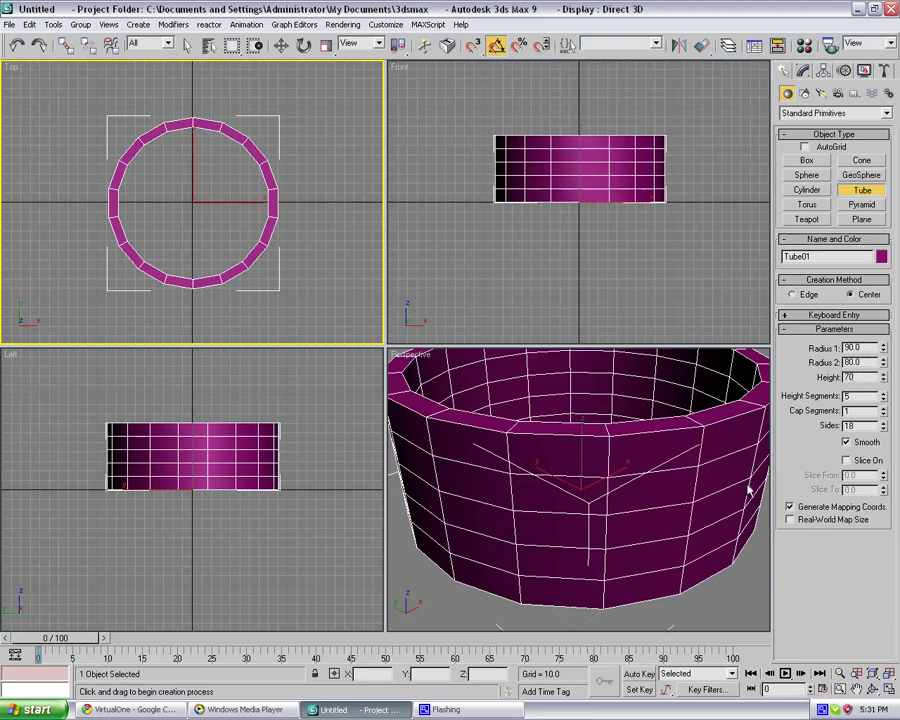
pyautogui.rightClick(705, 530)
# Step: Create a cylinder at the centre of the tube, with radius about 18 and height about 37
pyautogui.keyDown('alt'); pyautogui.moveTo(691, 480); pyautogui.dragTo(639, 510, button='middle'); pyautogui.keyUp('alt')
pyautogui.scroll(-3, 678, 498)
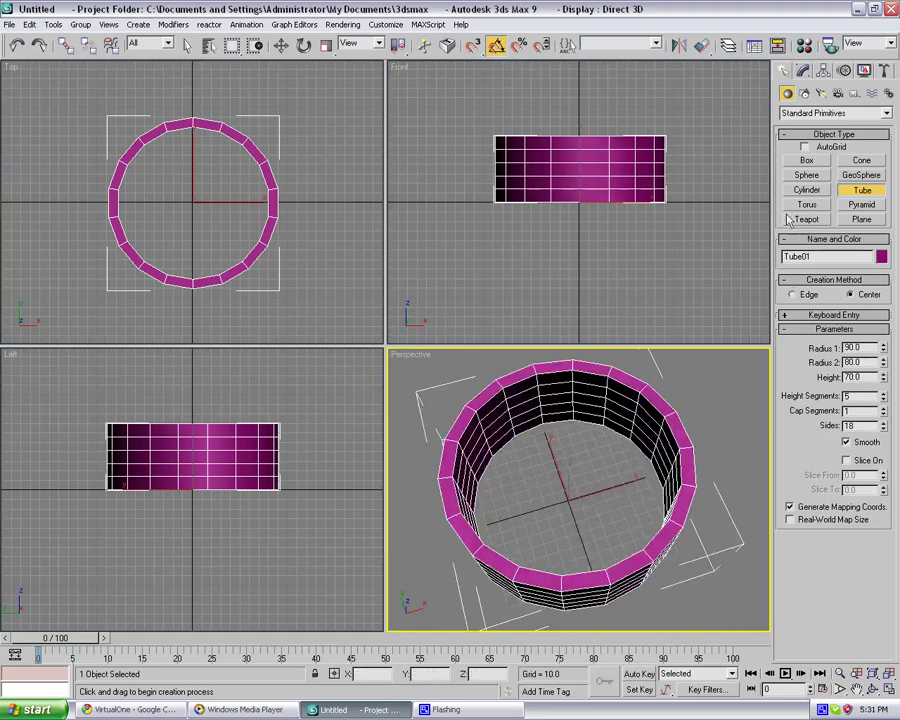
pyautogui.click(807, 190)
pyautogui.moveTo(246, 241); pyautogui.dragTo(201, 241, button='middle')
pyautogui.scroll(3, 288, 245)
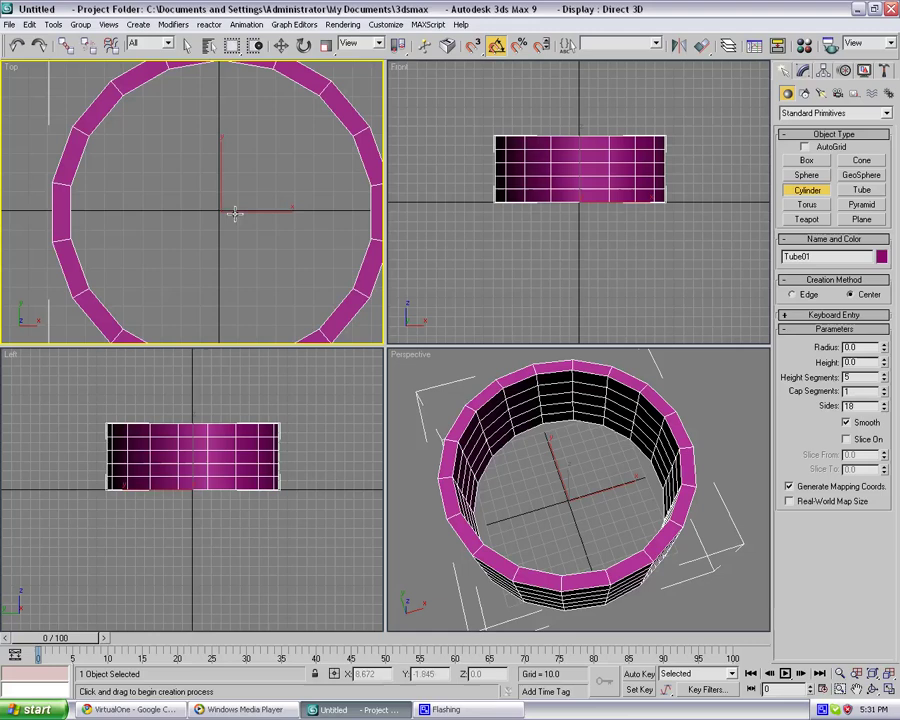
pyautogui.moveTo(220, 210); pyautogui.dragTo(236, 236)
pyautogui.click(229, 168)
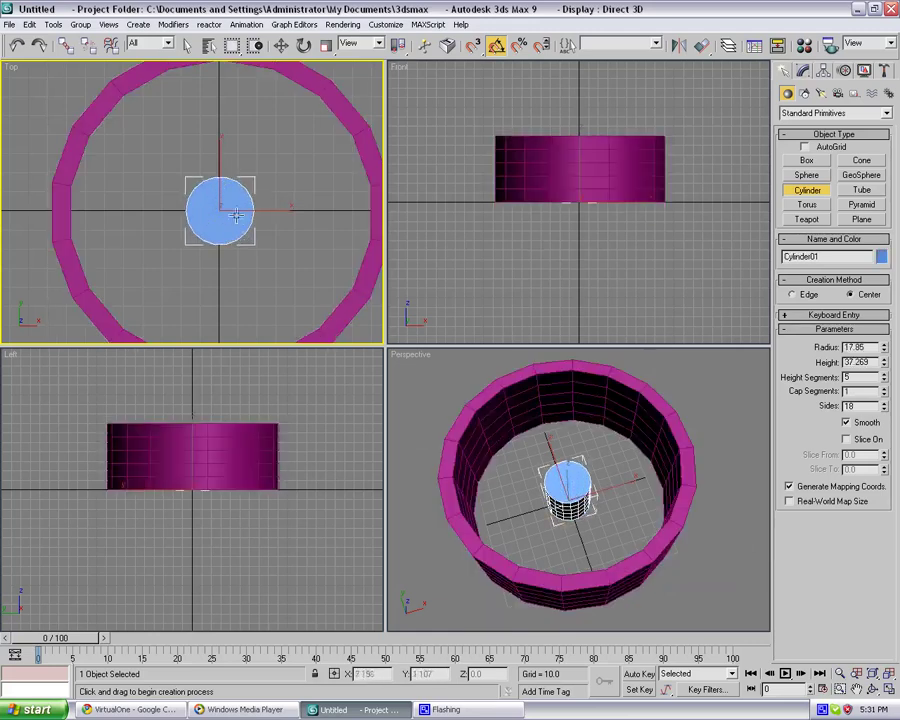
# Step: Set the cylinder's radius to 18, height to 40 and height segments to 3
pyautogui.keyDown('alt'); pyautogui.moveTo(582, 476); pyautogui.dragTo(605, 452, button='middle'); pyautogui.keyUp('alt')
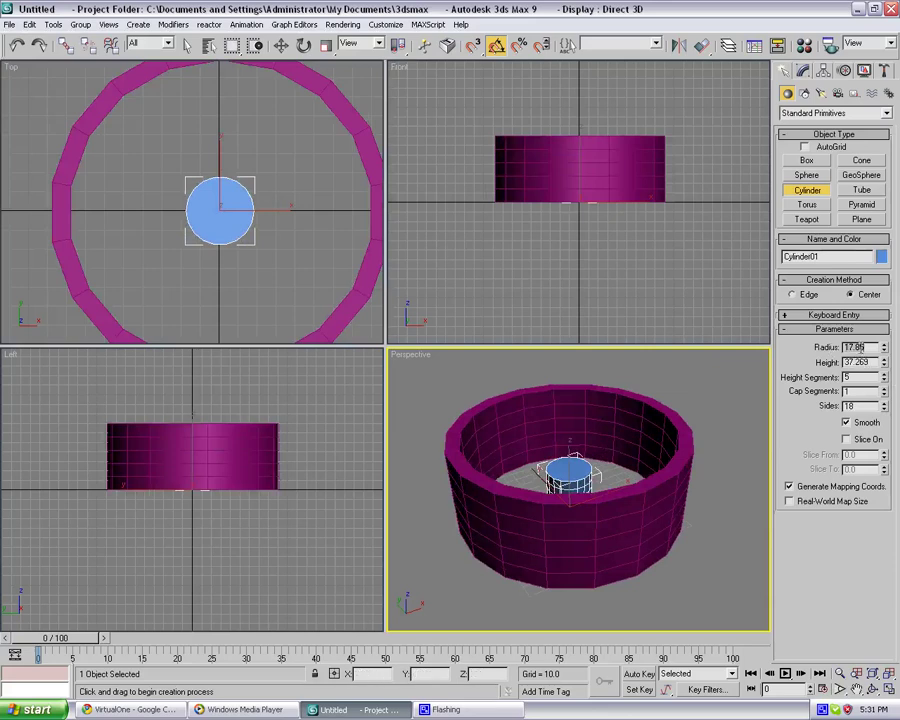
pyautogui.doubleClick(862, 363)
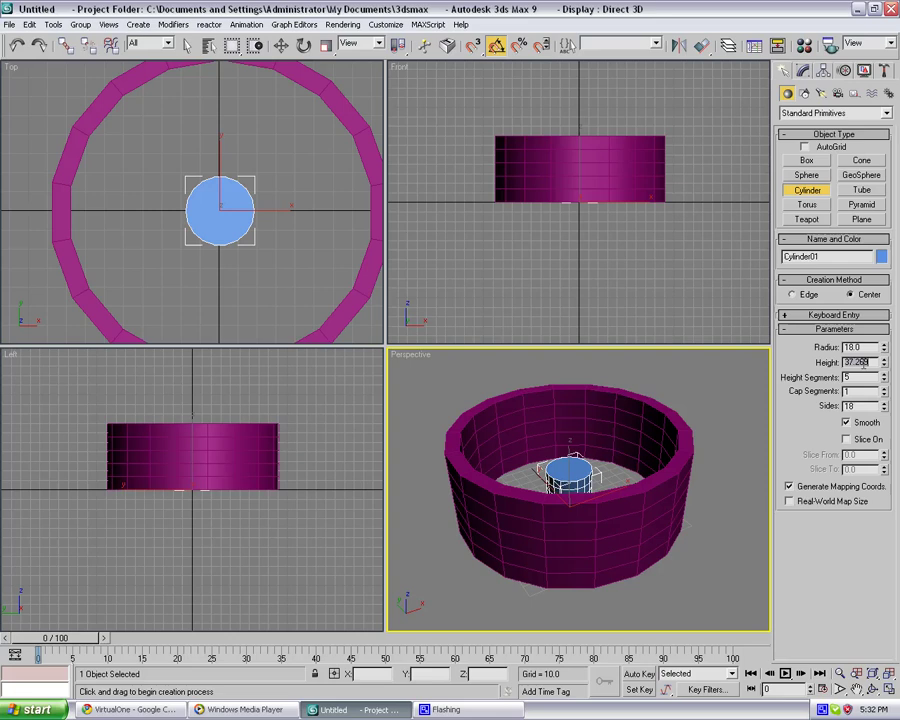
pyautogui.write('40')
pyautogui.click(868, 378)
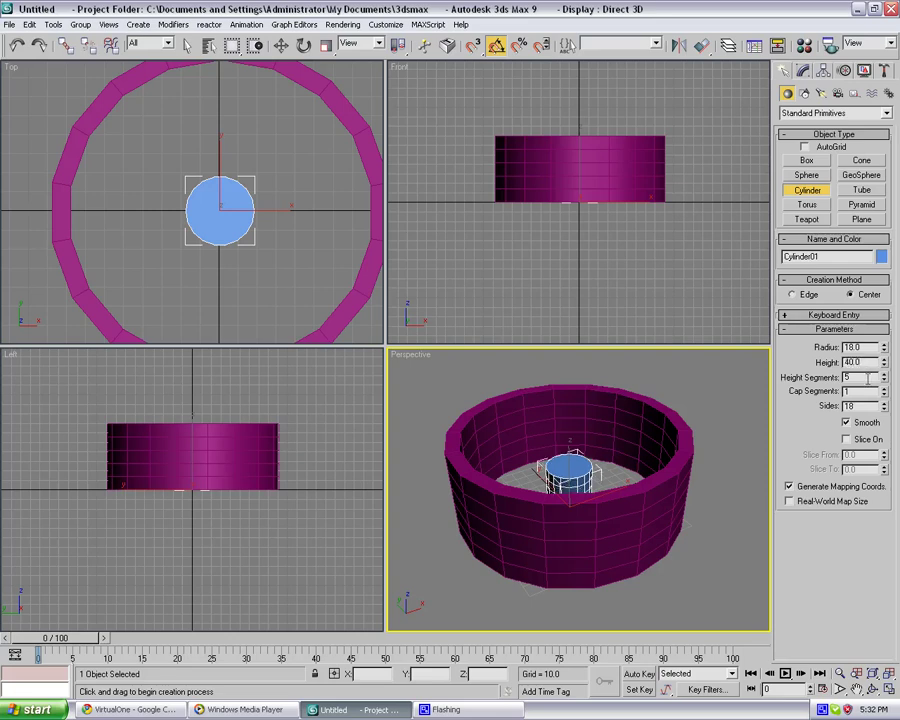
pyautogui.doubleClick(851, 406)
pyautogui.keyDown('alt'); pyautogui.moveTo(684, 404); pyautogui.dragTo(694, 440, button='middle'); pyautogui.keyUp('alt')
pyautogui.click(884, 382)
pyautogui.click(884, 382)
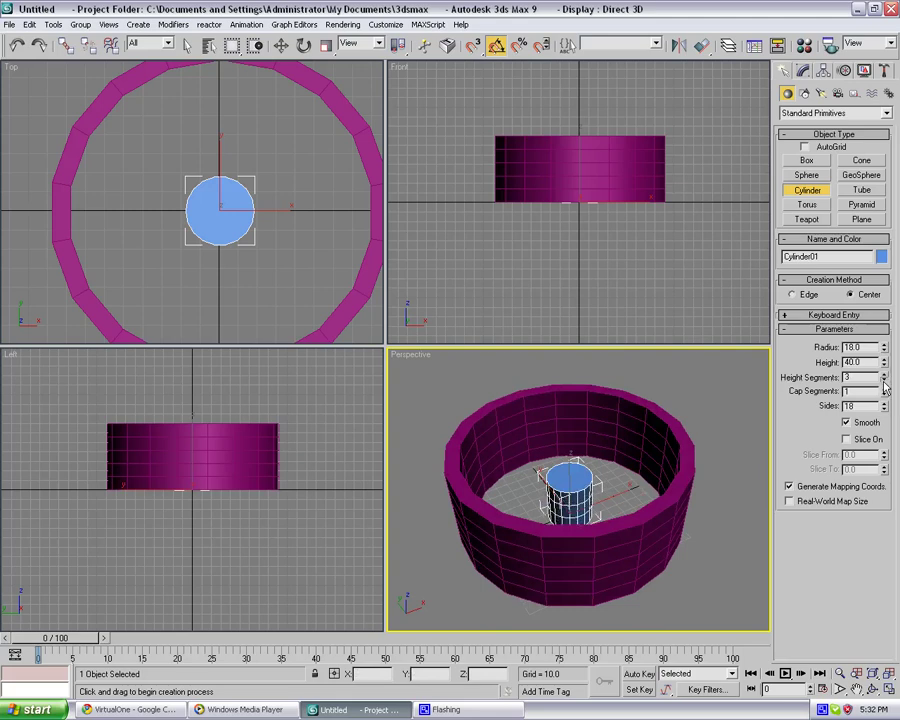
pyautogui.click(884, 382)
pyautogui.click(884, 374)
pyautogui.click(884, 374)
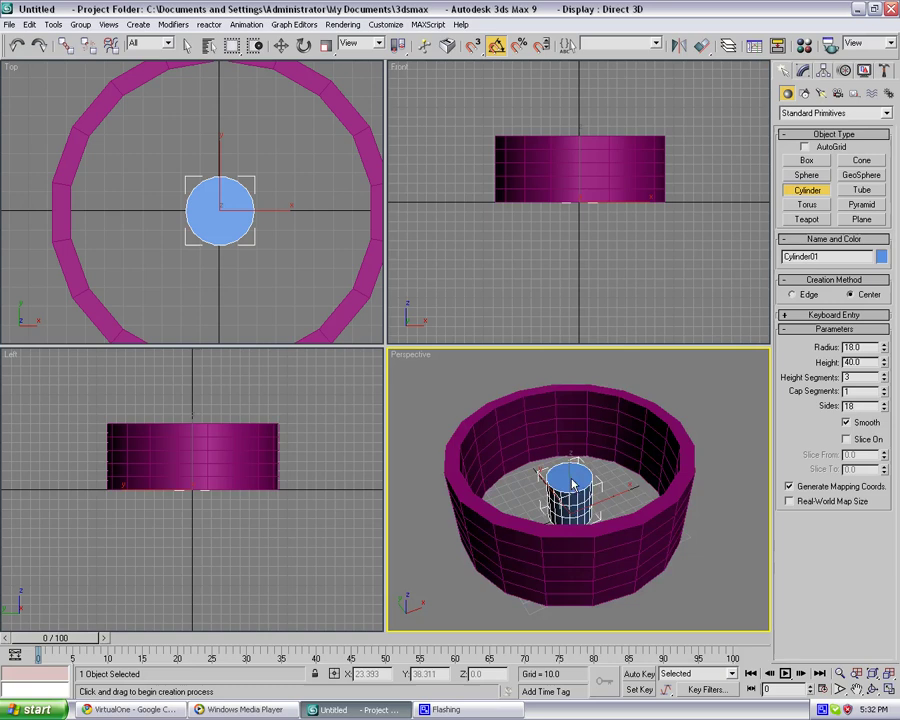
pyautogui.keyDown('alt'); pyautogui.moveTo(571, 483); pyautogui.dragTo(540, 504, button='middle'); pyautogui.keyUp('alt')
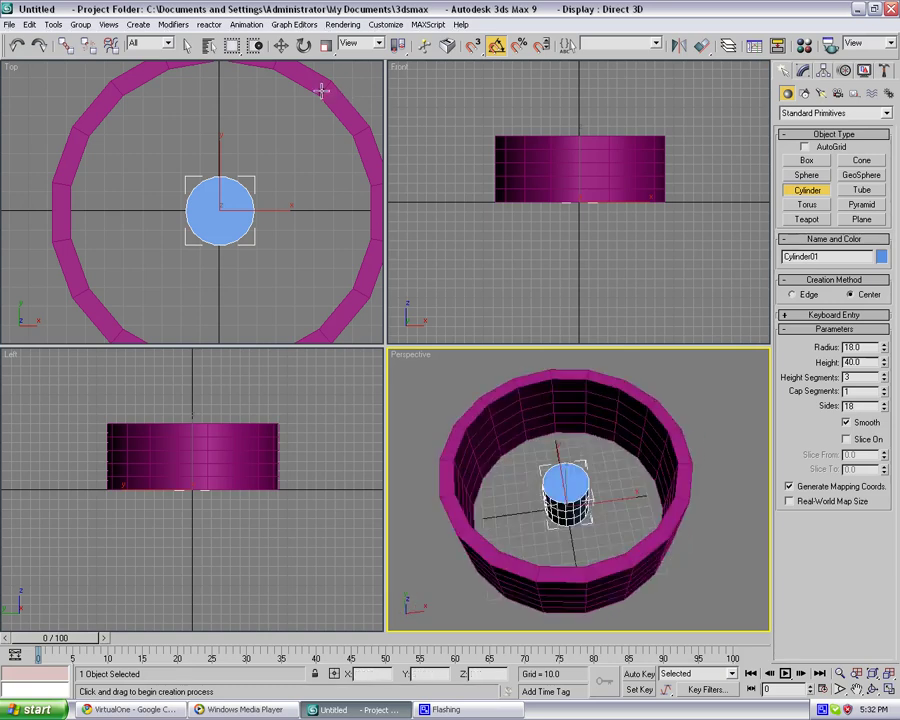
# Step: Rotate the cylinder slightly about its vertical axis in the top view, then clear the selection
pyautogui.click(302, 46)
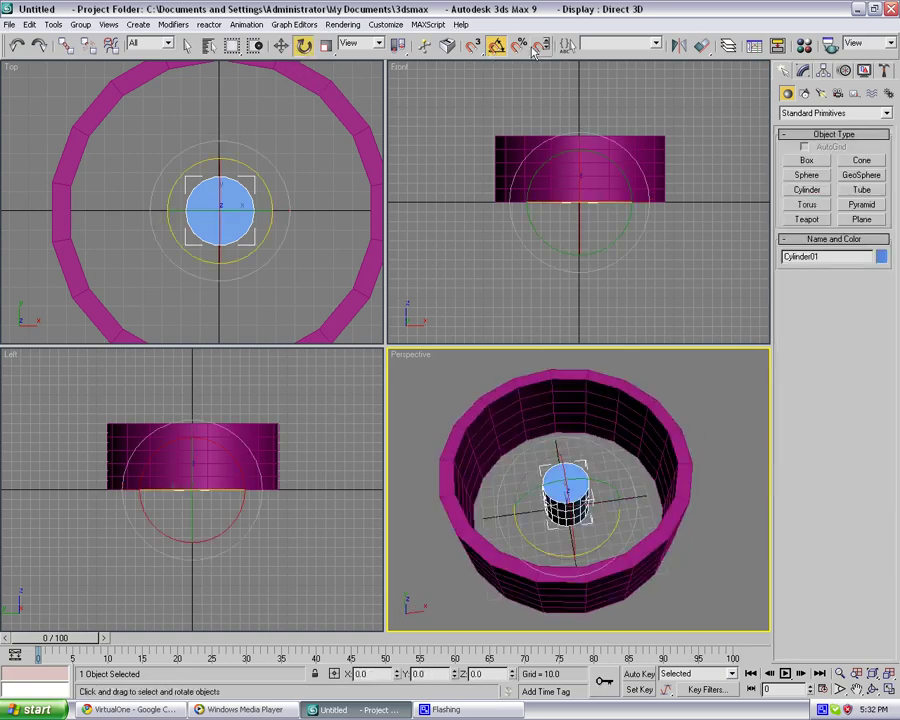
pyautogui.click(497, 47)
pyautogui.scroll(5, 335, 254)
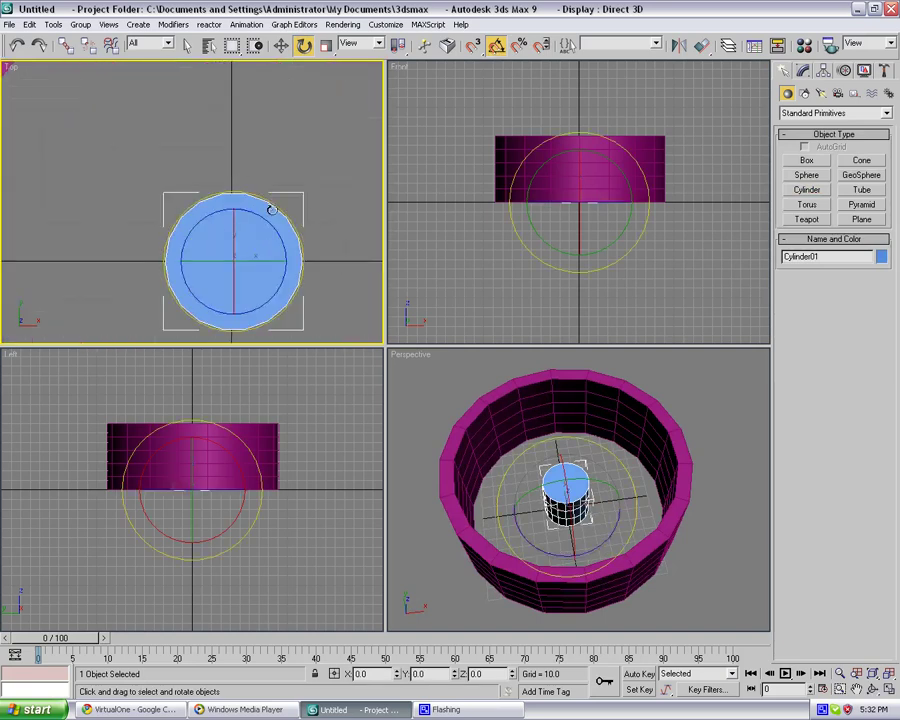
pyautogui.moveTo(267, 216)
pyautogui.mouseDown()
pyautogui.moveTo(266, 224)
pyautogui.moveTo(263, 208)
pyautogui.mouseUp()
pyautogui.click(291, 181)
pyautogui.scroll(-3, 291, 181)
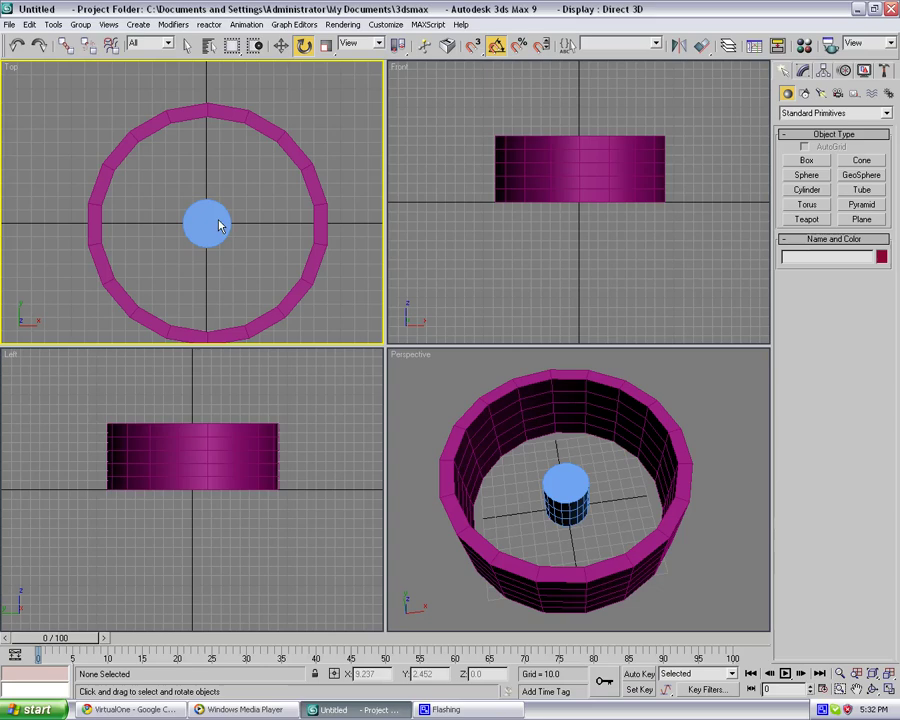
# Step: Centre the cylinder on the world origin by setting its absolute X and Y to 0
pyautogui.click(281, 45)
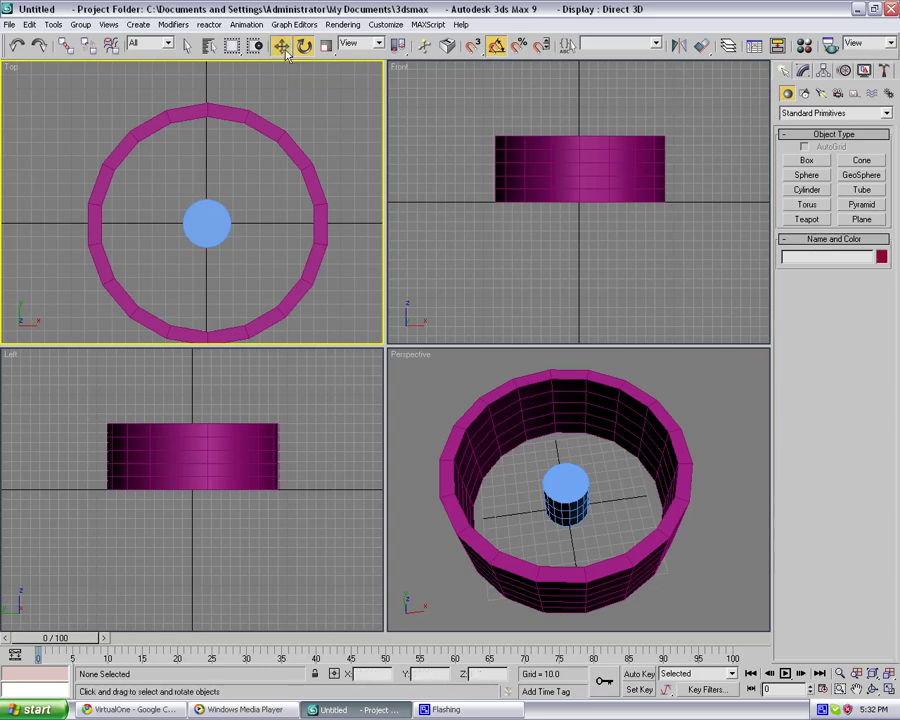
pyautogui.click(205, 222)
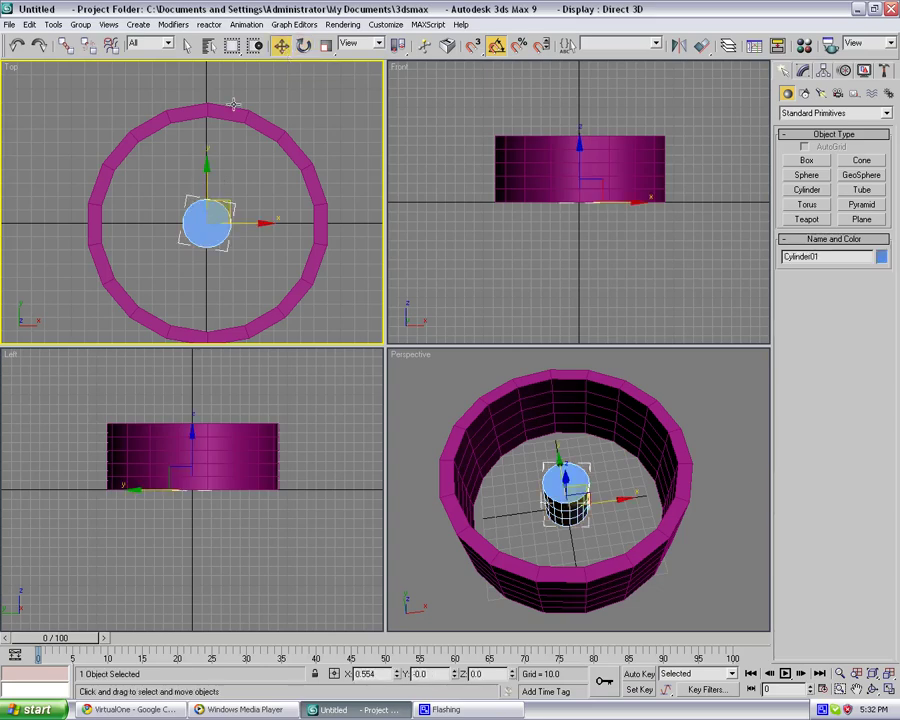
pyautogui.click(281, 47)
pyautogui.rightClick(281, 48)
pyautogui.rightClick(434, 330)
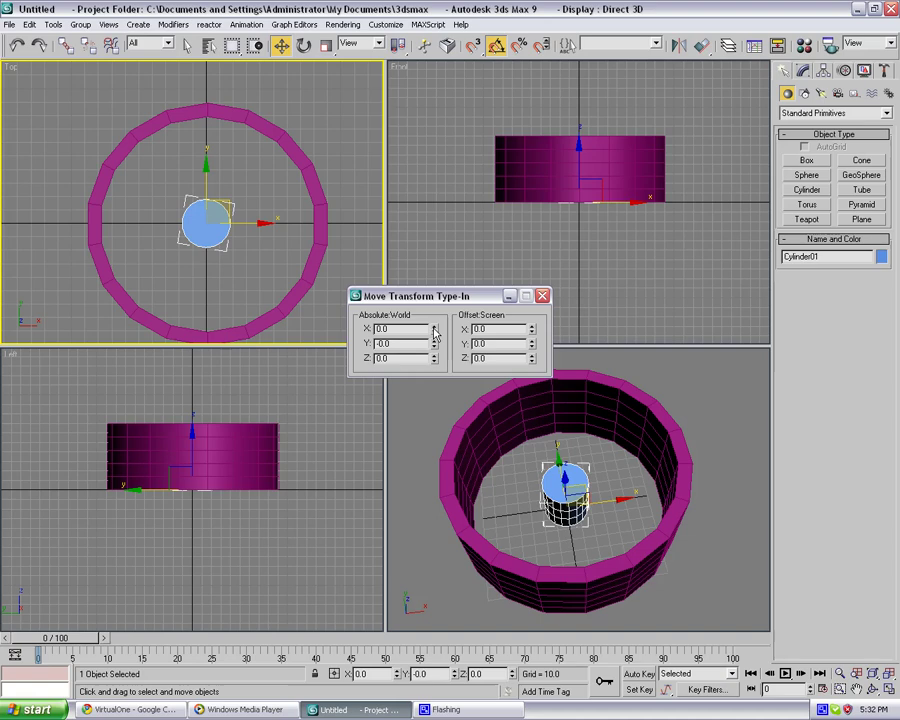
pyautogui.rightClick(434, 344)
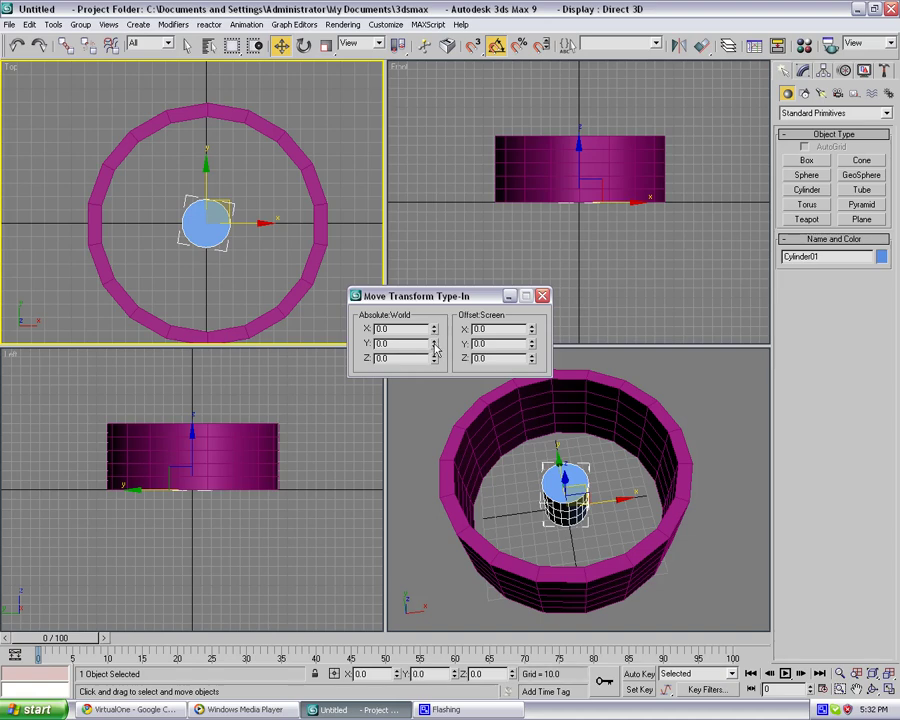
pyautogui.click(542, 297)
# Step: Centre the tube on the world origin by setting its absolute X and Y to 0
pyautogui.click(323, 278)
pyautogui.click(307, 277)
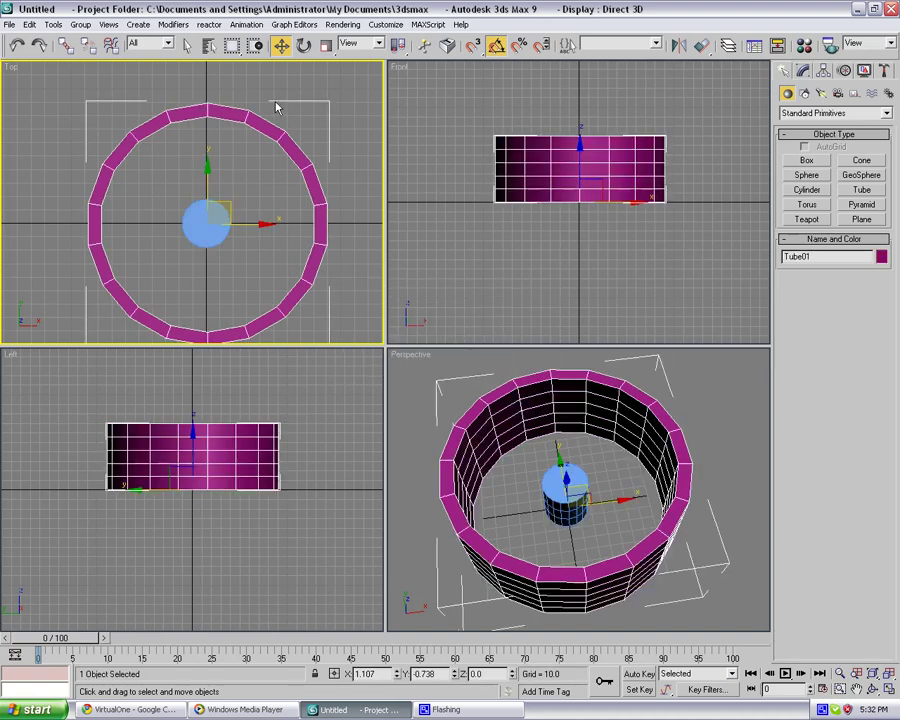
pyautogui.rightClick(283, 47)
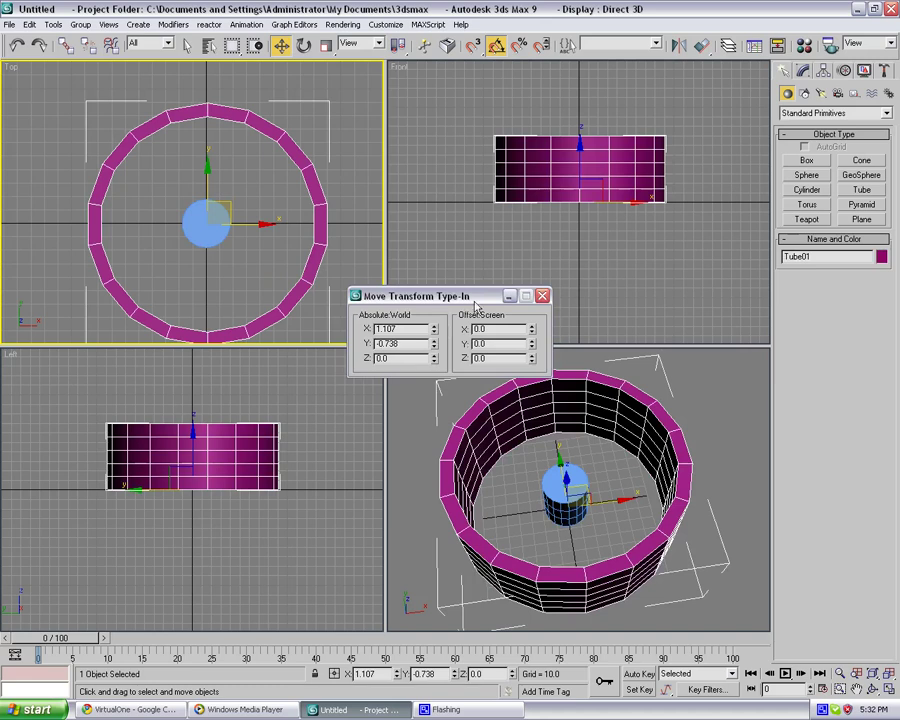
pyautogui.rightClick(433, 330)
pyautogui.rightClick(434, 344)
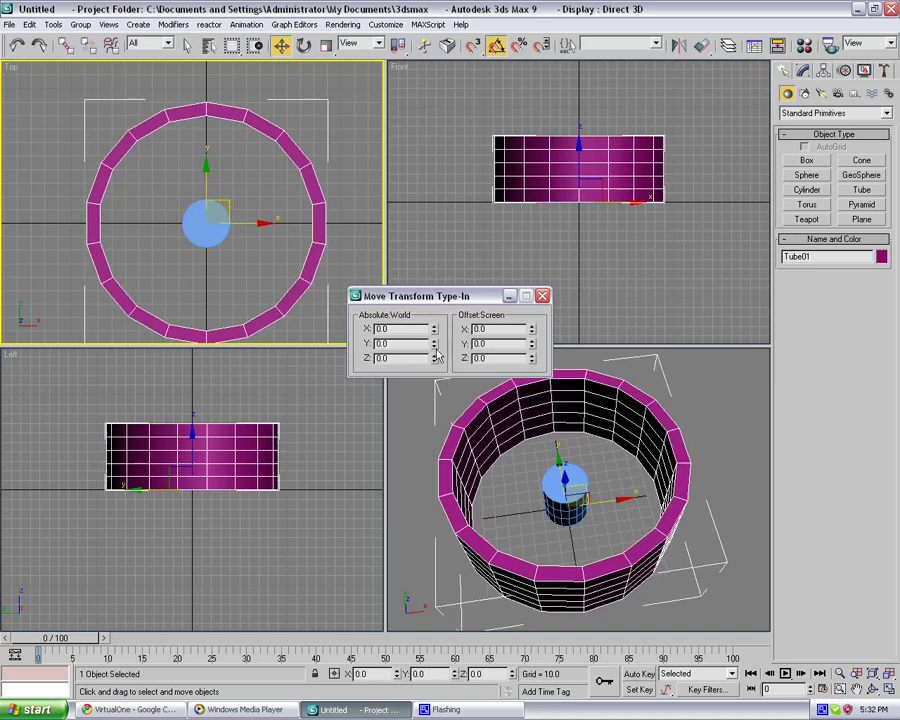
pyautogui.click(542, 296)
pyautogui.click(524, 275)
# Step: Raise the cylinder vertically by about 20.7 units inside the tube and display the front view as wireframe
pyautogui.click(565, 488)
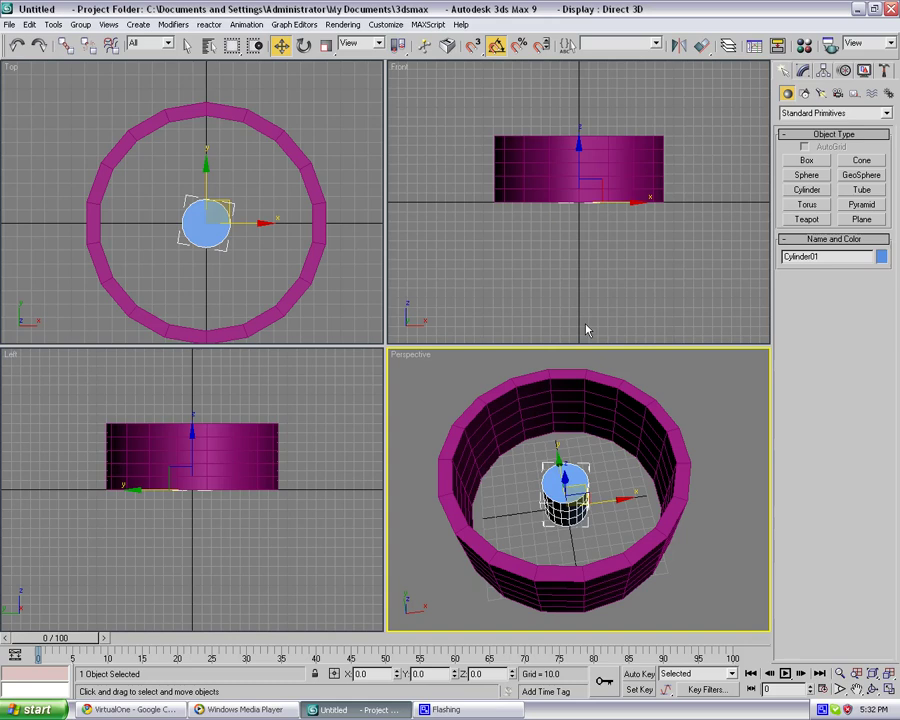
pyautogui.moveTo(602, 147); pyautogui.dragTo(609, 172, button='middle')
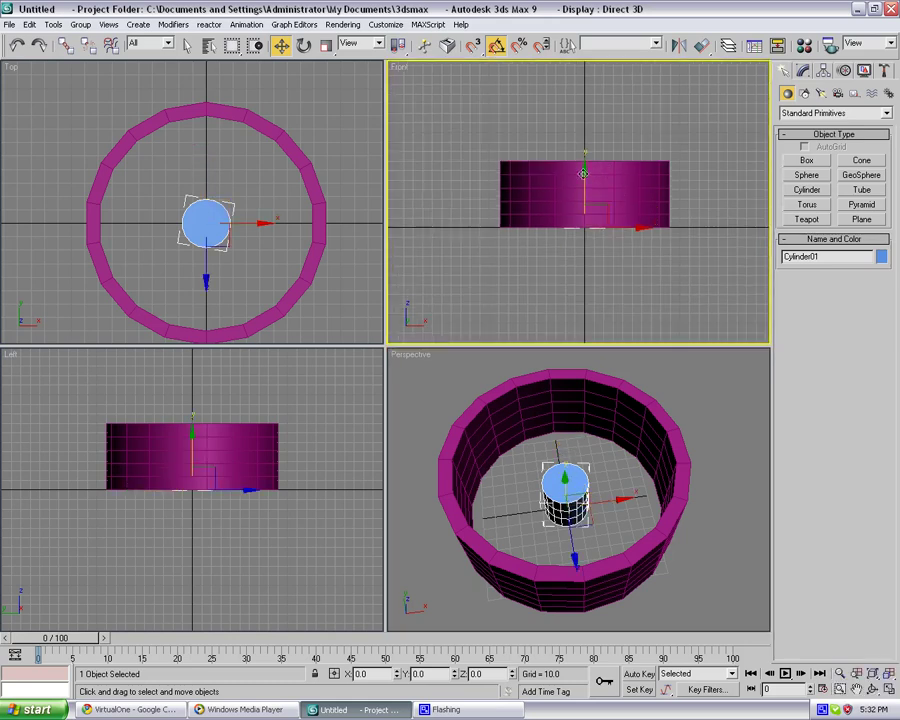
pyautogui.moveTo(585, 179); pyautogui.dragTo(585, 160)
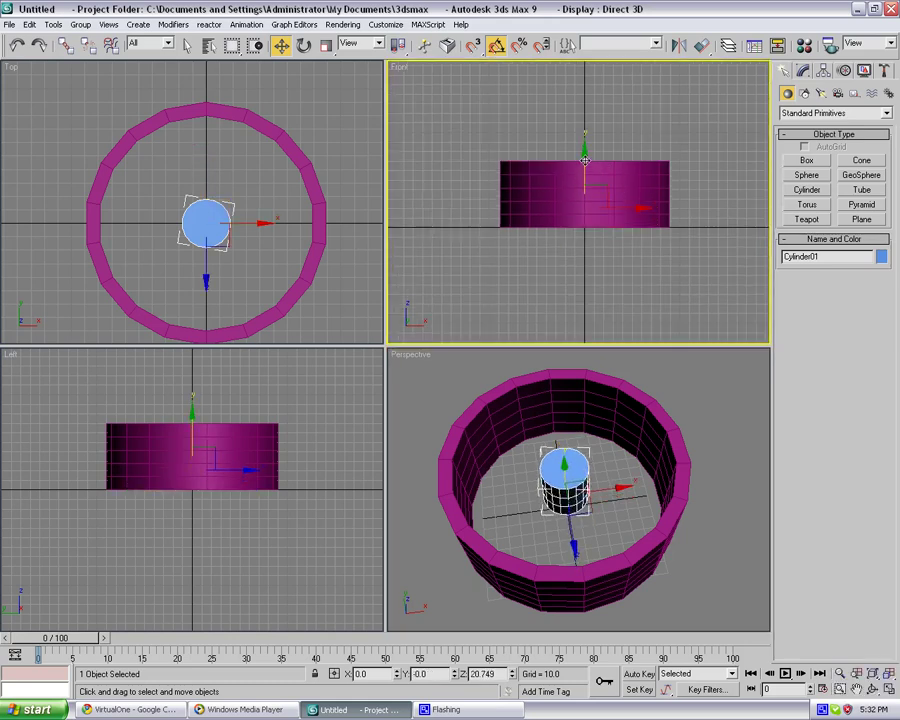
pyautogui.press('F3')
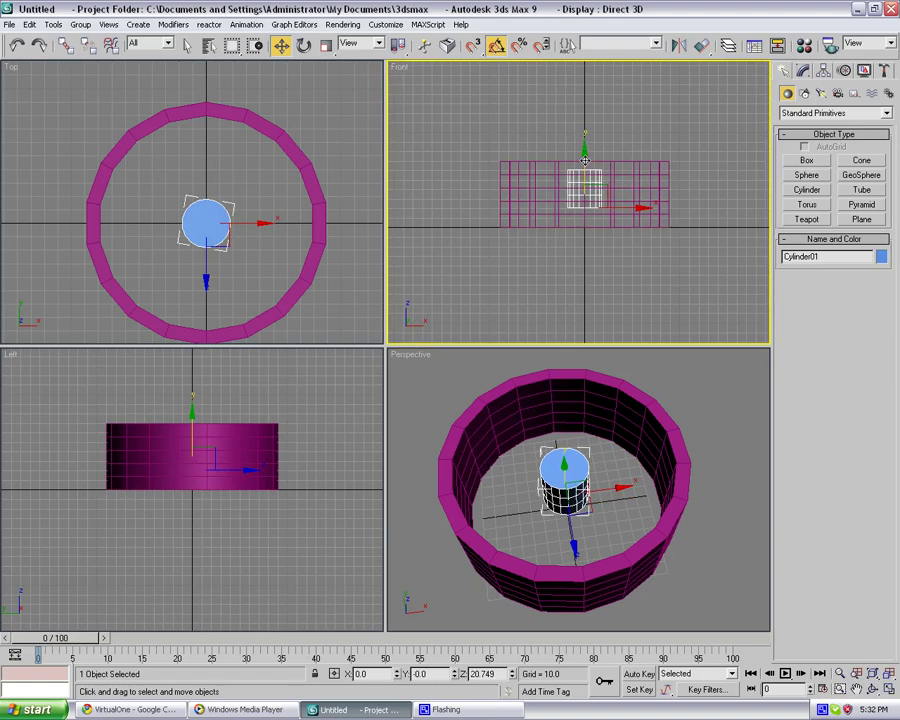
pyautogui.click(635, 135)
# Step: Convert the tube to an Editable Poly and enter polygon sub-object editing
pyautogui.keyDown('alt'); pyautogui.moveTo(552, 438); pyautogui.dragTo(576, 428, button='middle'); pyautogui.keyUp('alt')
pyautogui.click(493, 436)
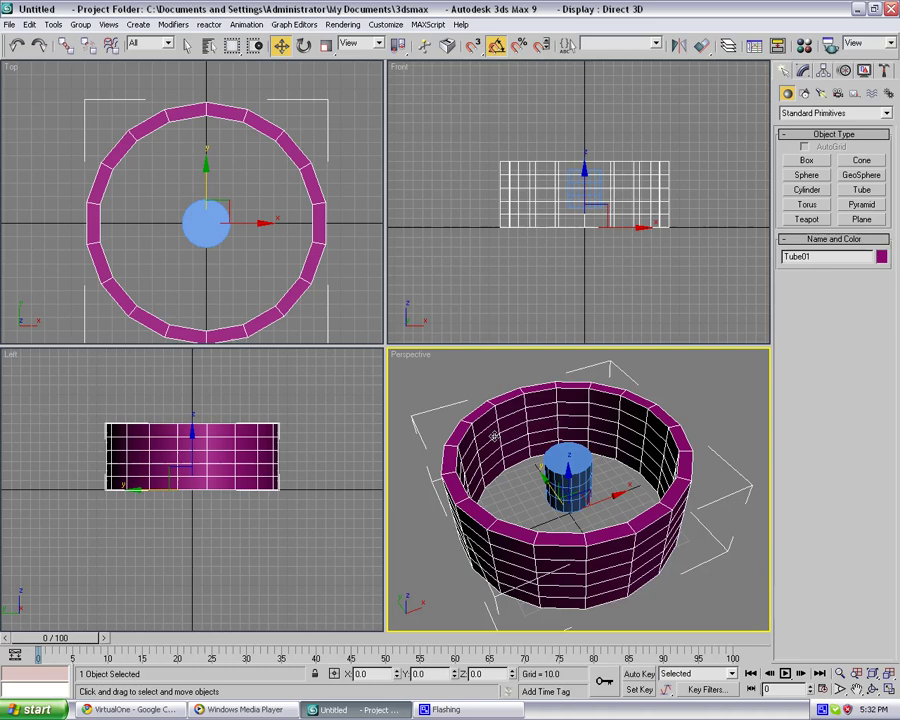
pyautogui.rightClick(493, 430)
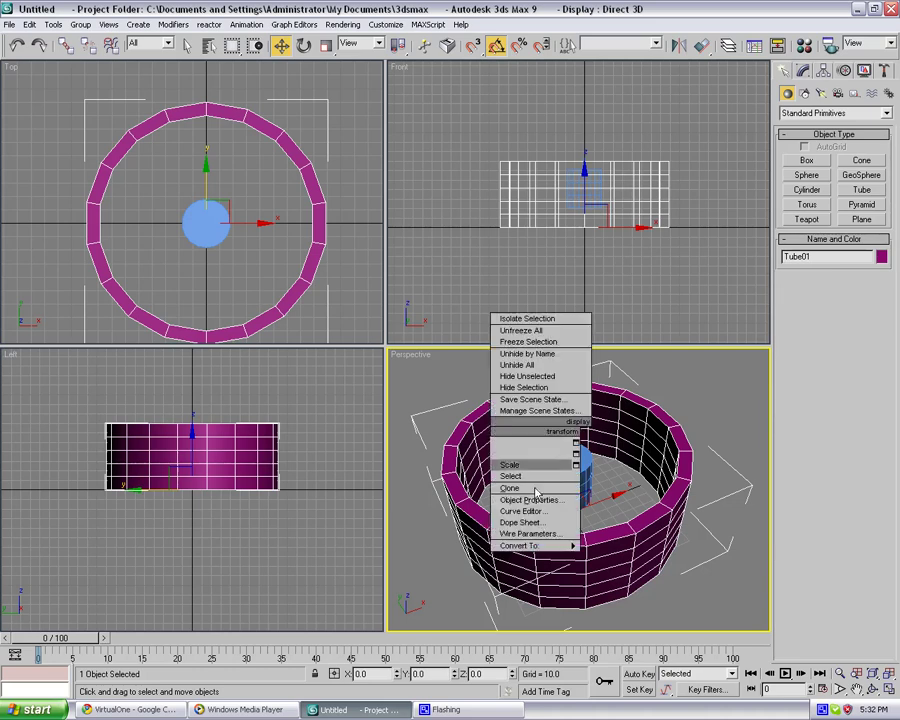
pyautogui.moveTo(530, 540)
pyautogui.click(606, 555)
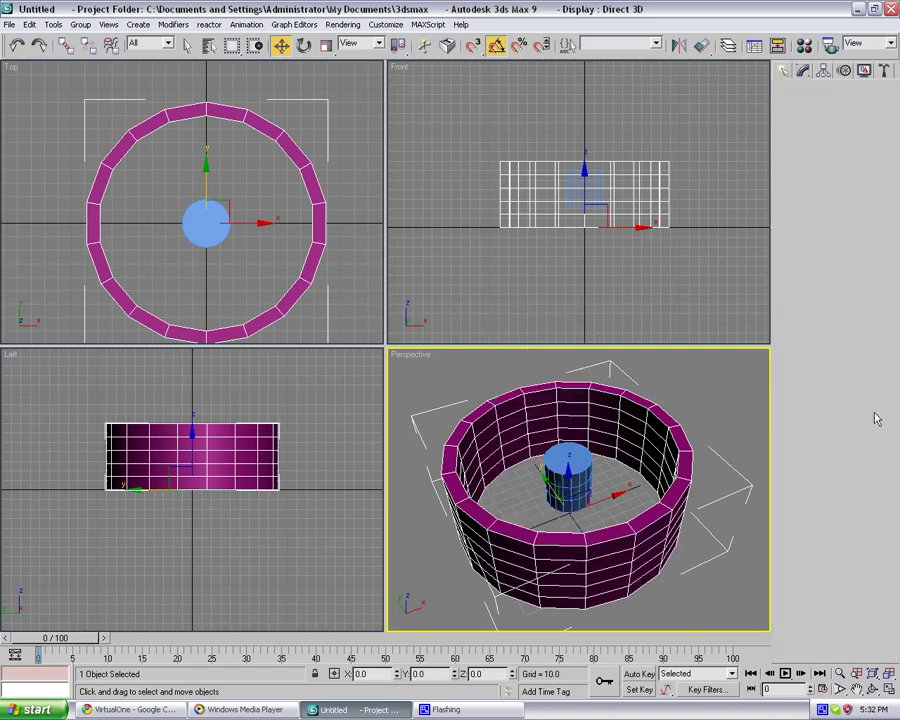
pyautogui.click(849, 270)
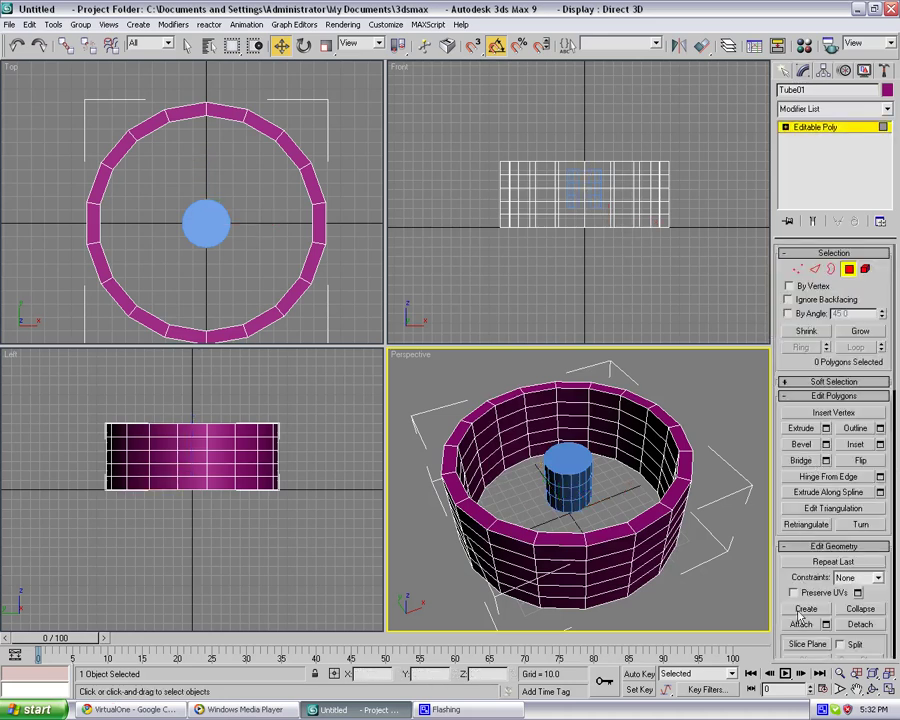
# Step: Attach the cylinder to the tube's Editable Poly object
pyautogui.click(802, 624)
pyautogui.click(566, 470)
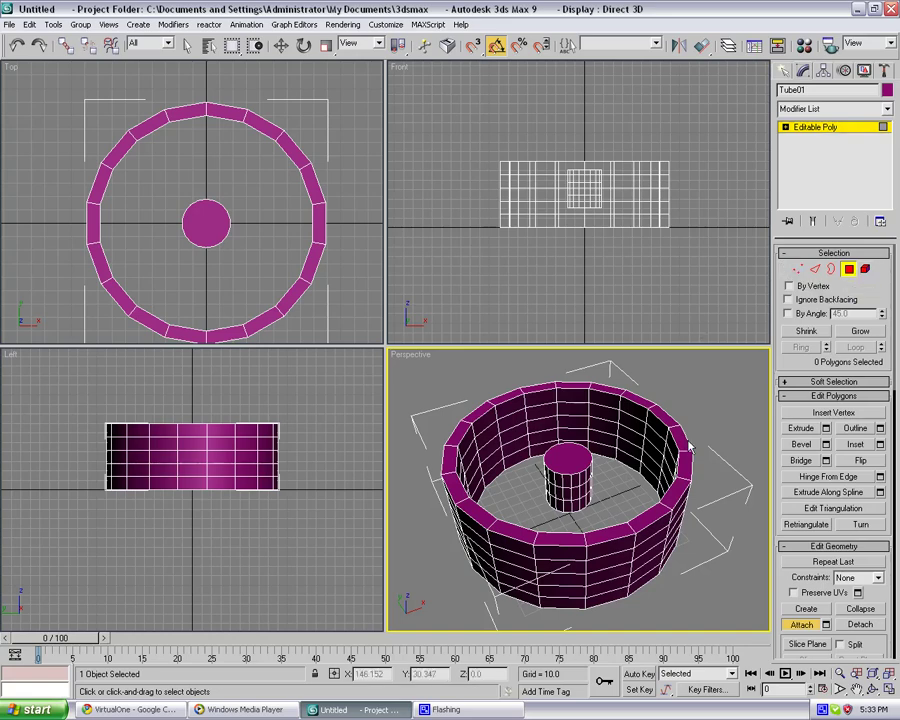
pyautogui.keyDown('alt'); pyautogui.moveTo(683, 443); pyautogui.dragTo(655, 500, button='middle'); pyautogui.keyUp('alt')
pyautogui.scroll(5, 567, 469)
pyautogui.moveTo(567, 469)
pyautogui.keyDown('alt'); pyautogui.mouseDown(button='middle')
pyautogui.moveTo(559, 374)
pyautogui.moveTo(559, 472)
pyautogui.mouseUp(button='middle'); pyautogui.keyUp('alt')
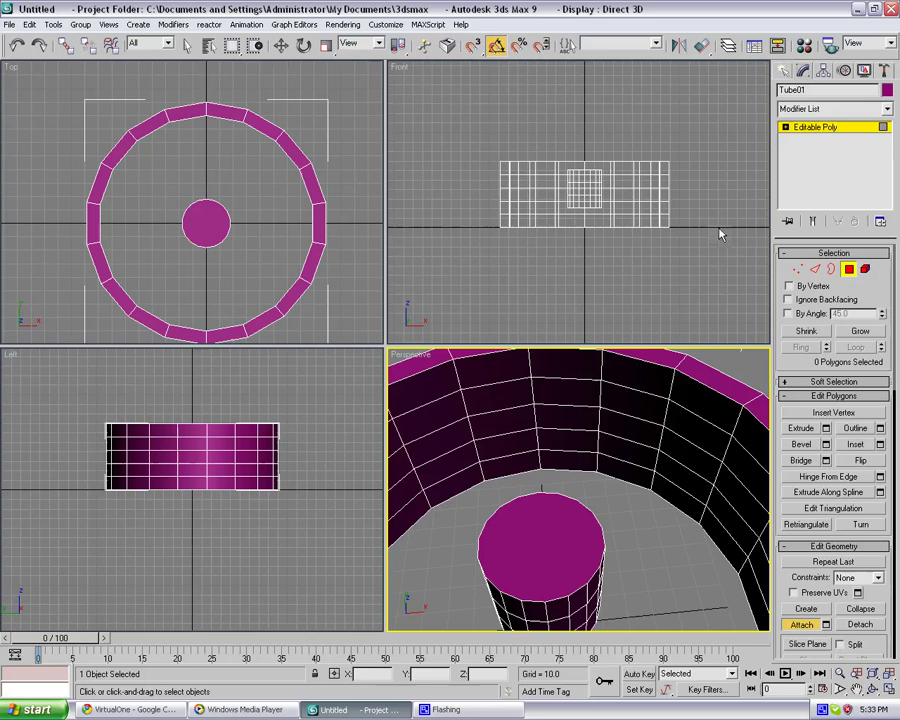
# Step: Bridge two polygons on the tube's inner wall to the facing cylinder polygons, forming the first two spokes on the wheel's upper-right side
pyautogui.press('w')
pyautogui.click(575, 390)
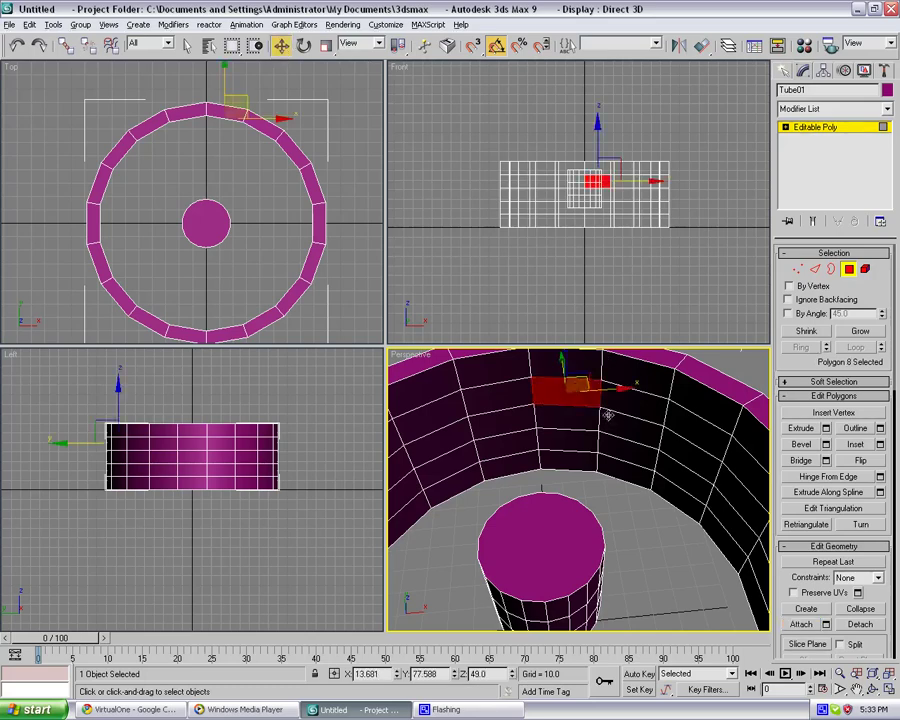
pyautogui.keyDown('alt'); pyautogui.moveTo(575, 390); pyautogui.dragTo(647, 424, button='middle'); pyautogui.keyUp('alt')
pyautogui.click(563, 551)
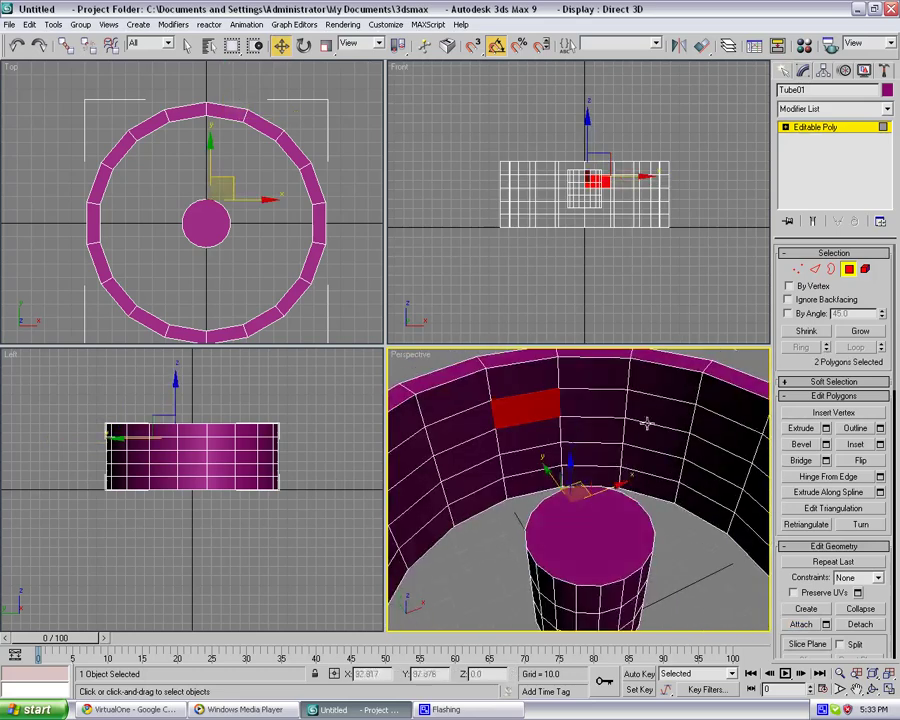
pyautogui.keyDown('ctrl'); pyautogui.click(710, 430); pyautogui.keyUp('ctrl')
pyautogui.keyDown('alt'); pyautogui.moveTo(710, 430); pyautogui.dragTo(531, 458, button='middle'); pyautogui.keyUp('alt')
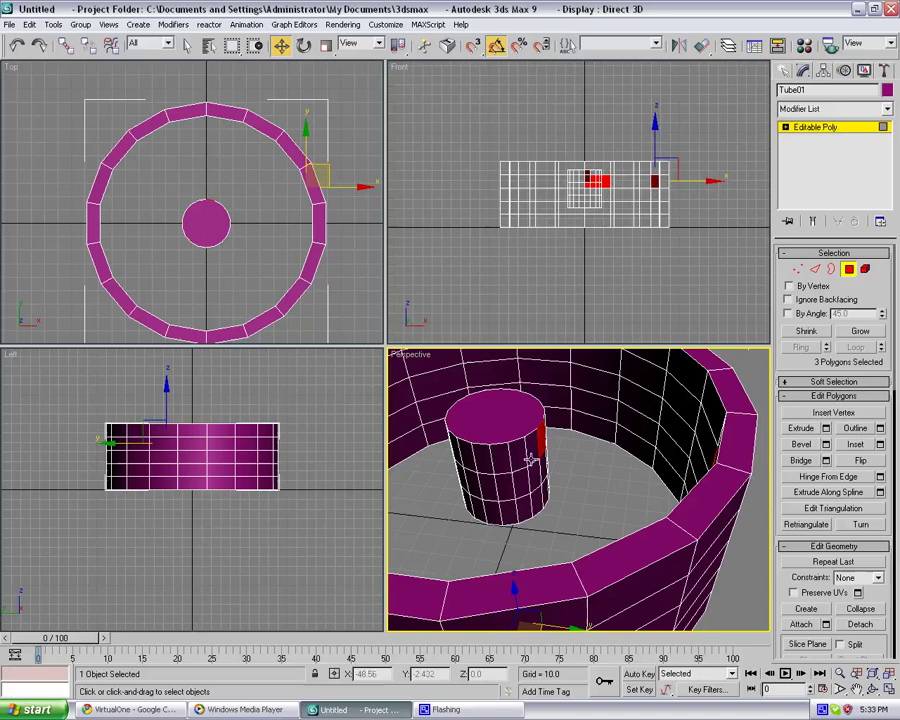
pyautogui.keyDown('ctrl'); pyautogui.click(499, 457); pyautogui.keyUp('ctrl')
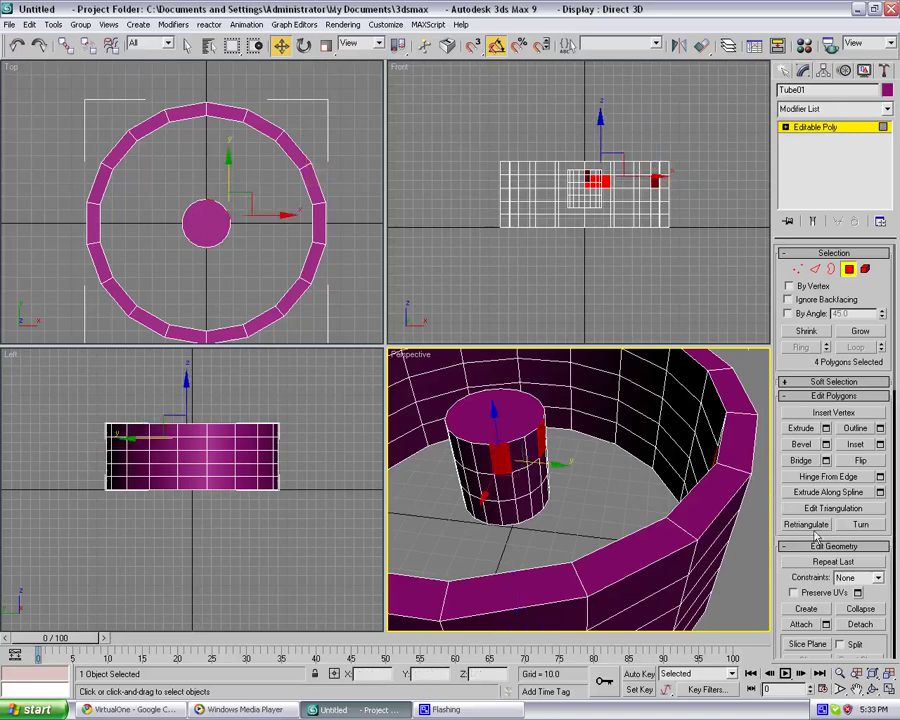
pyautogui.click(801, 460)
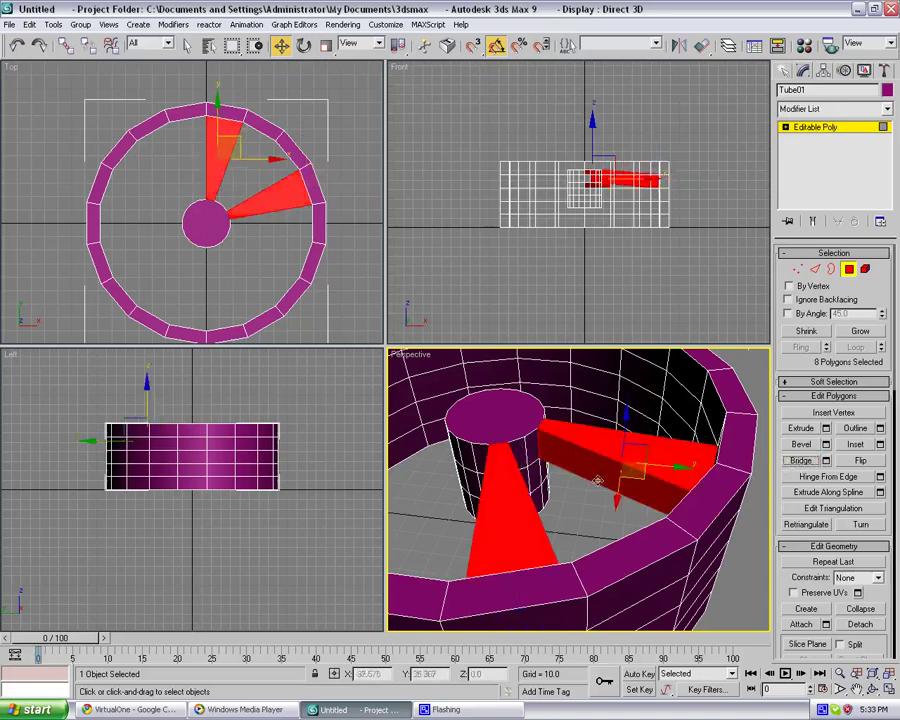
pyautogui.click(572, 502)
# Step: Bridge an inner-wall polygon to the facing hub polygon for a third spoke, on the wheel's lower-right side in the top view
pyautogui.keyDown('alt'); pyautogui.moveTo(572, 502); pyautogui.dragTo(528, 500, button='middle'); pyautogui.keyUp('alt')
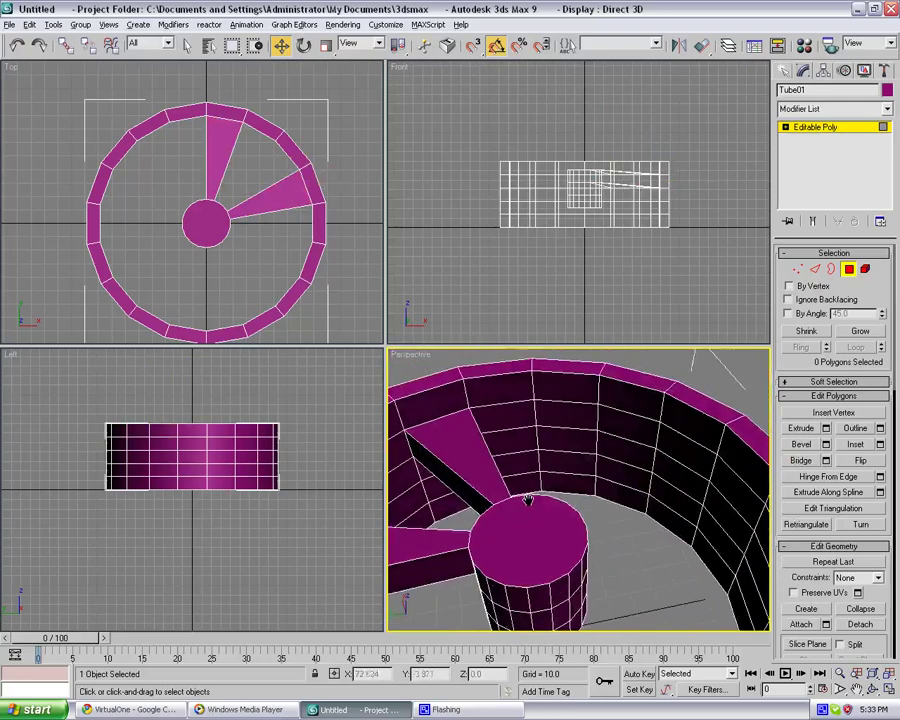
pyautogui.click(604, 428)
pyautogui.moveTo(584, 456)
pyautogui.keyDown('alt'); pyautogui.mouseDown(button='middle')
pyautogui.moveTo(510, 524)
pyautogui.moveTo(432, 480)
pyautogui.moveTo(391, 477)
pyautogui.moveTo(572, 444)
pyautogui.mouseUp(button='middle'); pyautogui.keyUp('alt')
pyautogui.keyDown('ctrl'); pyautogui.click(568, 448); pyautogui.keyUp('ctrl')
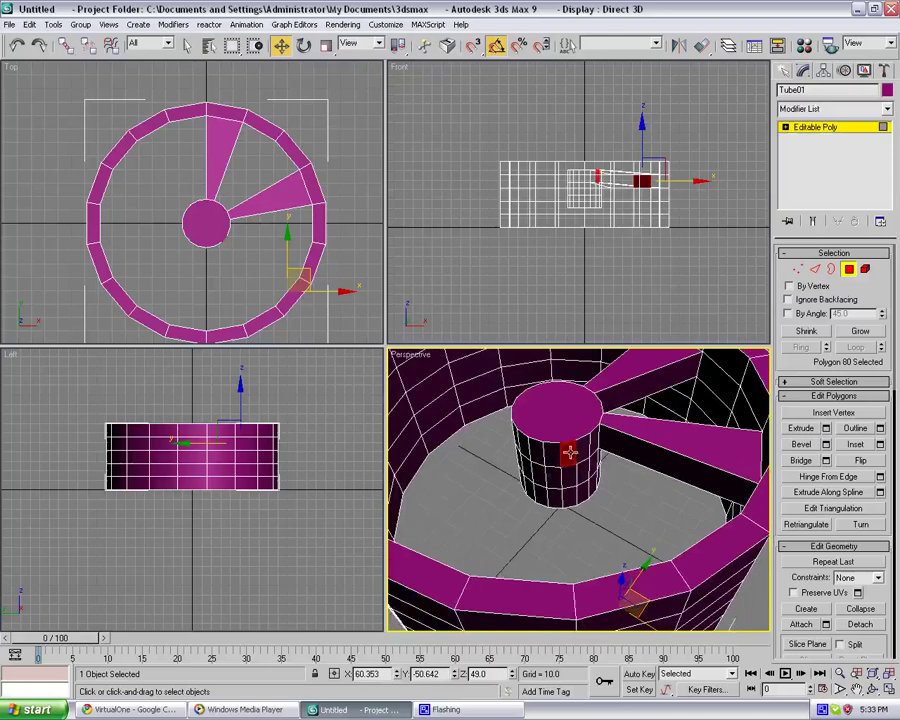
pyautogui.click(801, 460)
pyautogui.click(658, 505)
# Step: Bridge the tube's inner wall to the hub for a fourth spoke, near the bottom of the wheel in the top view
pyautogui.keyDown('alt'); pyautogui.moveTo(658, 505); pyautogui.dragTo(533, 491, button='middle'); pyautogui.keyUp('alt')
pyautogui.click(631, 444)
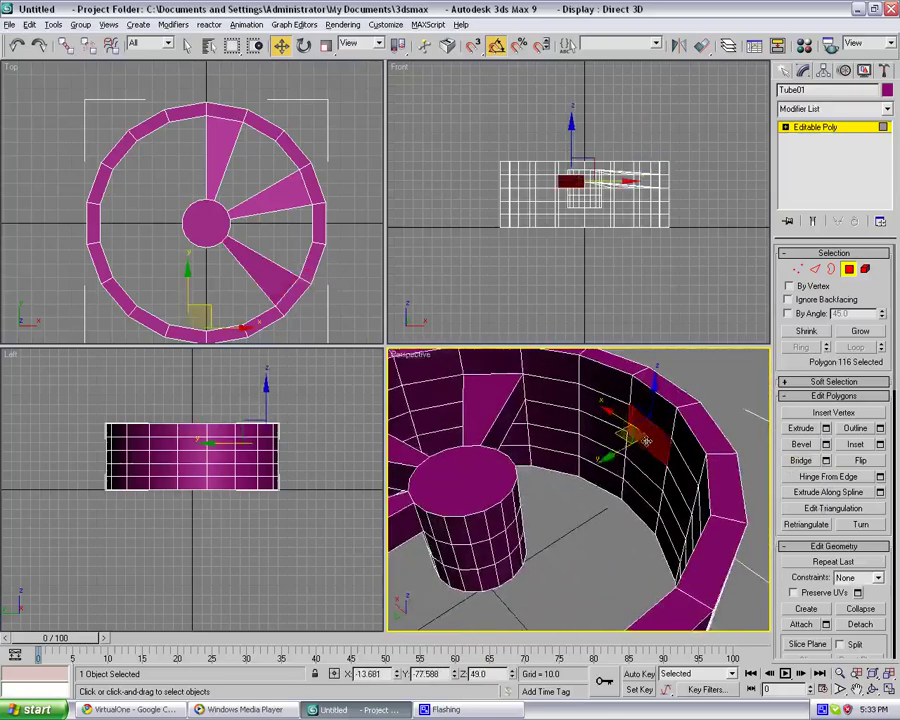
pyautogui.keyDown('alt'); pyautogui.moveTo(631, 444); pyautogui.dragTo(731, 460, button='middle'); pyautogui.keyUp('alt')
pyautogui.keyDown('ctrl'); pyautogui.click(637, 452); pyautogui.keyUp('ctrl')
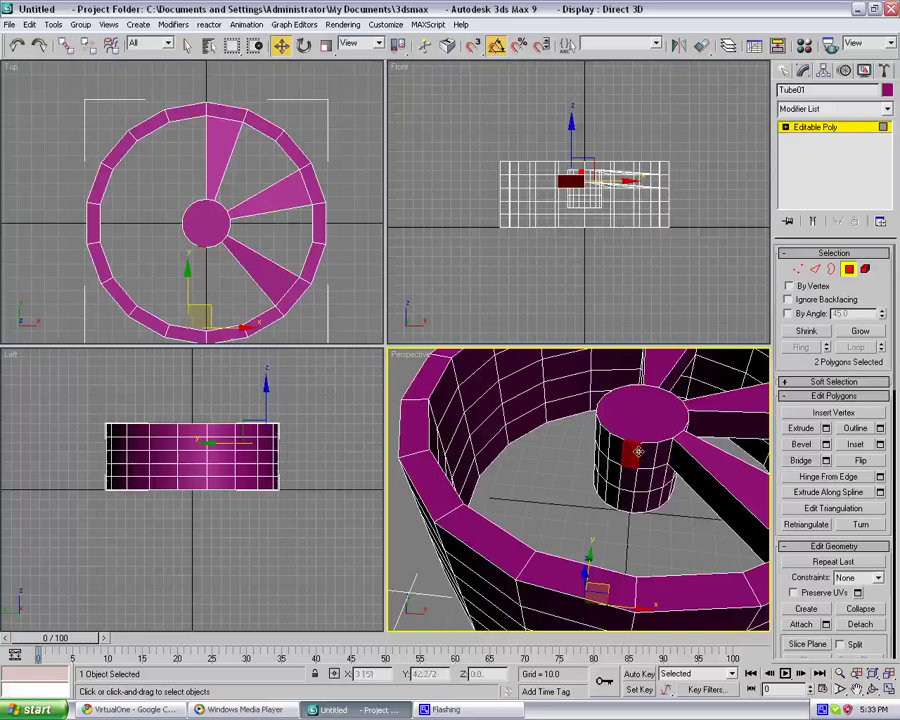
pyautogui.click(800, 462)
# Step: Bridge the tube's inner wall to the hub for a fifth spoke, on the wheel's lower-left side, and clear the selection
pyautogui.keyDown('alt'); pyautogui.moveTo(697, 526); pyautogui.dragTo(563, 440, button='middle'); pyautogui.keyUp('alt')
pyautogui.click(625, 422)
pyautogui.keyDown('ctrl'); pyautogui.click(538, 441); pyautogui.keyUp('ctrl')
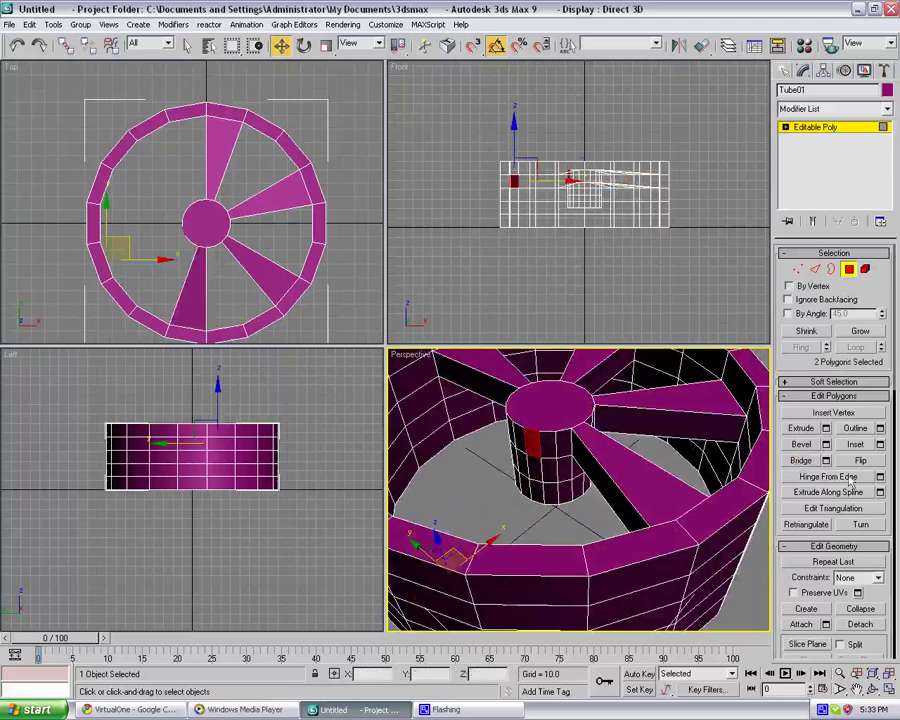
pyautogui.click(804, 460)
pyautogui.click(584, 485)
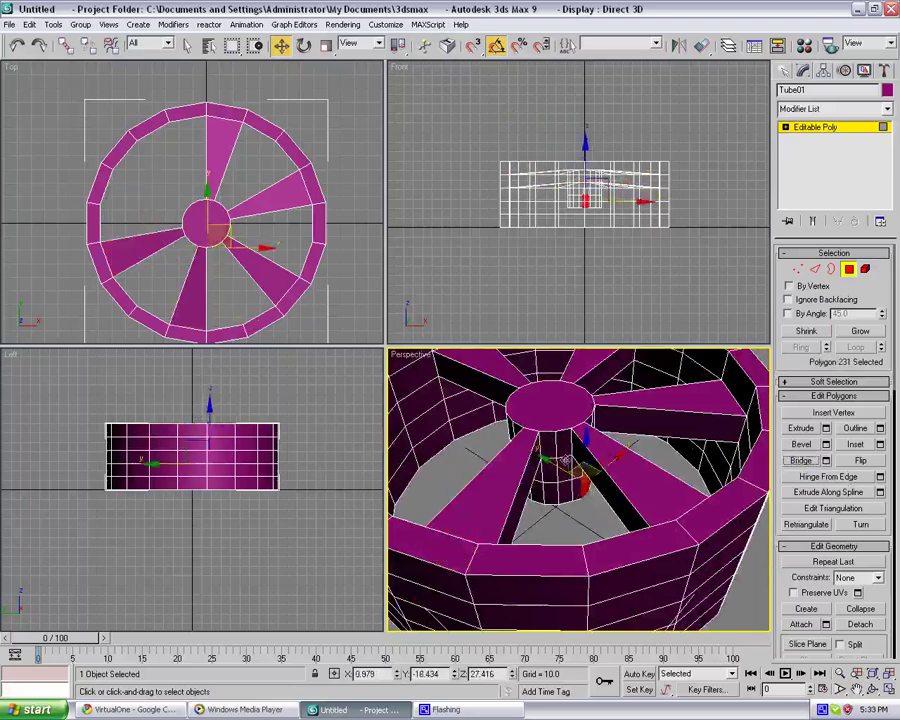
pyautogui.click(478, 459)
# Step: Bridge the last free inner-wall polygon to the hub for a sixth spoke, on the wheel's upper-left side, and clear the selection
pyautogui.keyDown('alt'); pyautogui.moveTo(625, 490); pyautogui.dragTo(489, 511, button='middle'); pyautogui.keyUp('alt')
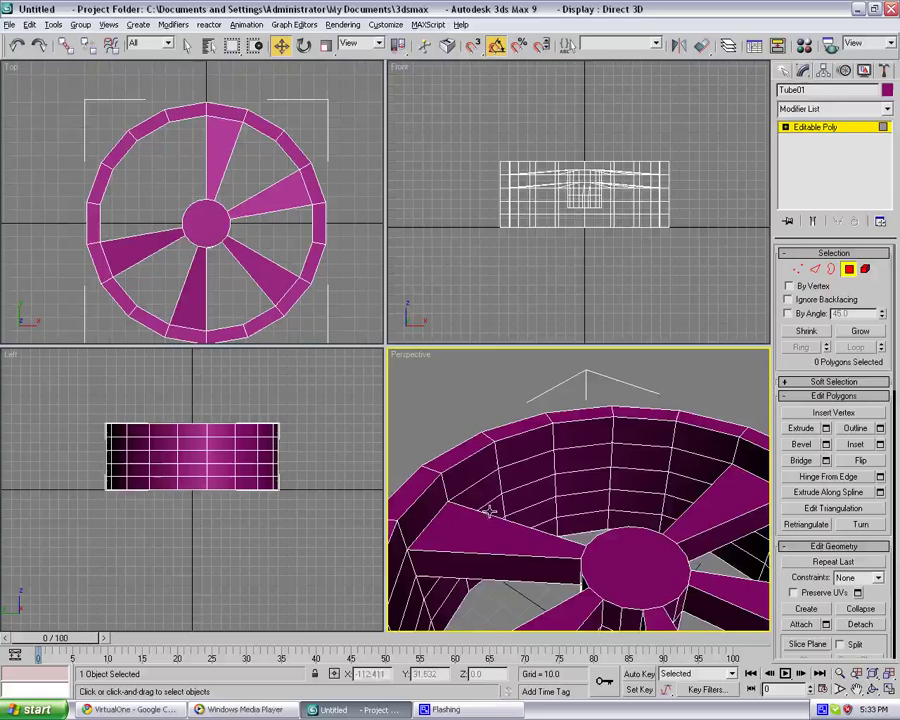
pyautogui.click(600, 455)
pyautogui.keyDown('alt'); pyautogui.moveTo(600, 455); pyautogui.dragTo(598, 492, button='middle'); pyautogui.keyUp('alt')
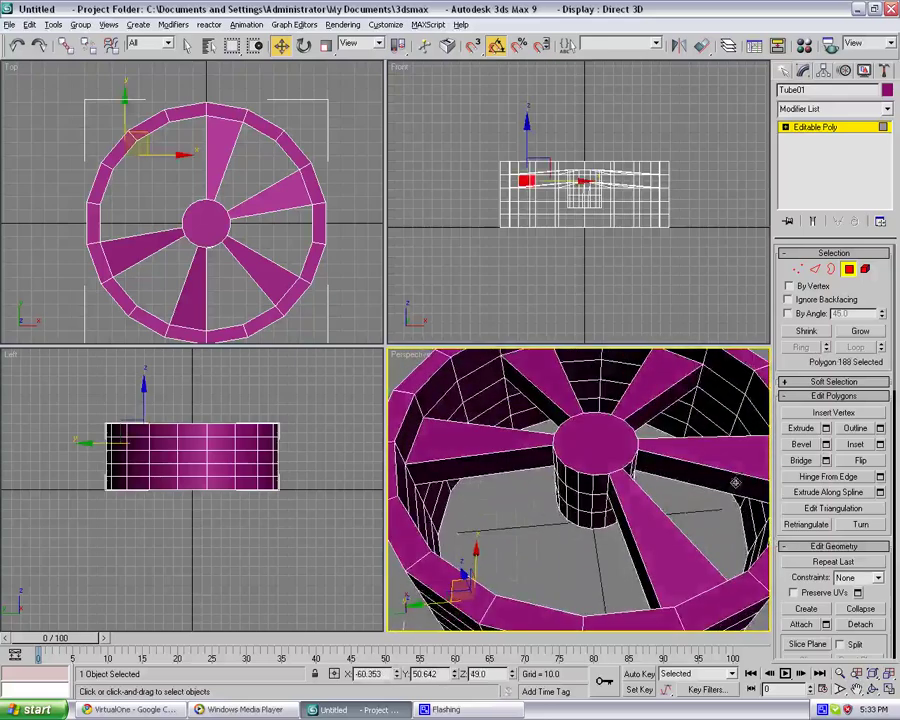
pyautogui.keyDown('ctrl'); pyautogui.click(568, 481); pyautogui.keyUp('ctrl')
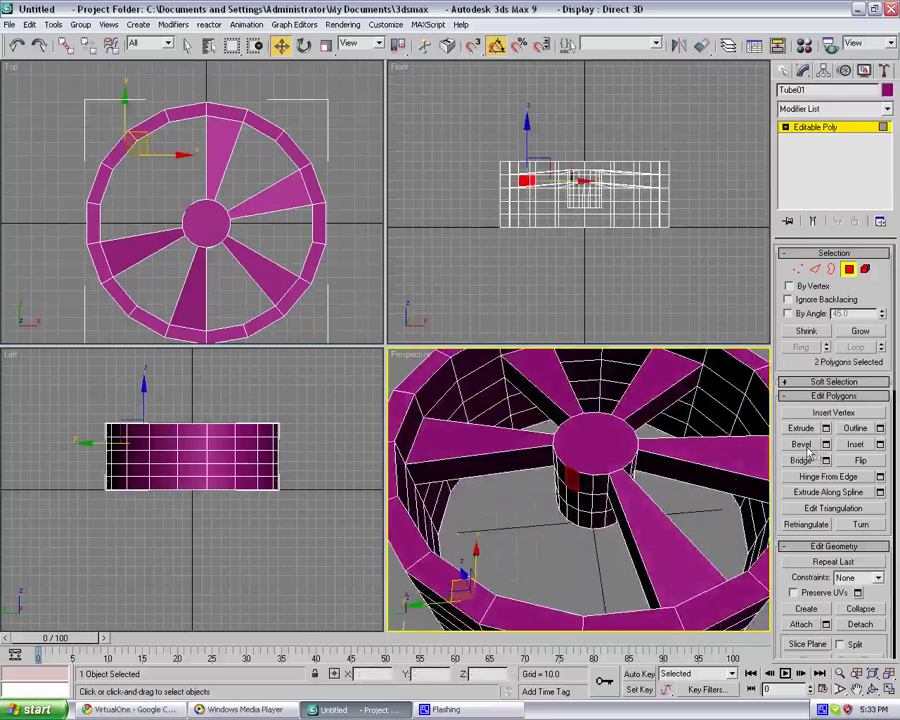
pyautogui.click(805, 459)
pyautogui.click(703, 508)
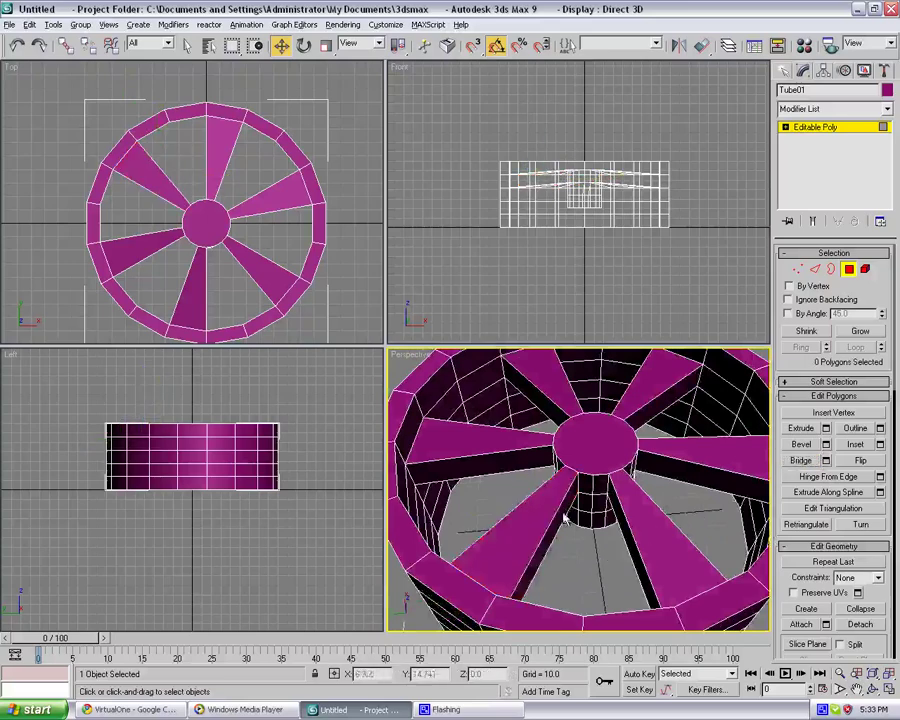
# Step: In edge sub-object editing, select the lengthwise edges of all six spokes and connect them with 1 segment, pinch 0 and slide 0
pyautogui.keyDown('alt'); pyautogui.moveTo(703, 508); pyautogui.dragTo(684, 507, button='middle'); pyautogui.keyUp('alt')
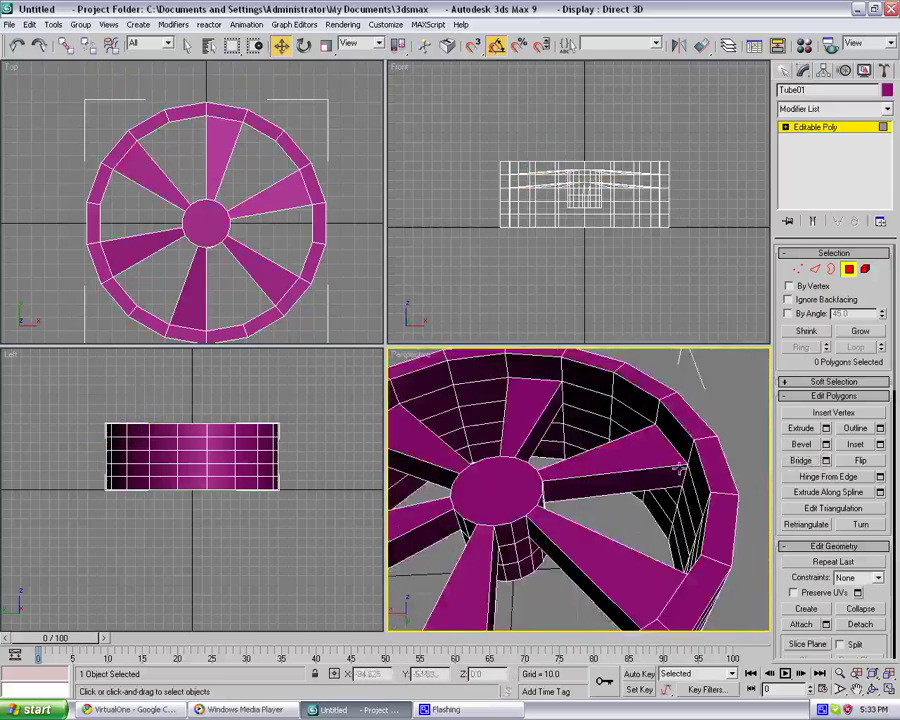
pyautogui.keyDown('alt'); pyautogui.moveTo(686, 457); pyautogui.dragTo(727, 434, button='middle'); pyautogui.keyUp('alt')
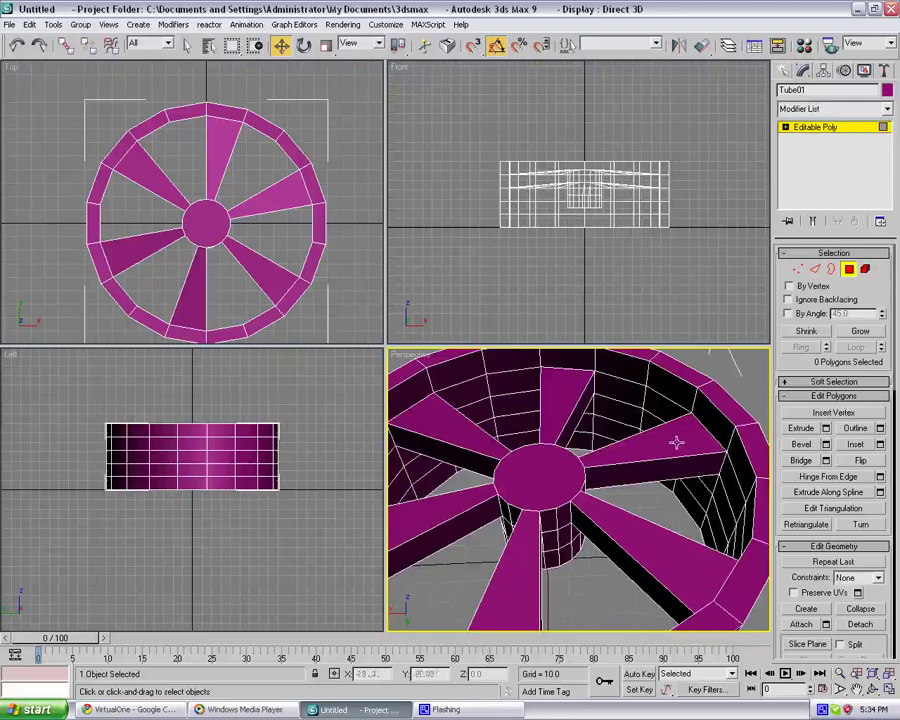
pyautogui.scroll(-3, 682, 436)
pyautogui.moveTo(617, 410)
pyautogui.keyDown('alt'); pyautogui.mouseDown(button='middle')
pyautogui.moveTo(620, 482)
pyautogui.moveTo(622, 419)
pyautogui.mouseUp(button='middle'); pyautogui.keyUp('alt')
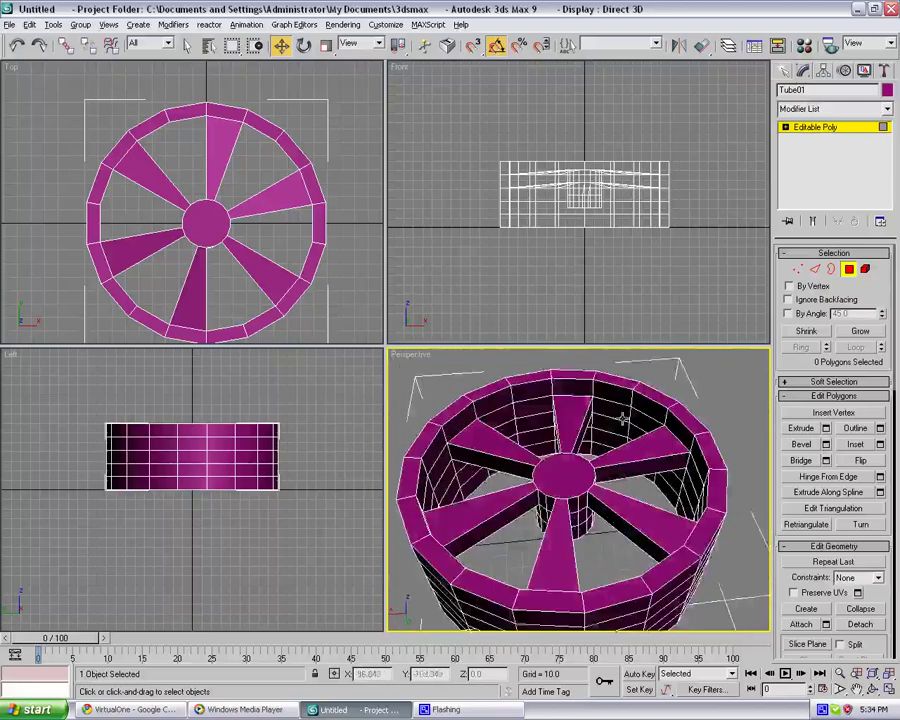
pyautogui.hotkey('shift', 'z')
pyautogui.click(815, 269)
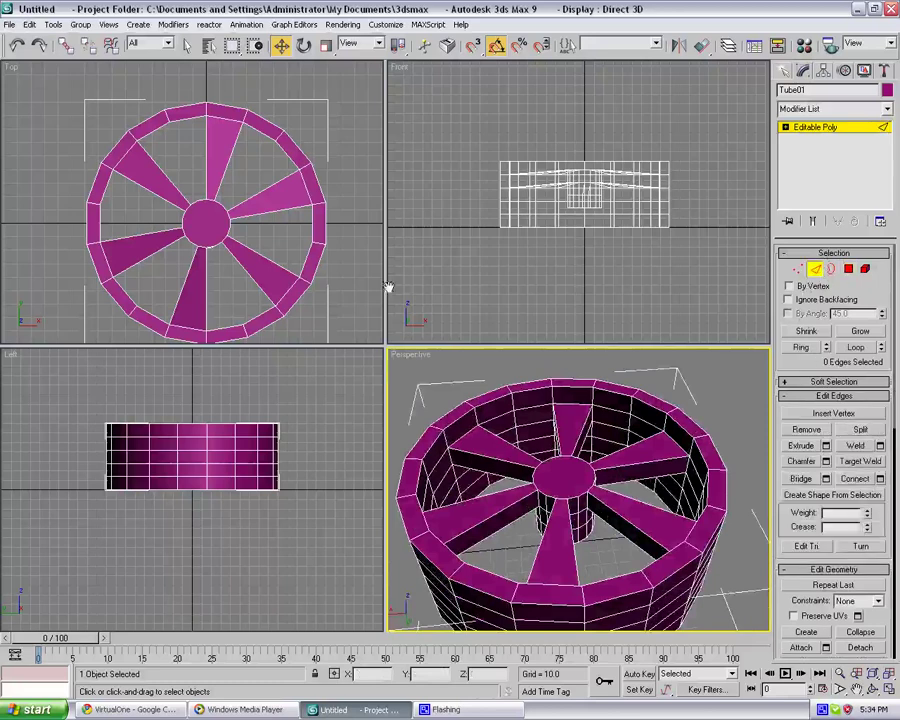
pyautogui.click(261, 243)
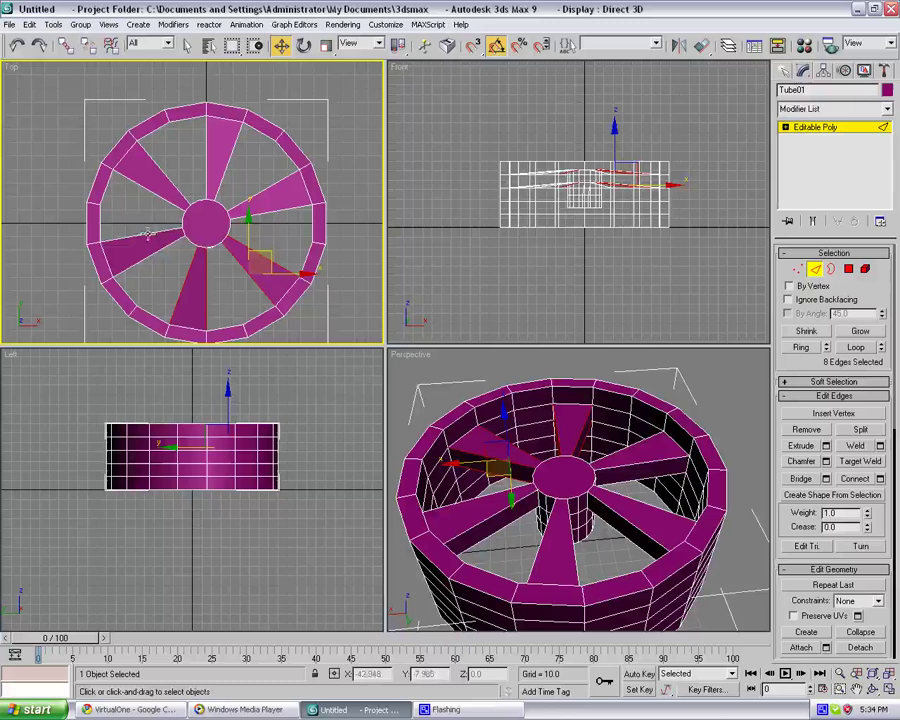
pyautogui.keyDown('ctrl'); pyautogui.click(172, 170); pyautogui.keyUp('ctrl')
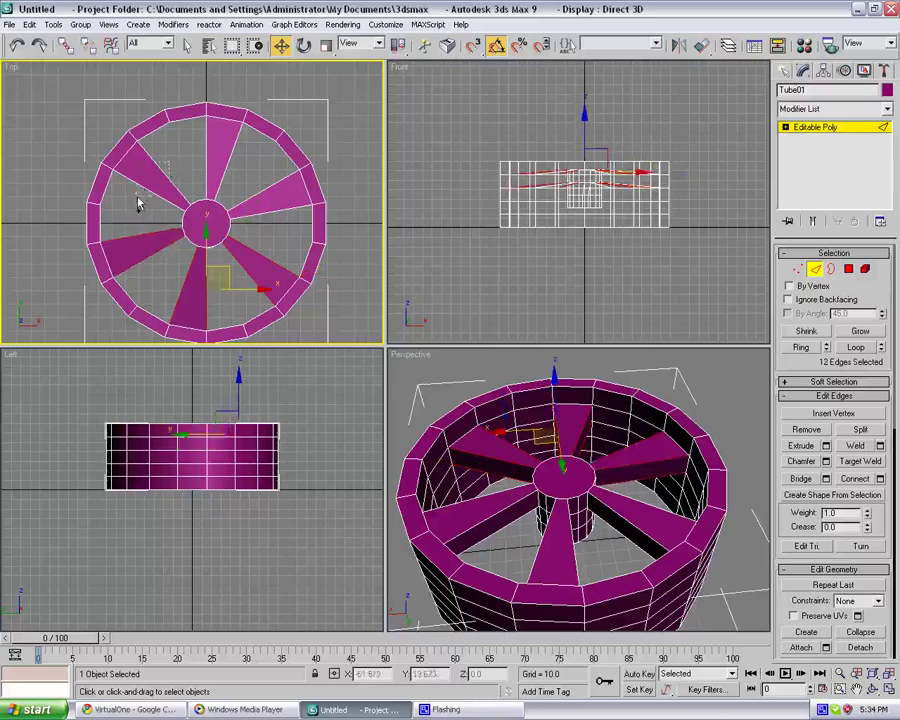
pyautogui.keyDown('ctrl'); pyautogui.moveTo(138, 197); pyautogui.dragTo(138, 199); pyautogui.keyUp('ctrl')
pyautogui.keyDown('ctrl'); pyautogui.moveTo(192, 150); pyautogui.dragTo(291, 232); pyautogui.keyUp('ctrl')
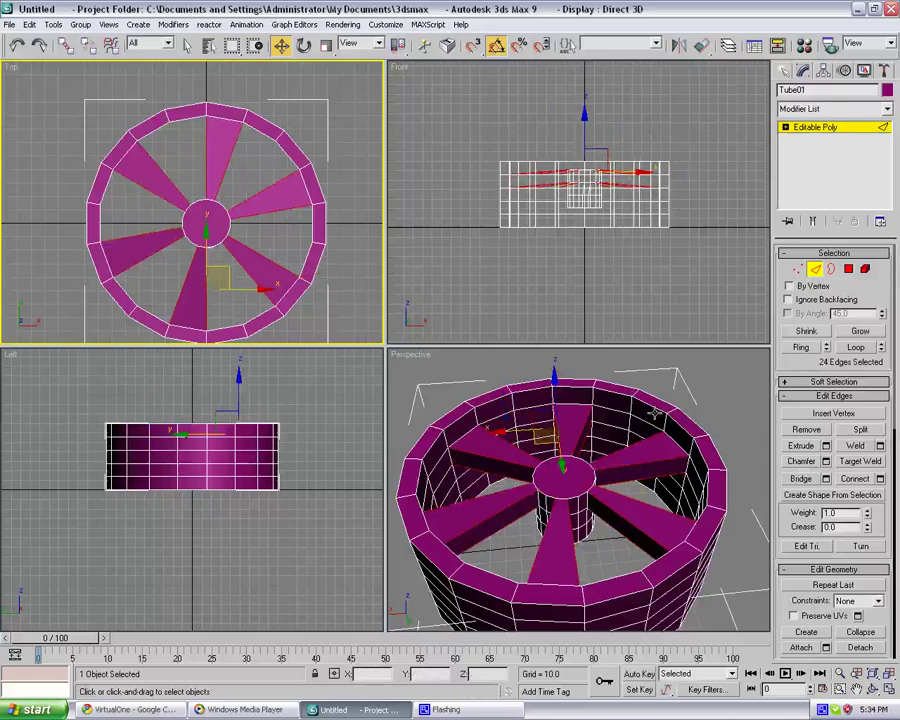
pyautogui.click(880, 479)
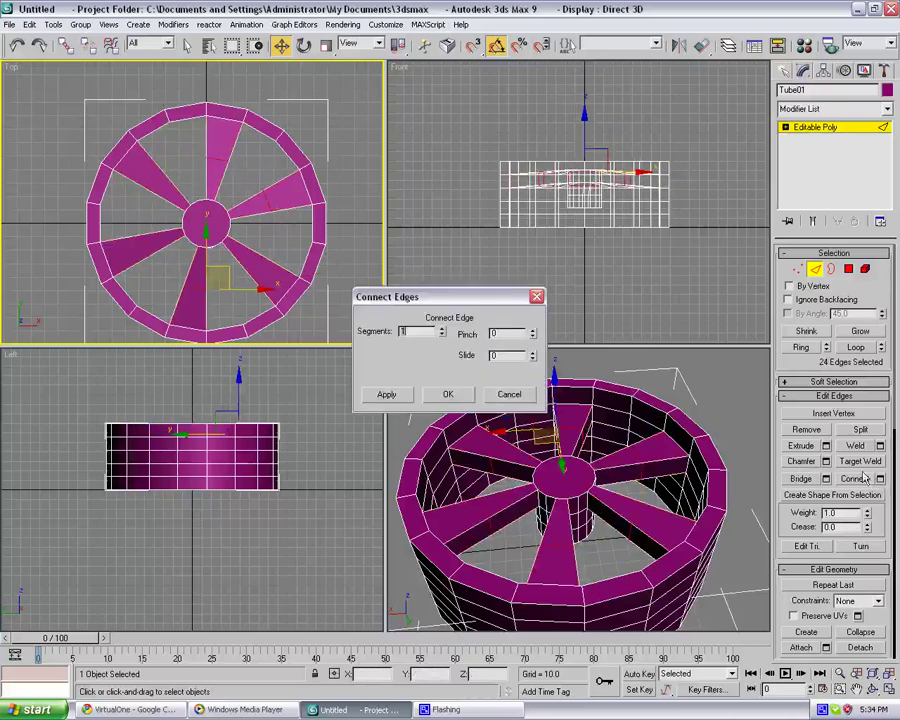
pyautogui.click(447, 395)
# Step: Raise the new mid-spoke edges vertically to around the rim's upper edge so the spokes arch, and chamfer them by about 7
pyautogui.keyDown('alt'); pyautogui.moveTo(573, 366); pyautogui.dragTo(591, 435, button='middle'); pyautogui.keyUp('alt')
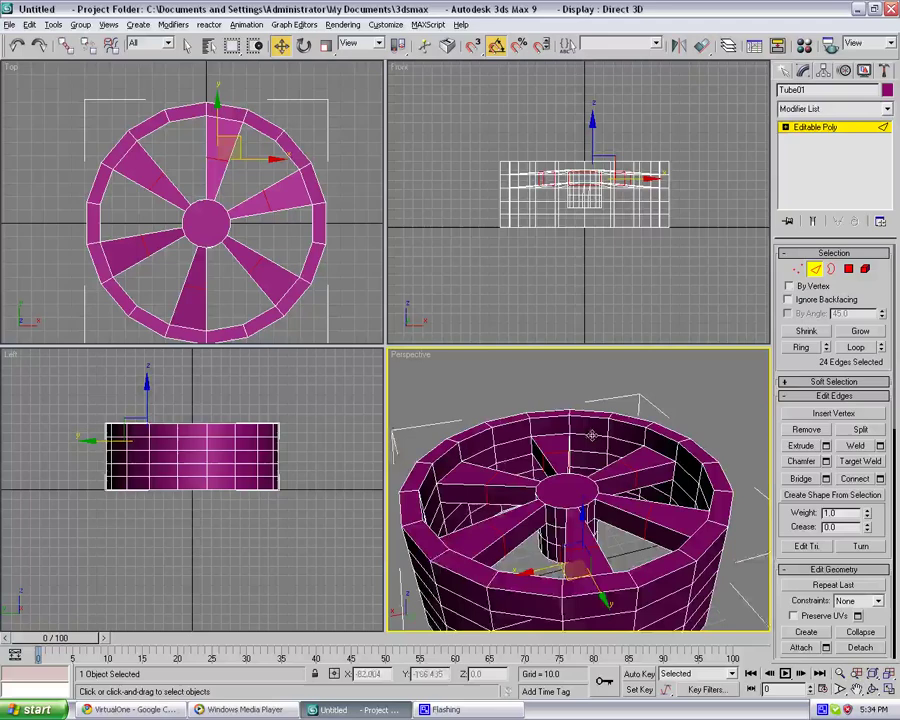
pyautogui.moveTo(576, 518); pyautogui.dragTo(588, 490)
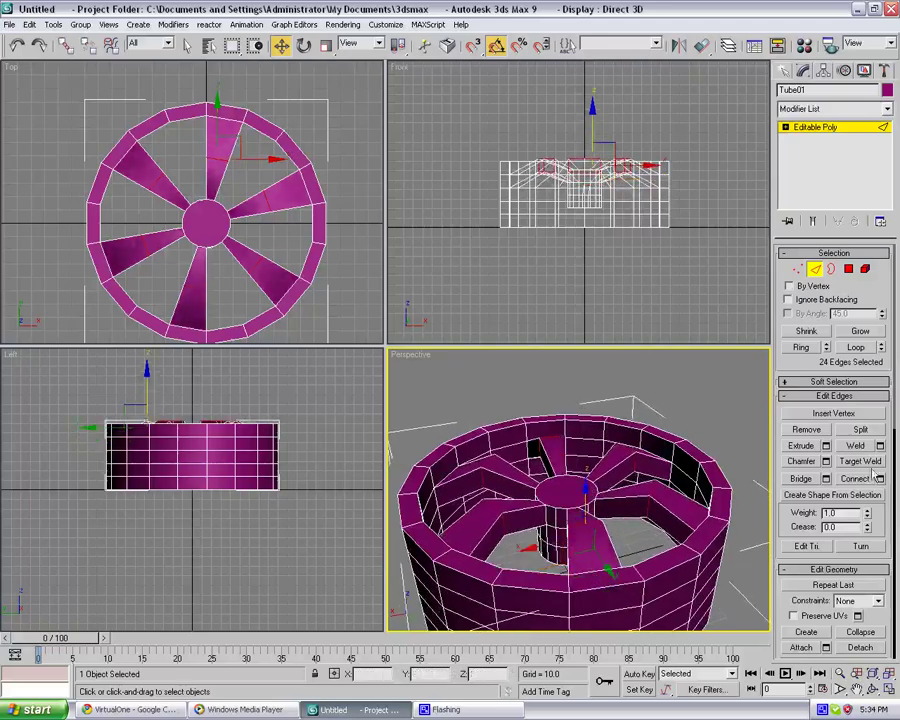
pyautogui.click(826, 462)
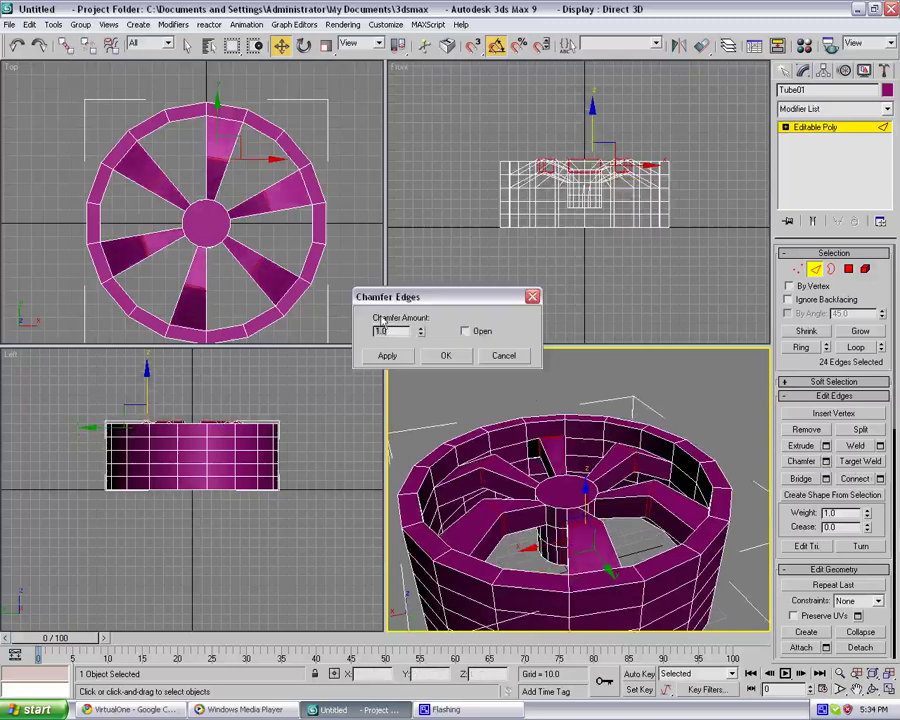
pyautogui.moveTo(421, 333); pyautogui.dragTo(538, 617)
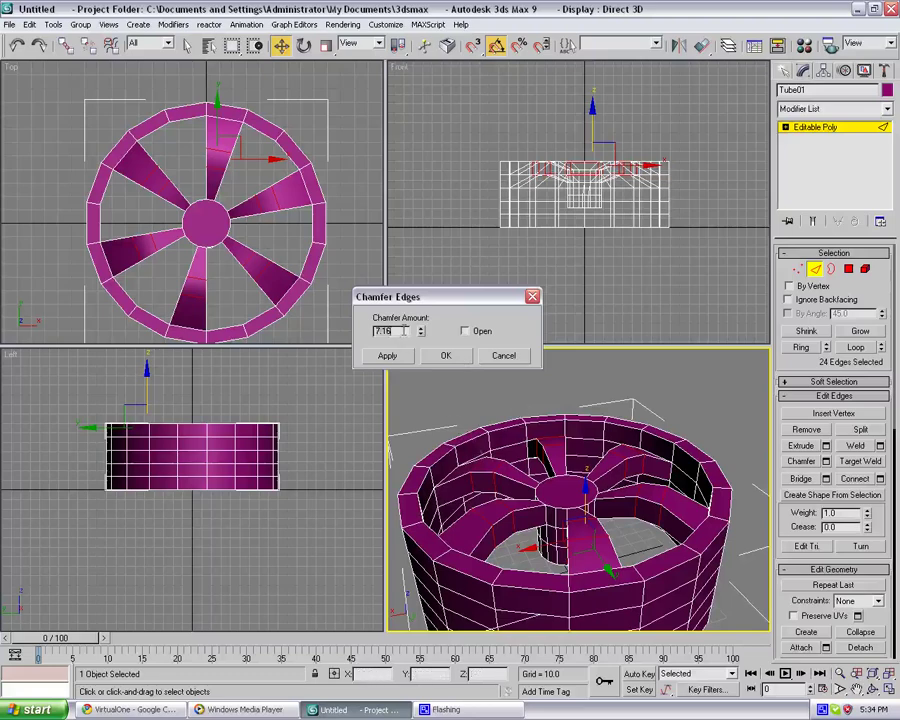
pyautogui.press('BackSpace')
pyautogui.press('BackSpace')
pyautogui.press('BackSpace')
pyautogui.click(455, 359)
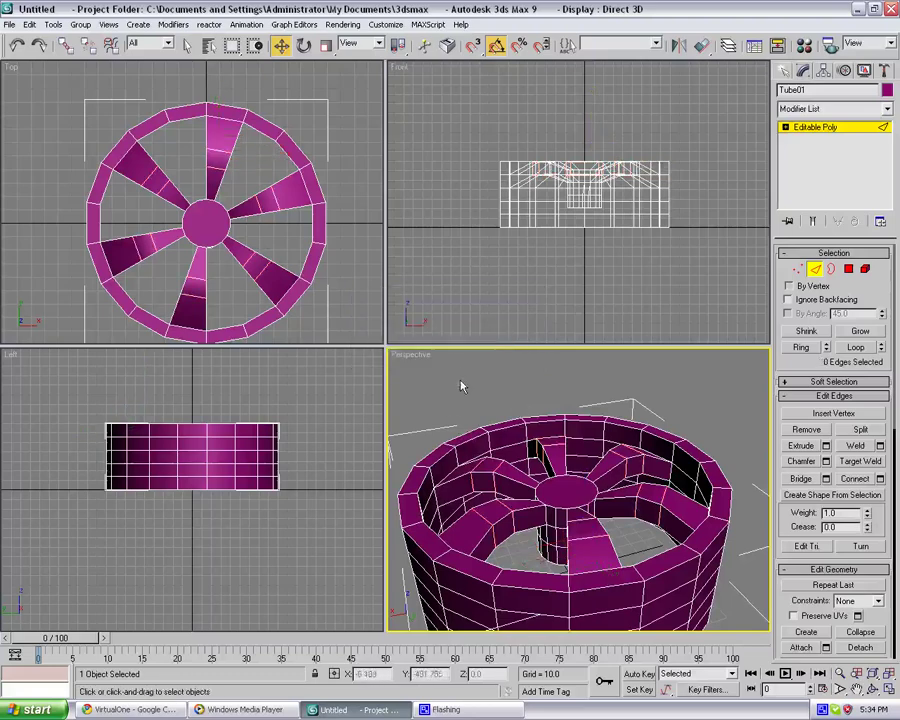
# Step: In polygon sub-object editing, select all polygons of the central hub and remove the spoke polygons from the selection
pyautogui.keyDown('alt'); pyautogui.moveTo(564, 536); pyautogui.dragTo(579, 603, button='middle'); pyautogui.keyUp('alt')
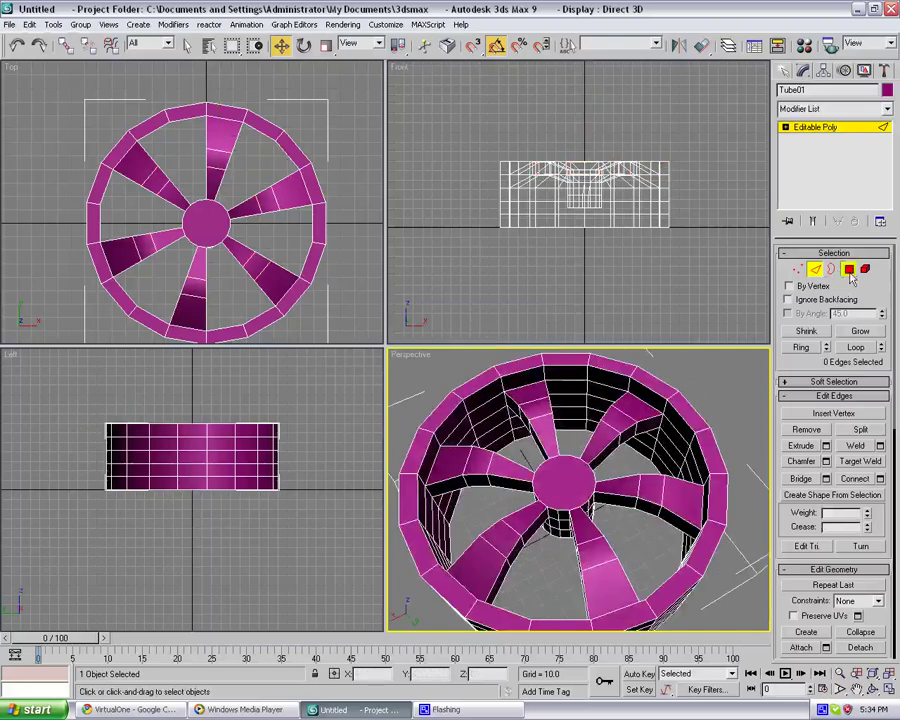
pyautogui.click(848, 269)
pyautogui.moveTo(185, 190); pyautogui.dragTo(243, 270)
pyautogui.keyDown('alt'); pyautogui.moveTo(167, 275); pyautogui.dragTo(222, 299); pyautogui.keyUp('alt')
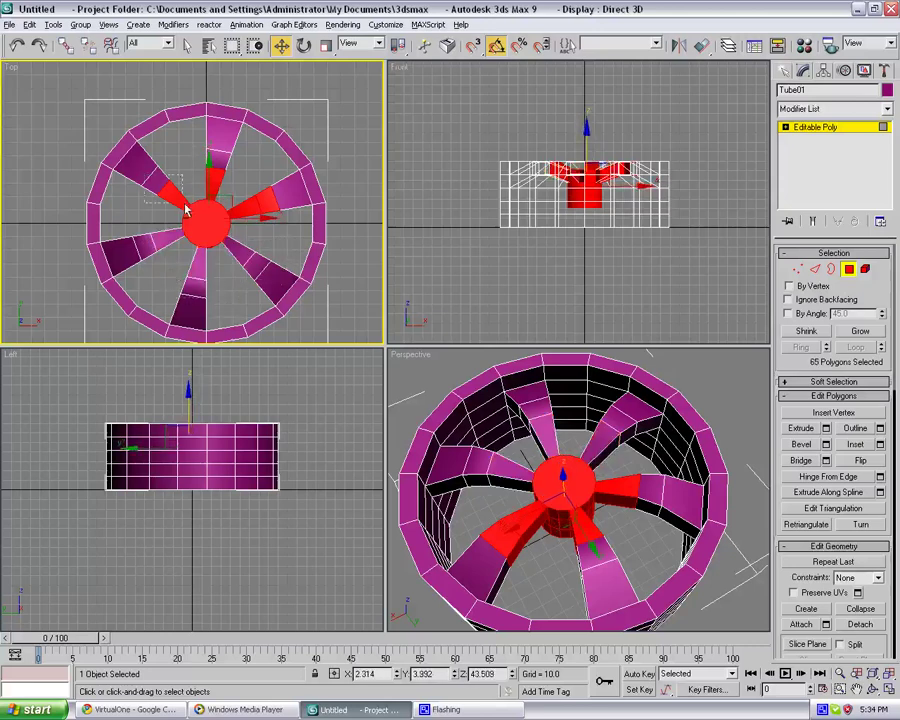
pyautogui.keyDown('alt'); pyautogui.moveTo(185, 207); pyautogui.dragTo(209, 175); pyautogui.keyUp('alt')
pyautogui.hotkey('ctrl', 'z')
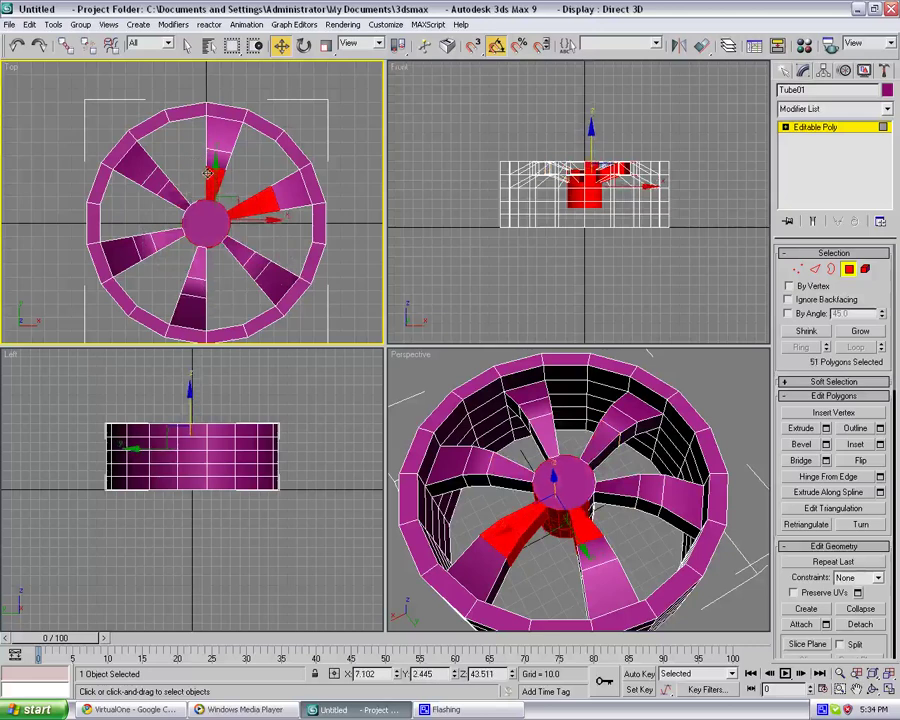
pyautogui.hotkey('ctrl', 'z')
pyautogui.keyDown('alt'); pyautogui.moveTo(137, 187); pyautogui.dragTo(164, 195); pyautogui.keyUp('alt')
pyautogui.keyDown('alt'); pyautogui.click(174, 207); pyautogui.keyUp('alt')
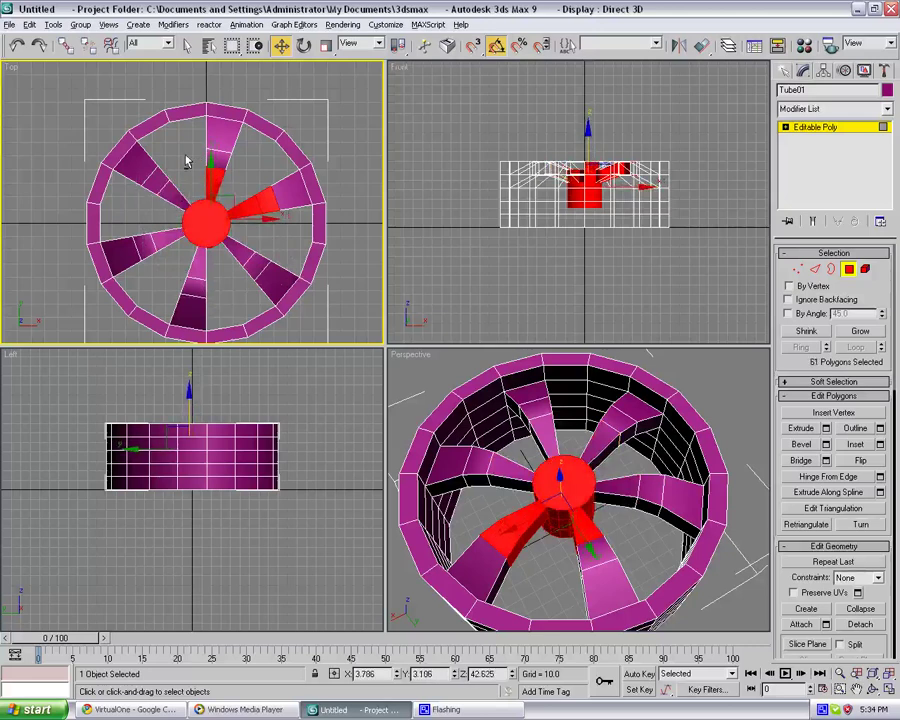
pyautogui.keyDown('alt'); pyautogui.click(232, 186); pyautogui.keyUp('alt')
pyautogui.keyDown('alt'); pyautogui.click(293, 222); pyautogui.keyUp('alt')
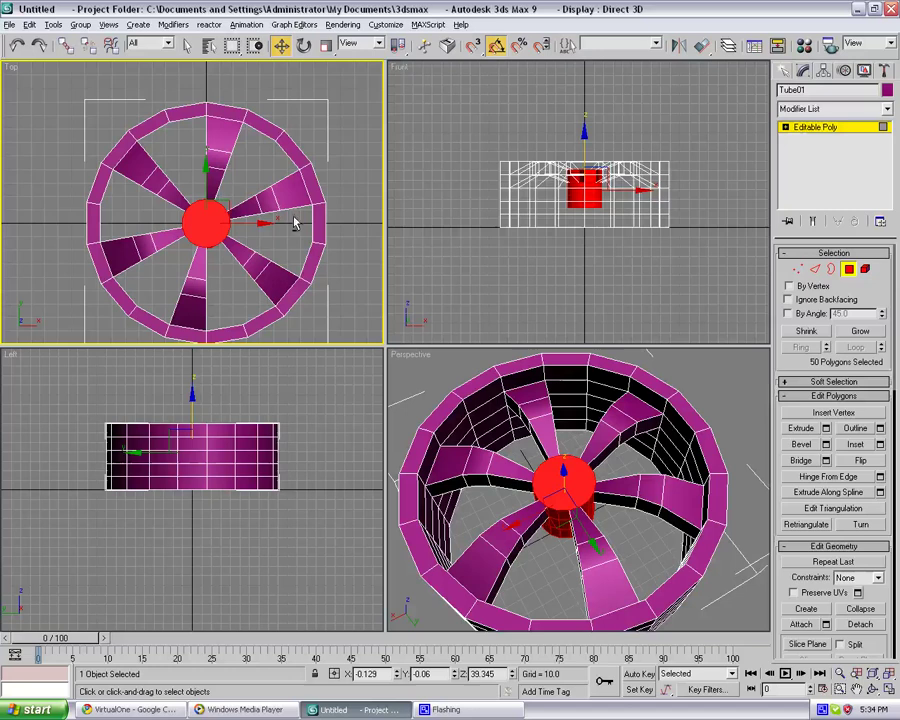
# Step: Grow the hub selection to cover all six spokes and detach it as a separate object named Rim
pyautogui.click(859, 331)
pyautogui.click(859, 331)
pyautogui.click(859, 331)
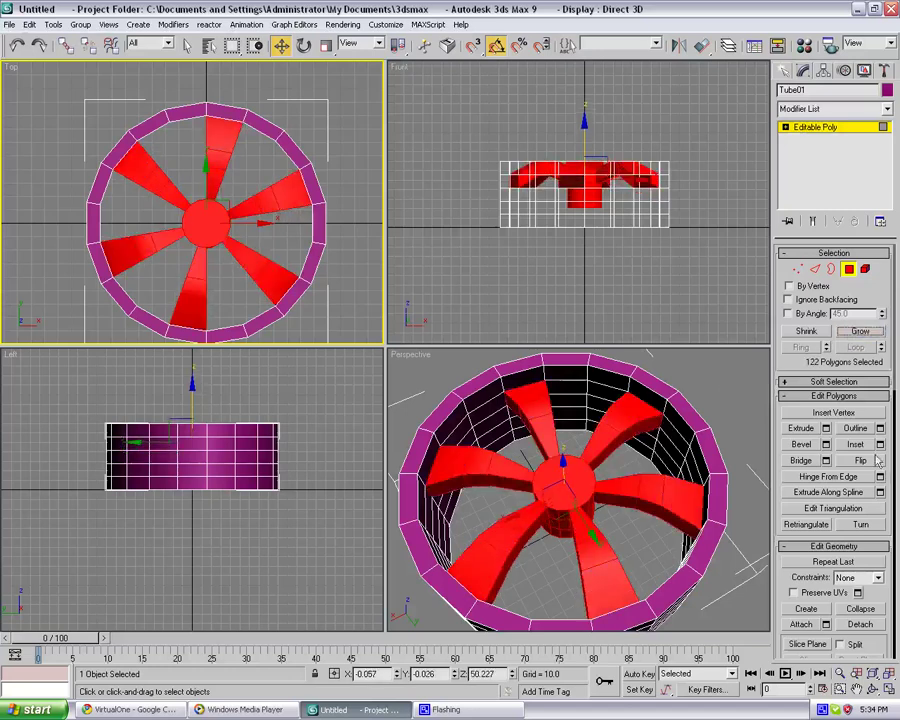
pyautogui.click(866, 626)
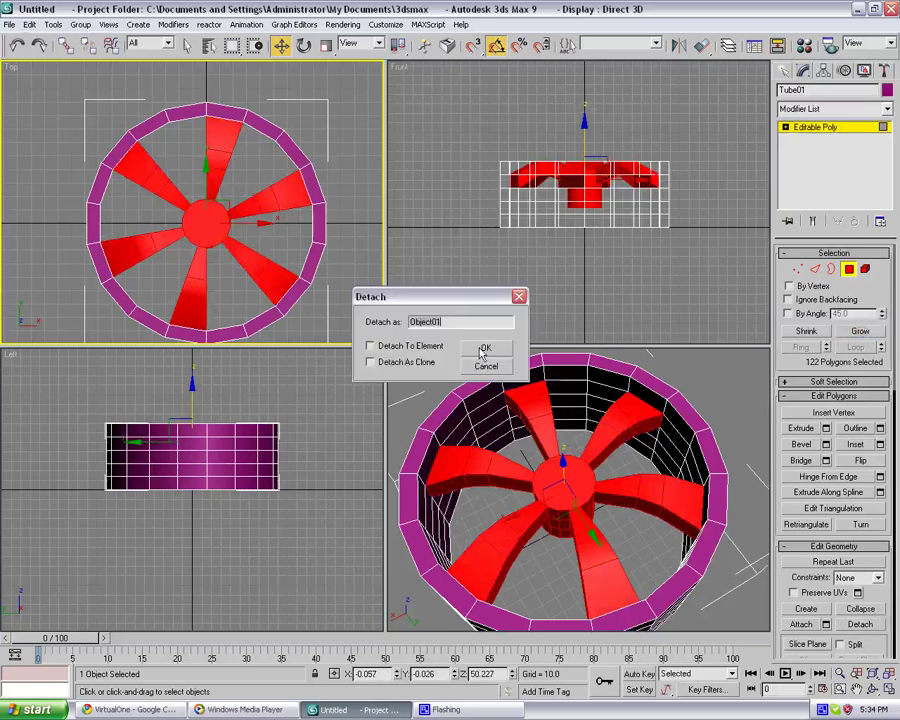
pyautogui.write('Rod')
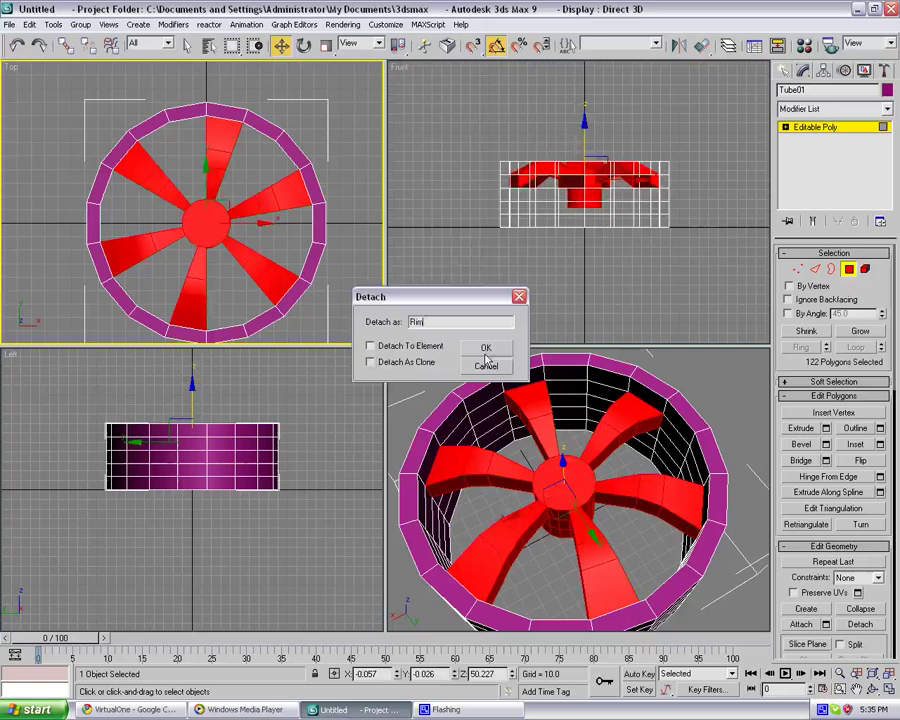
pyautogui.click(485, 350)
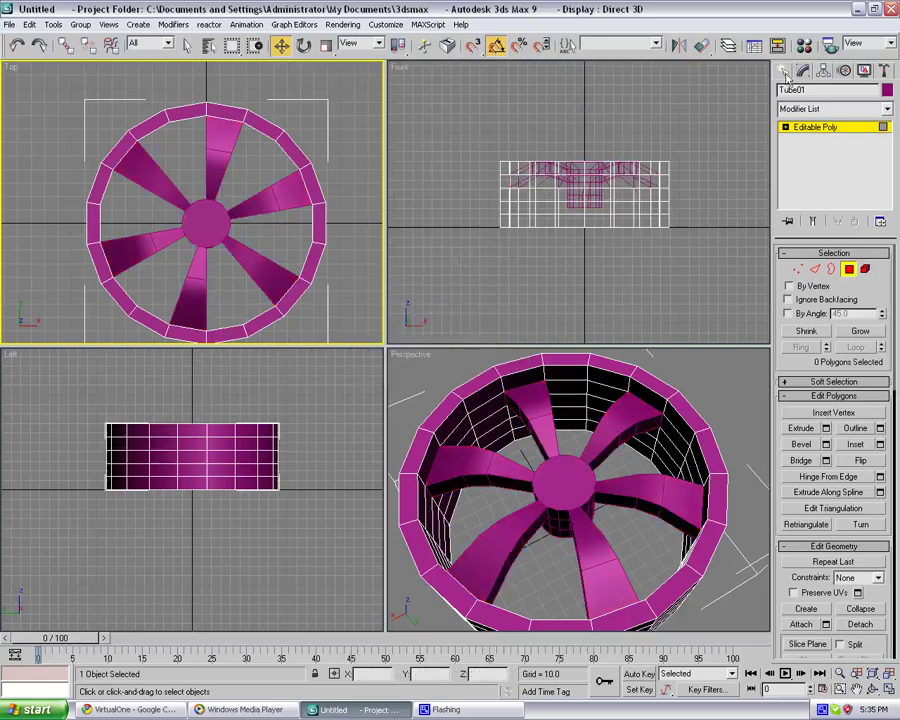
# Step: Leave sub-object editing, select the detached Rim object and isolate it
pyautogui.click(784, 71)
pyautogui.click(731, 419)
pyautogui.click(620, 429)
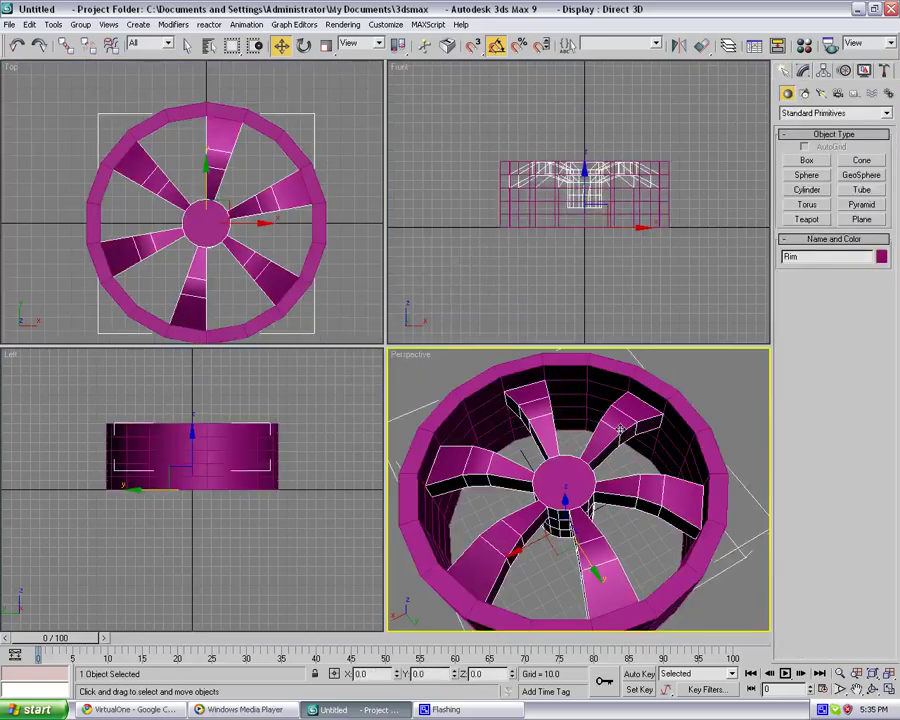
pyautogui.hotkey('alt', 'q')
pyautogui.click(688, 431)
pyautogui.scroll(5, 649, 503)
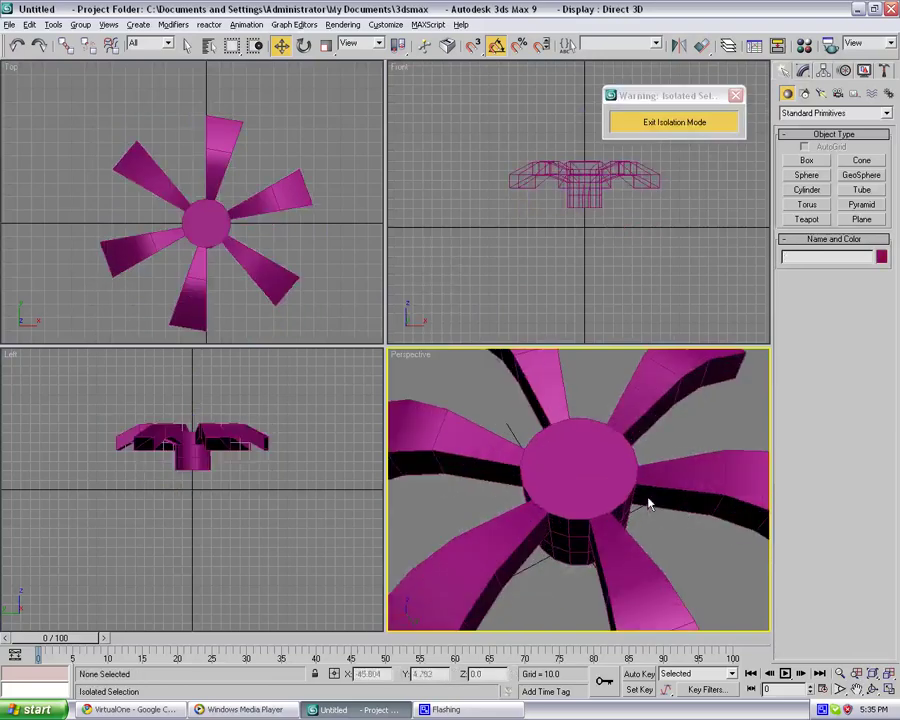
# Step: Save the scene as Rim in the autoback folder
pyautogui.click(9, 24)
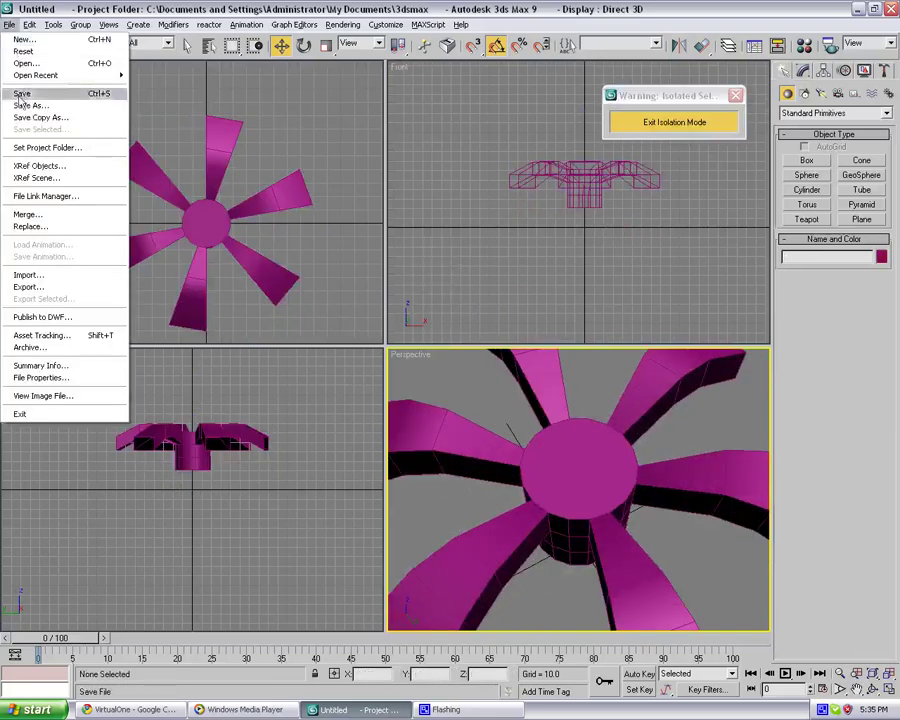
pyautogui.click(57, 106)
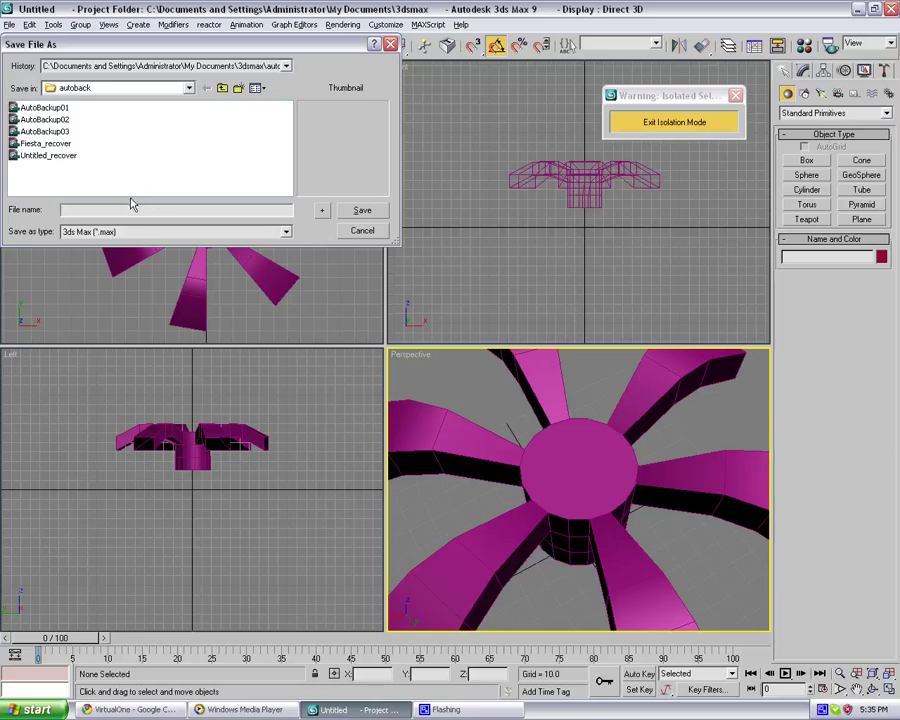
pyautogui.press('Return')
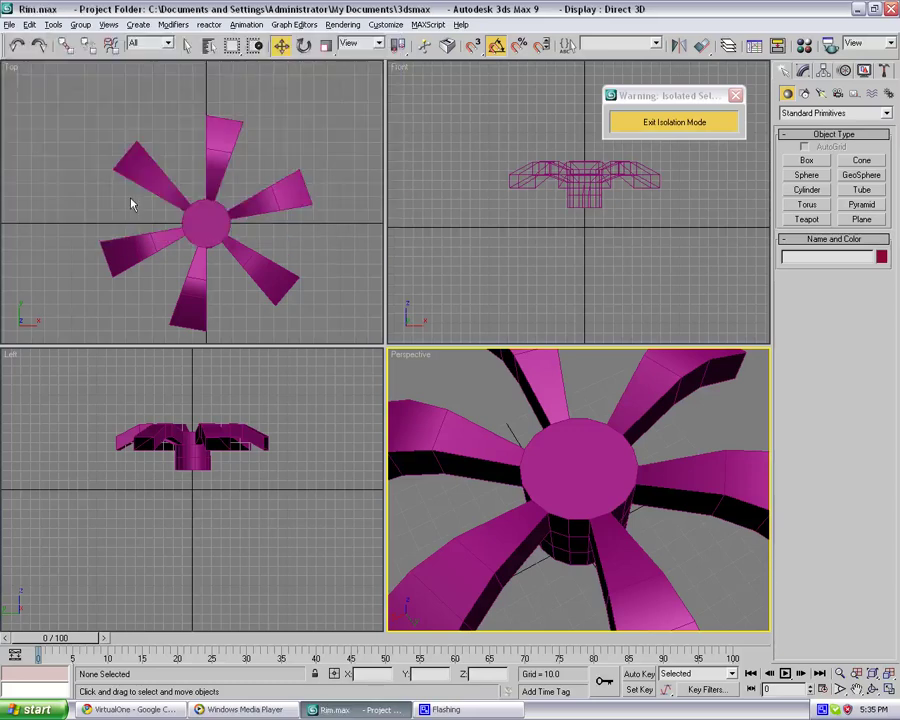
# Step: In polygon sub-object editing of the Rim object, select the hub's circular top polygon
pyautogui.click(567, 447)
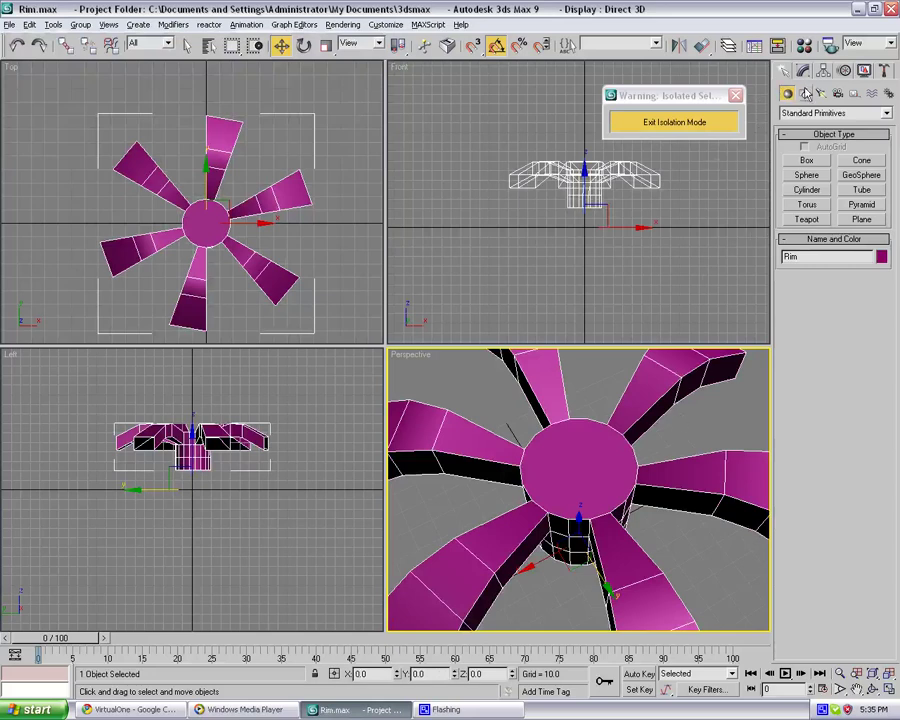
pyautogui.click(803, 70)
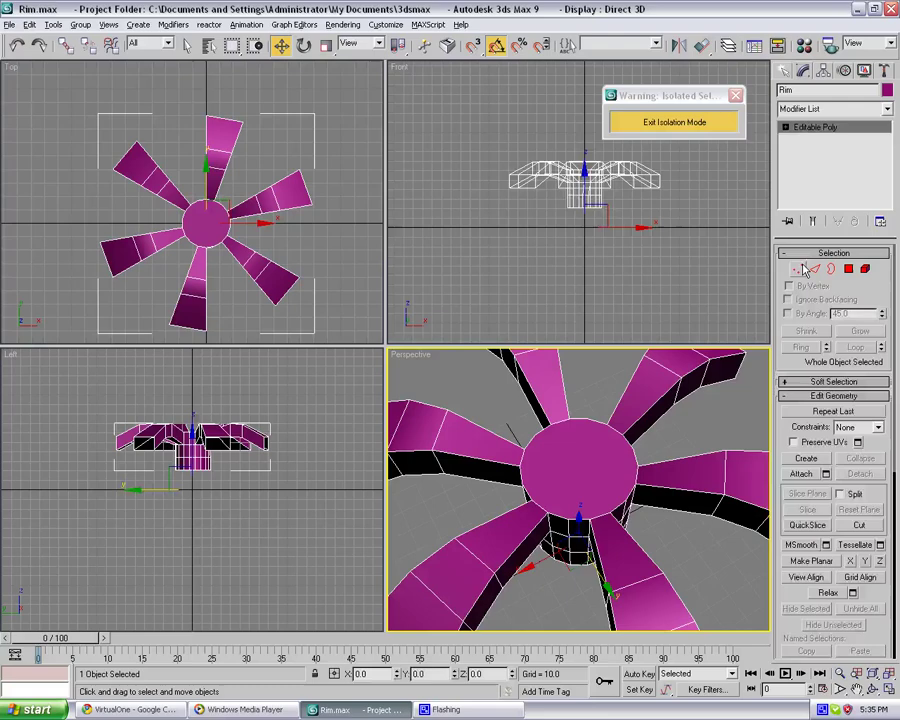
pyautogui.click(798, 268)
pyautogui.click(230, 225)
pyautogui.scroll(5, 245, 240)
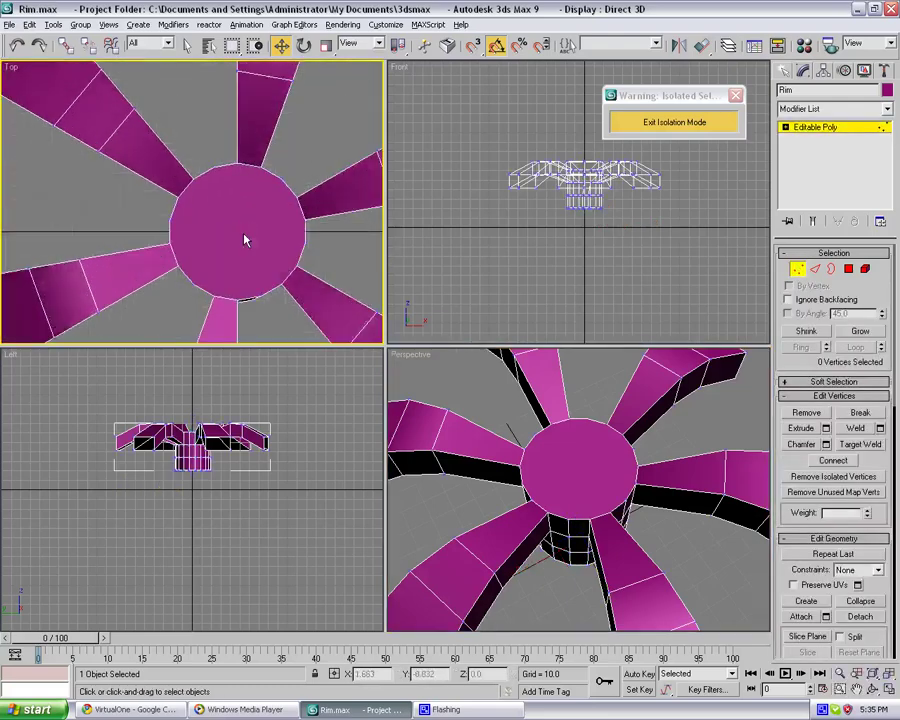
pyautogui.scroll(2, 245, 240)
pyautogui.click(848, 269)
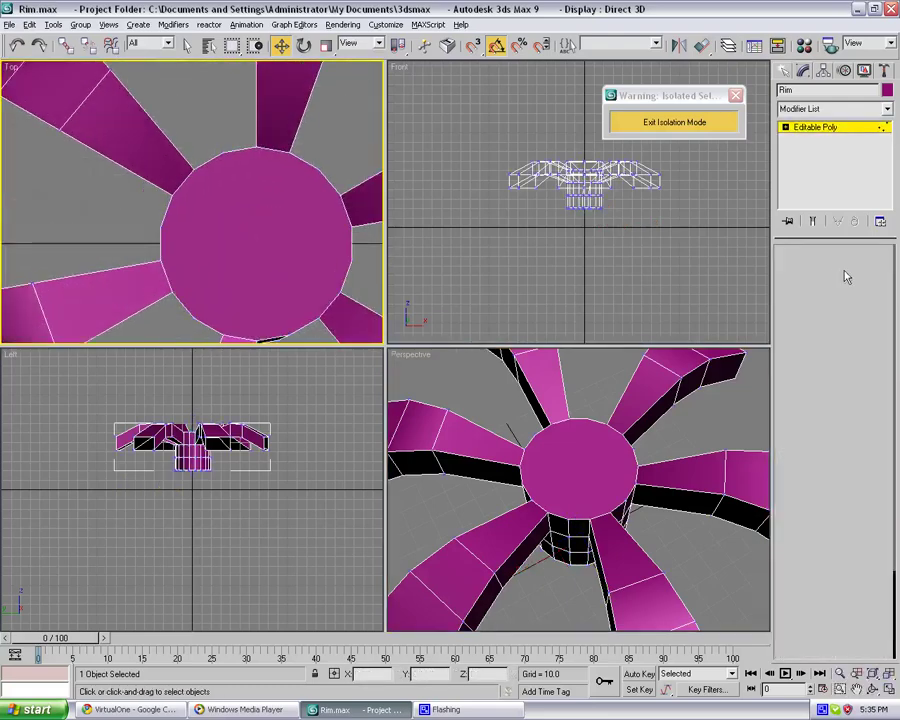
pyautogui.hotkey('ctrl', 'a')
pyautogui.click(319, 260)
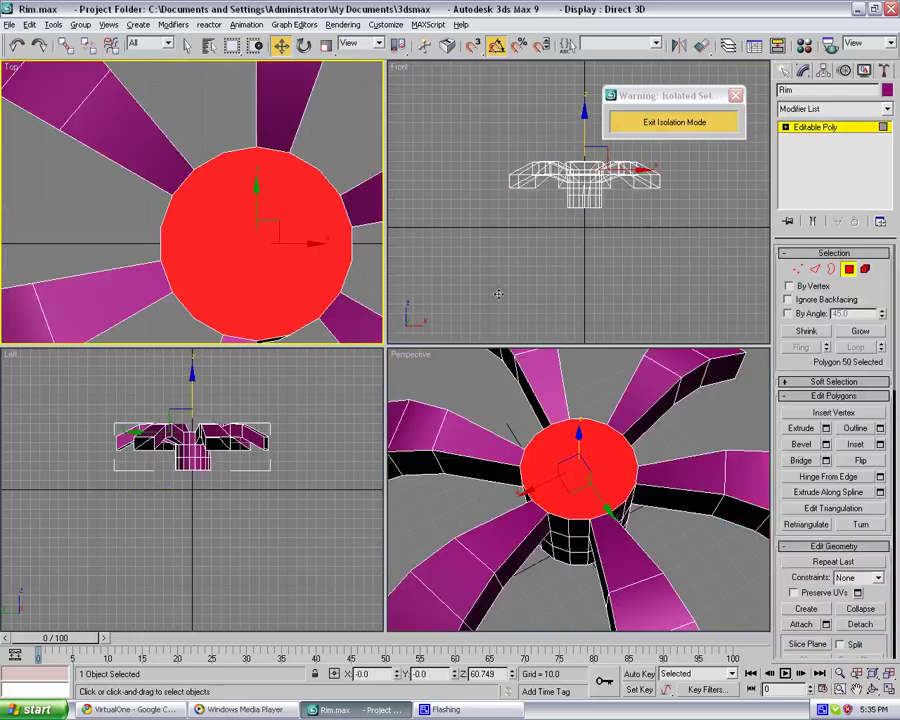
pyautogui.click(880, 444)
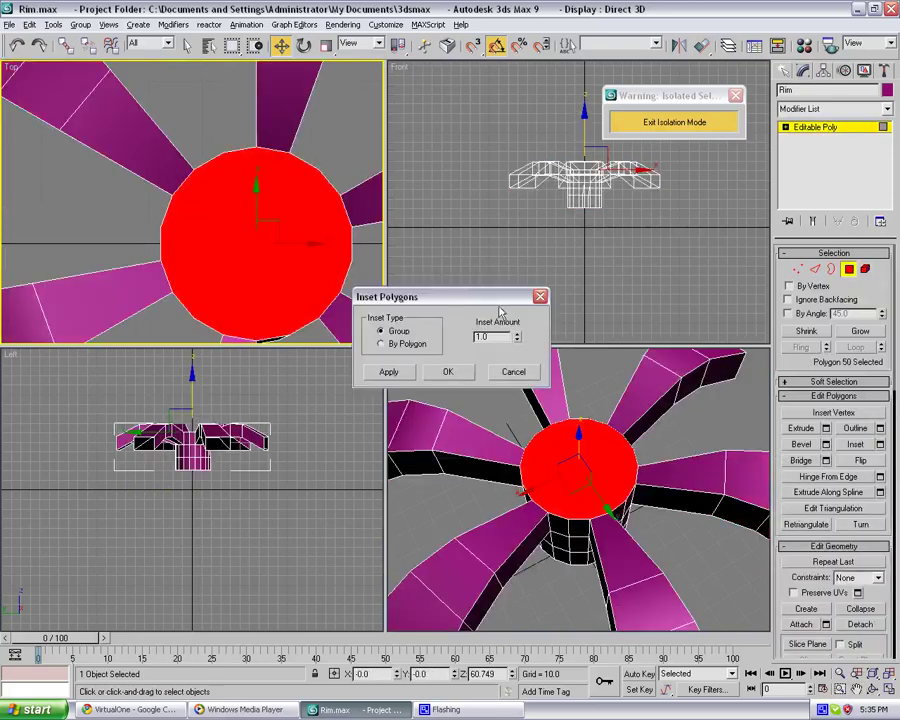
pyautogui.moveTo(486, 26); pyautogui.dragTo(489, 349)
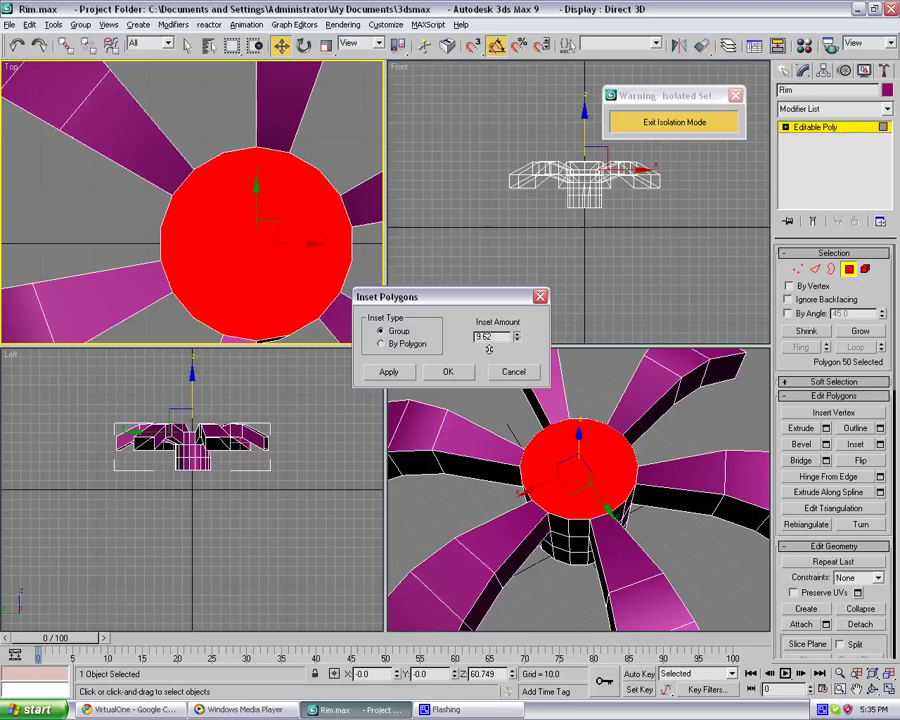
pyautogui.click(513, 370)
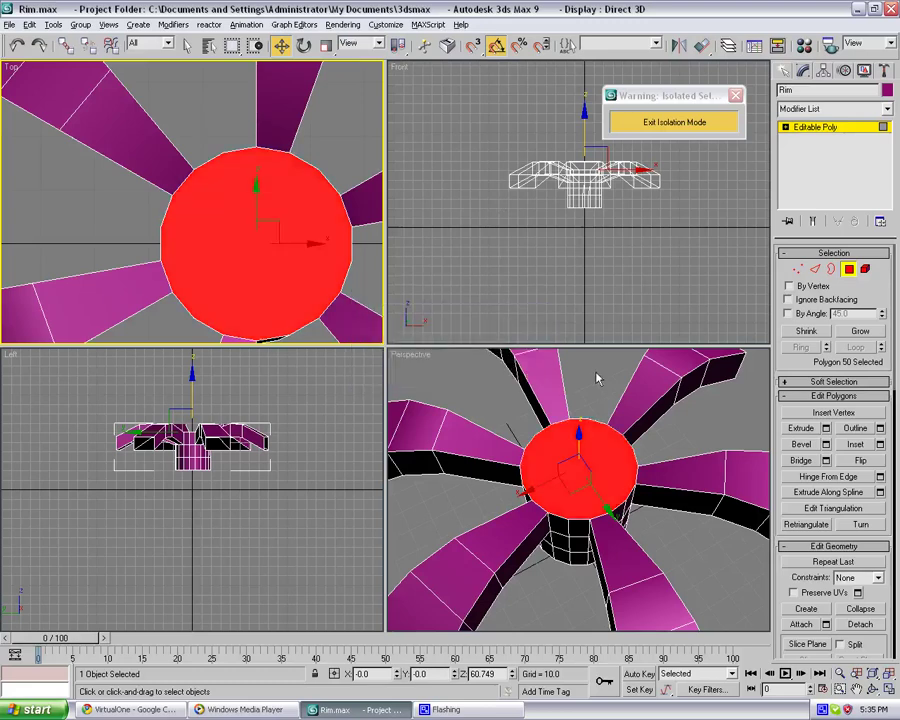
# Step: Inset the hub's top polygon by 12.648 with the By Polygon type
pyautogui.click(597, 376)
pyautogui.click(576, 446)
pyautogui.click(880, 444)
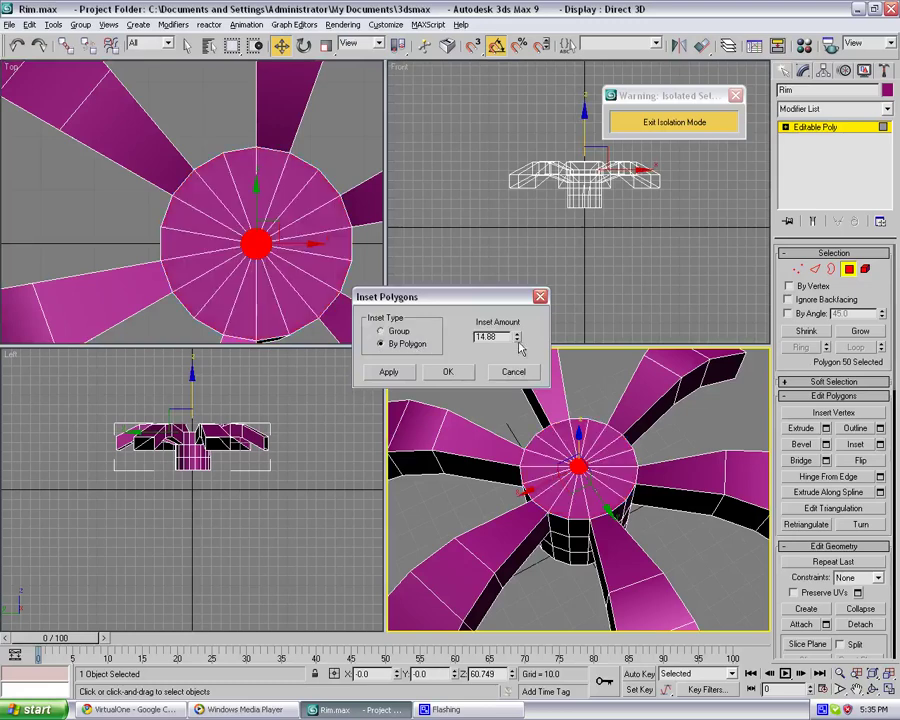
pyautogui.moveTo(518, 345)
pyautogui.mouseDown()
pyautogui.moveTo(512, 368)
pyautogui.moveTo(516, 349)
pyautogui.mouseUp()
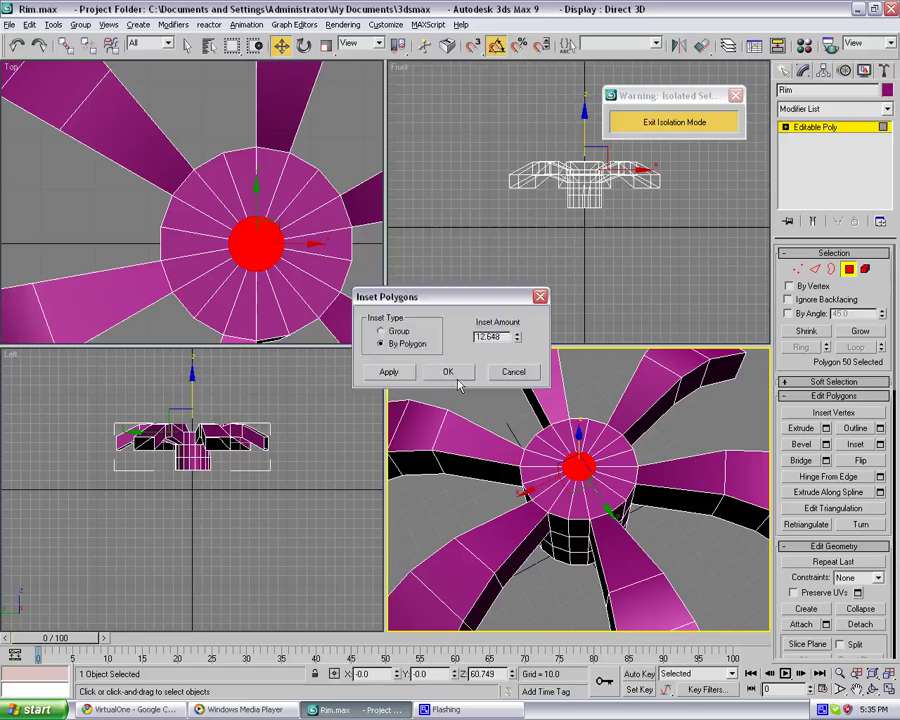
pyautogui.click(448, 371)
# Step: In vertex sub-object editing, delete the vertices of the lower half of the hub and spokes in the top view
pyautogui.scroll(2, 273, 289)
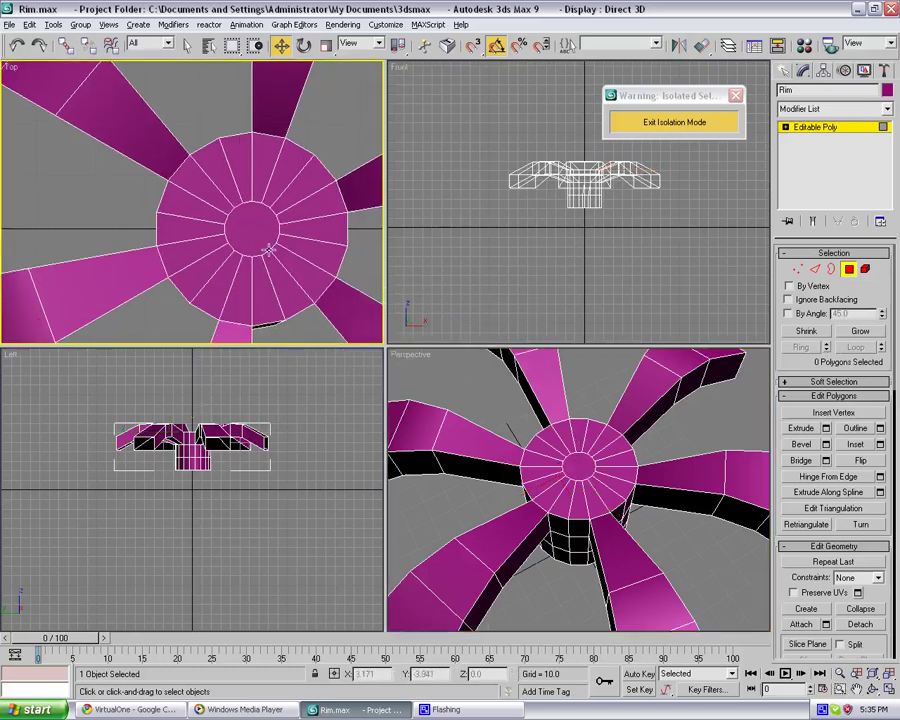
pyautogui.scroll(-6, 352, 195)
pyautogui.click(797, 270)
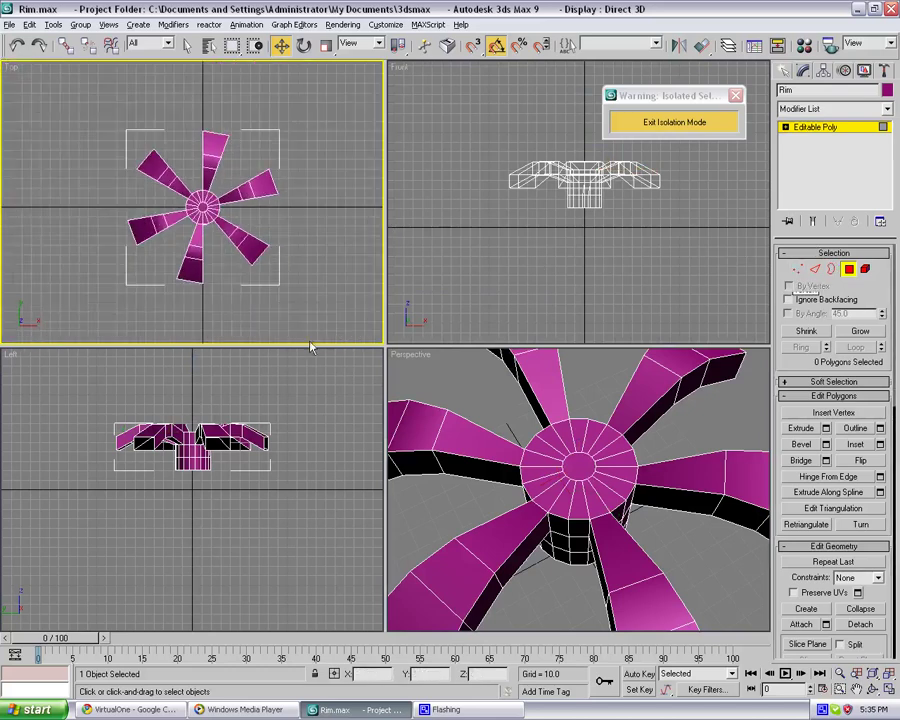
pyautogui.moveTo(263, 308); pyautogui.dragTo(110, 216)
pyautogui.press('Delete')
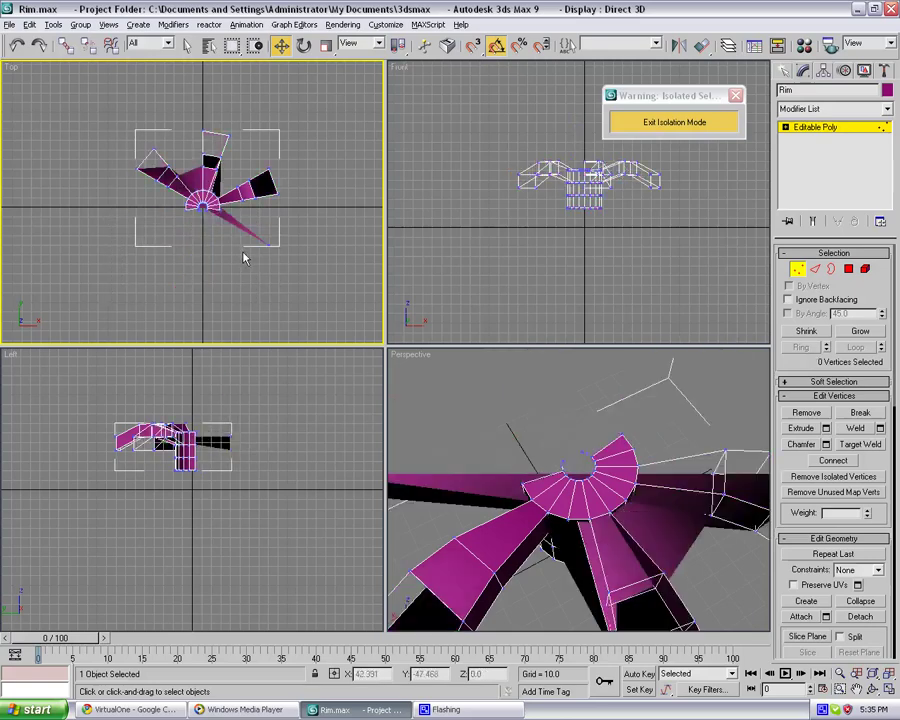
# Step: Undo the vertex deletion and the hub's top inset
pyautogui.hotkey('ctrl', 'z')
pyautogui.click(281, 283)
pyautogui.keyDown('alt'); pyautogui.moveTo(532, 416); pyautogui.dragTo(676, 510, button='middle'); pyautogui.keyUp('alt')
pyautogui.hotkey('ctrl', 'z')
pyautogui.scroll(-4, 688, 448)
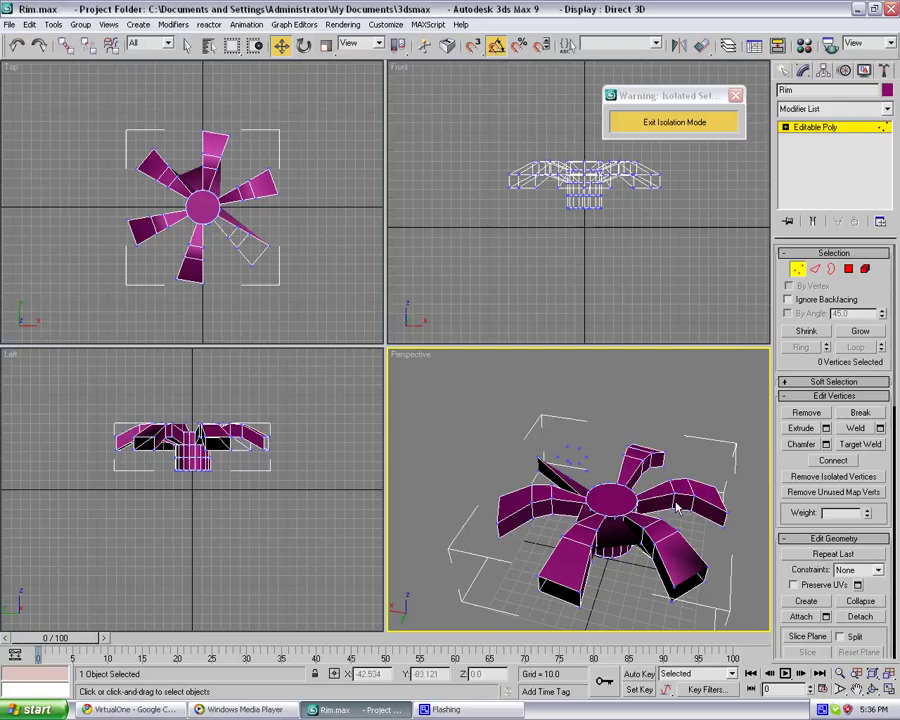
# Step: Reopen the saved Rim scene and move the isolation mode window clear of the model
pyautogui.click(9, 24)
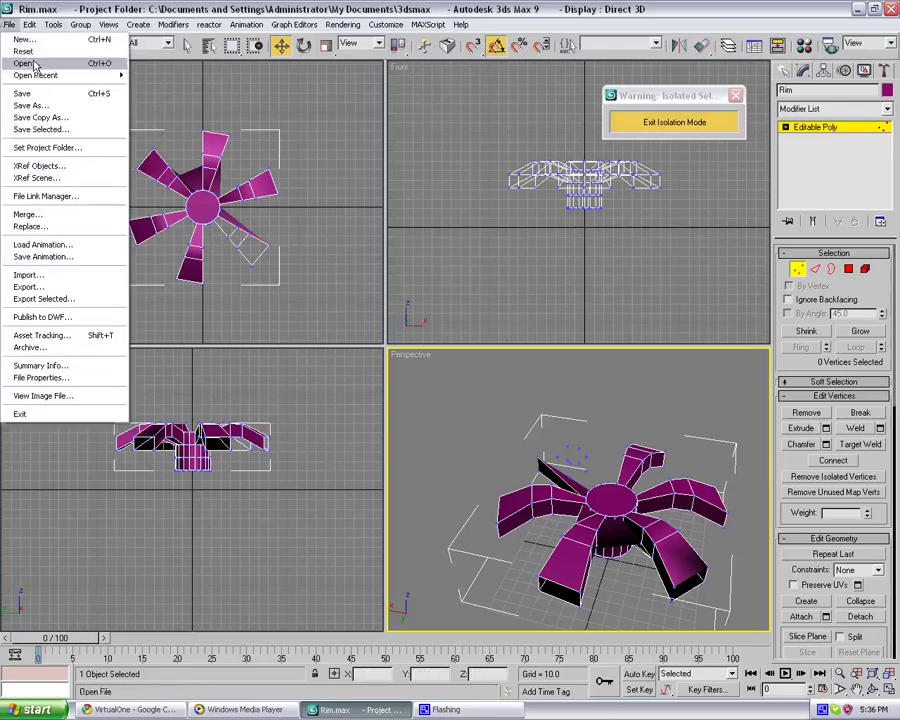
pyautogui.click(24, 62)
pyautogui.click(451, 396)
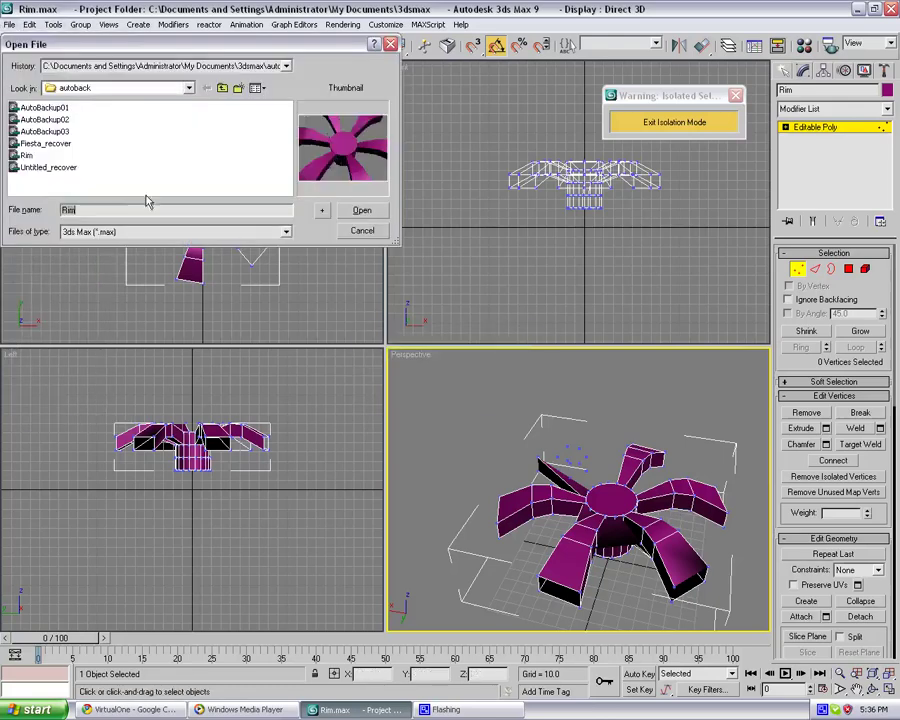
pyautogui.click(362, 211)
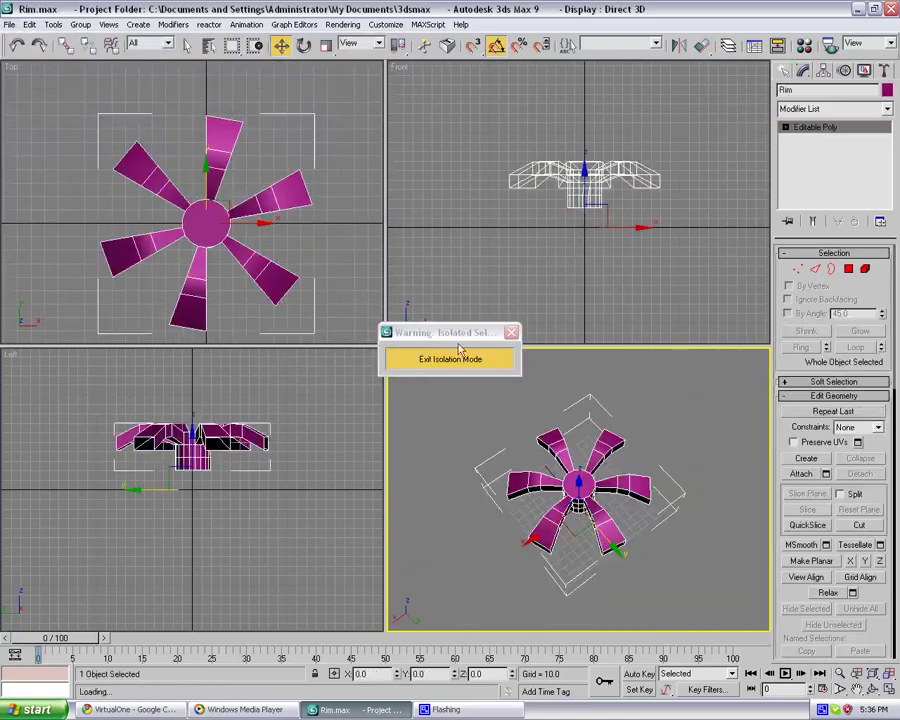
pyautogui.moveTo(457, 340); pyautogui.dragTo(704, 78)
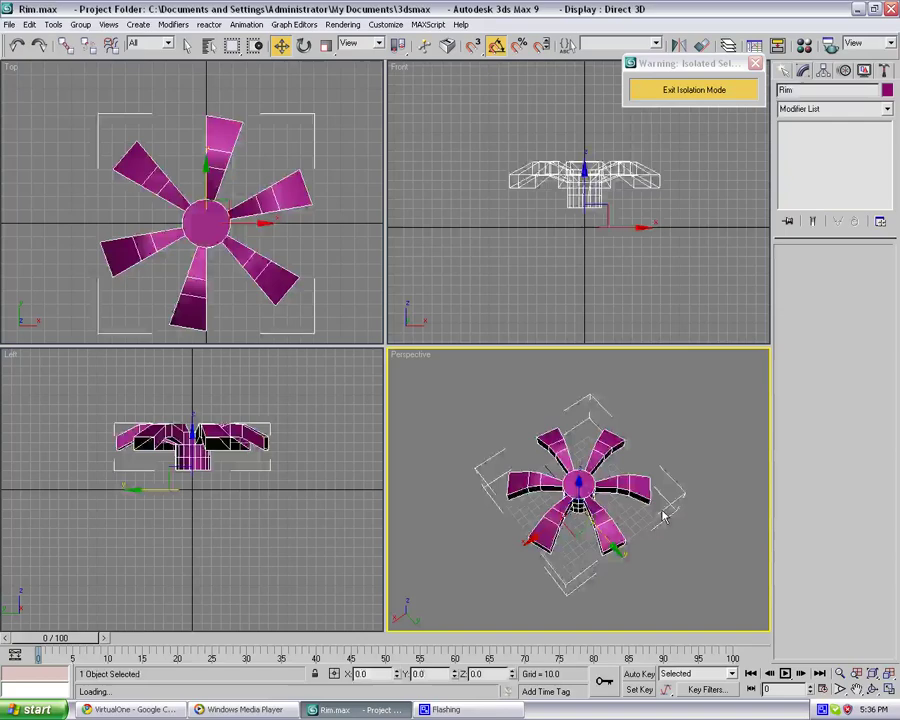
# Step: Select the hub-and-spokes object and enter edge sub-object editing
pyautogui.click(623, 552)
pyautogui.scroll(5, 604, 545)
pyautogui.click(570, 474)
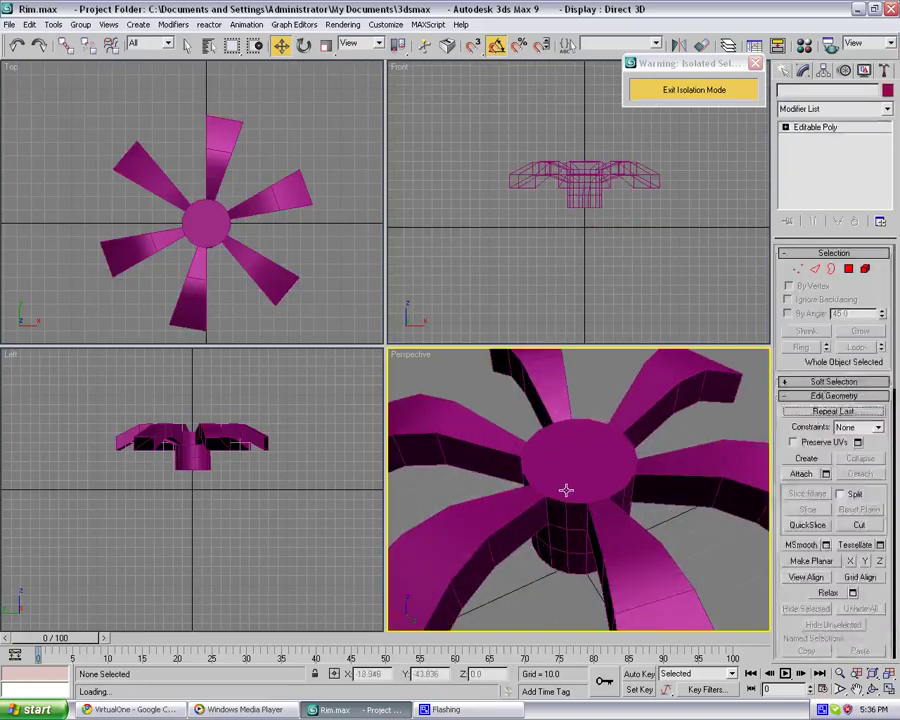
pyautogui.click(655, 544)
pyautogui.keyDown('alt'); pyautogui.moveTo(655, 539); pyautogui.dragTo(519, 515, button='middle'); pyautogui.keyUp('alt')
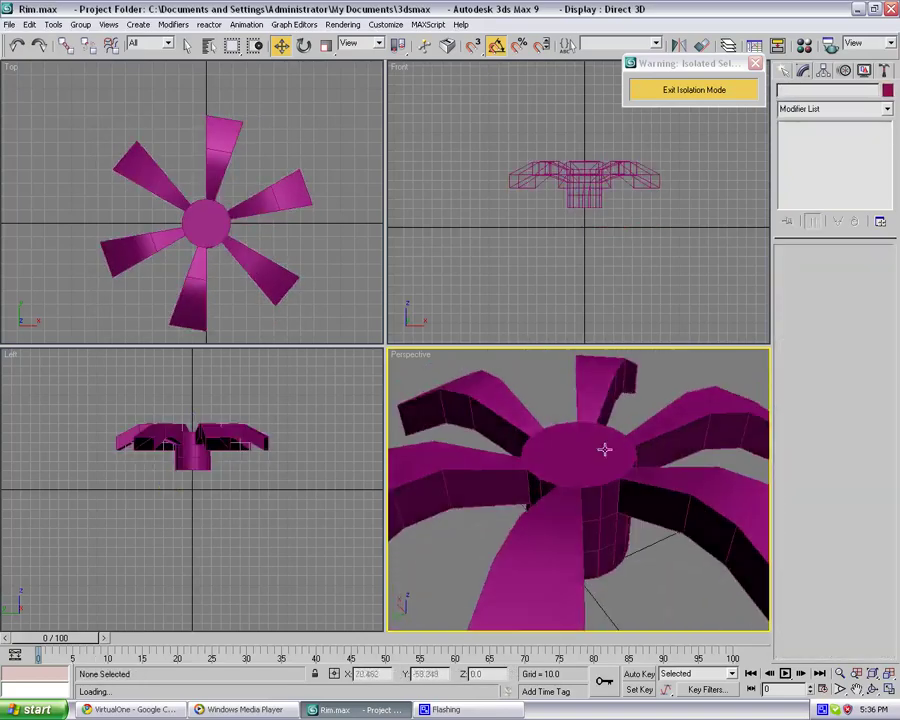
pyautogui.click(605, 449)
pyautogui.click(815, 269)
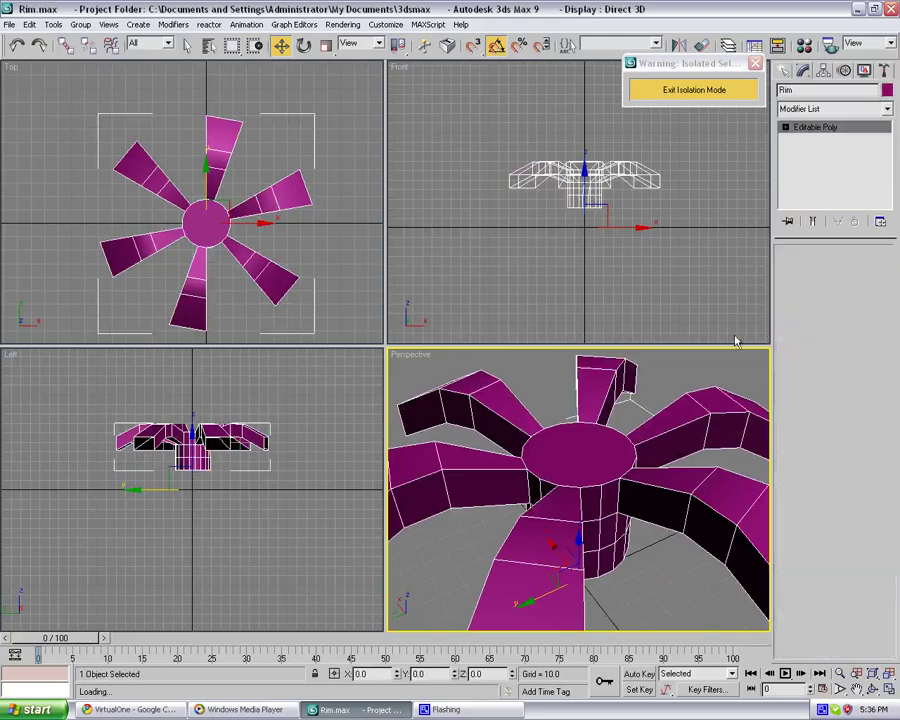
# Step: Select one vertical edge in the upper row of the hub wall in each of the six gaps between spokes
pyautogui.click(610, 500)
pyautogui.keyDown('alt'); pyautogui.moveTo(610, 500); pyautogui.dragTo(596, 535, button='middle'); pyautogui.keyUp('alt')
pyautogui.keyDown('ctrl'); pyautogui.click(583, 510); pyautogui.keyUp('ctrl')
pyautogui.keyDown('ctrl'); pyautogui.click(598, 512); pyautogui.keyUp('ctrl')
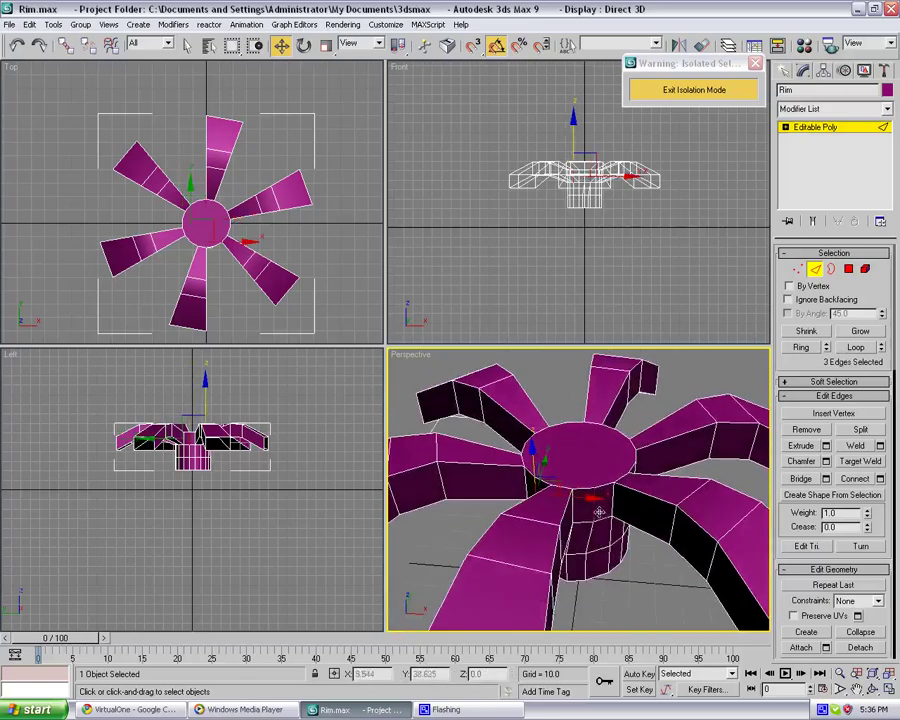
pyautogui.keyDown('alt'); pyautogui.moveTo(671, 523); pyautogui.dragTo(579, 520, button='middle'); pyautogui.keyUp('alt')
pyautogui.keyDown('ctrl'); pyautogui.click(562, 510); pyautogui.keyUp('ctrl')
pyautogui.keyDown('ctrl'); pyautogui.click(569, 507); pyautogui.keyUp('ctrl')
pyautogui.keyDown('ctrl'); pyautogui.click(619, 515); pyautogui.keyUp('ctrl')
pyautogui.scroll(2, 633, 519)
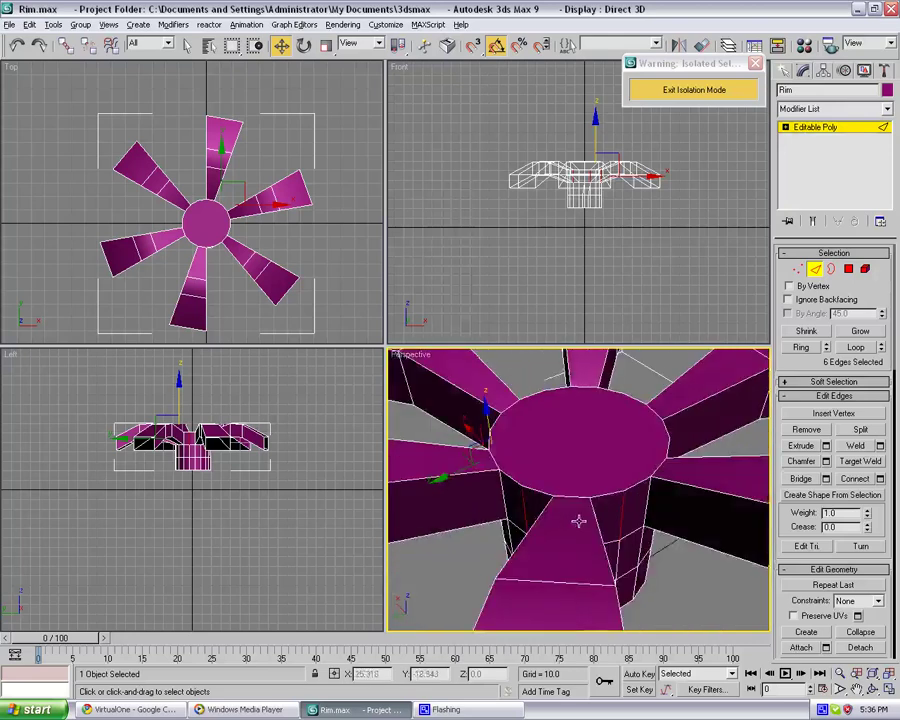
# Step: Extend the edge selection to its full ring around hub and spokes and connect it with 2 segments and a pinch of about 70
pyautogui.click(802, 348)
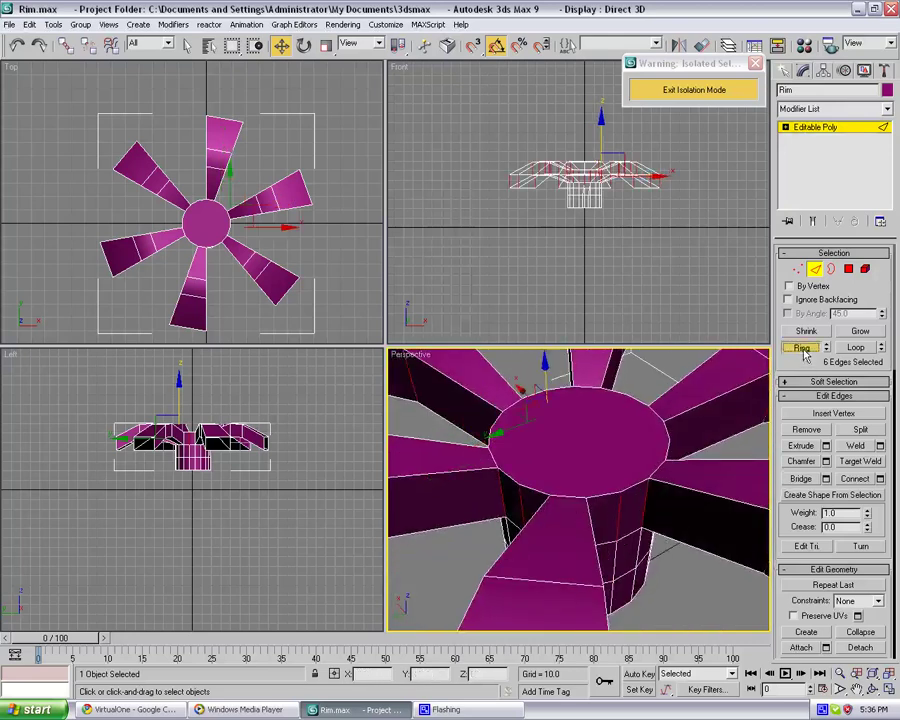
pyautogui.click(880, 479)
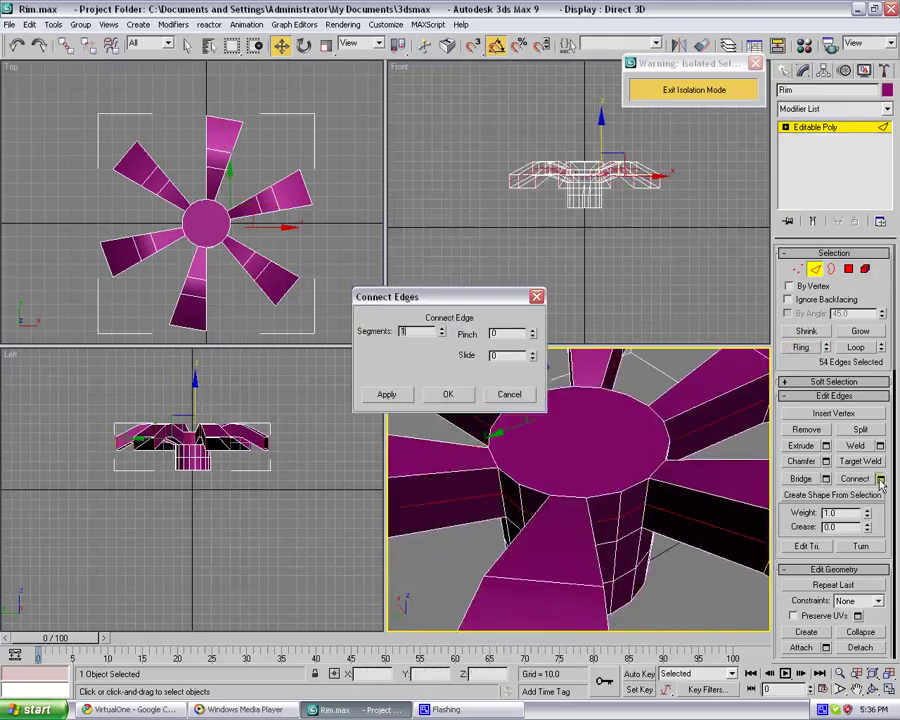
pyautogui.click(441, 329)
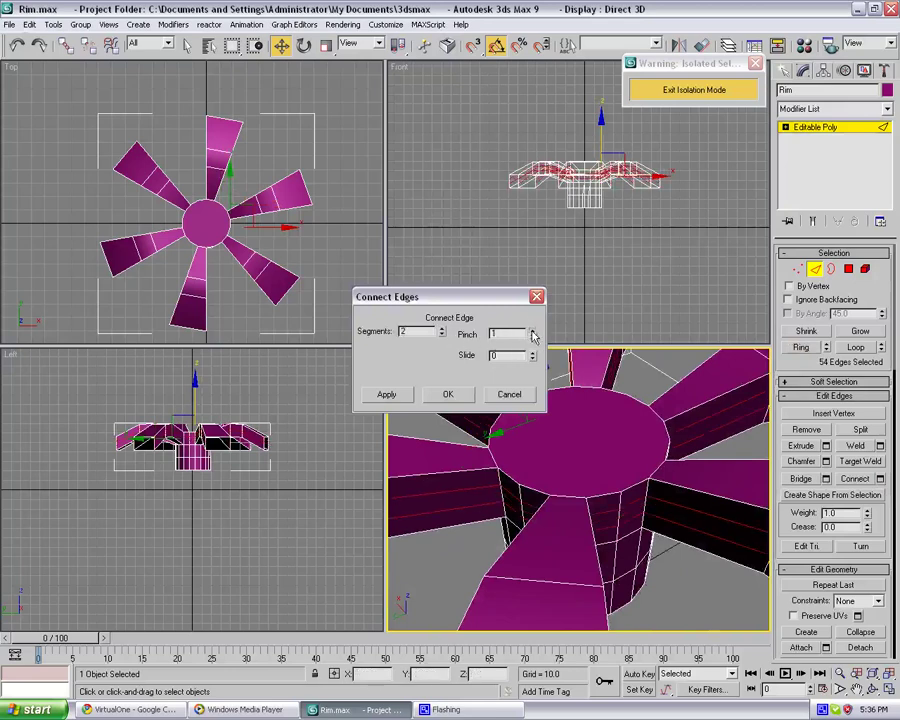
pyautogui.moveTo(534, 336); pyautogui.dragTo(538, 235)
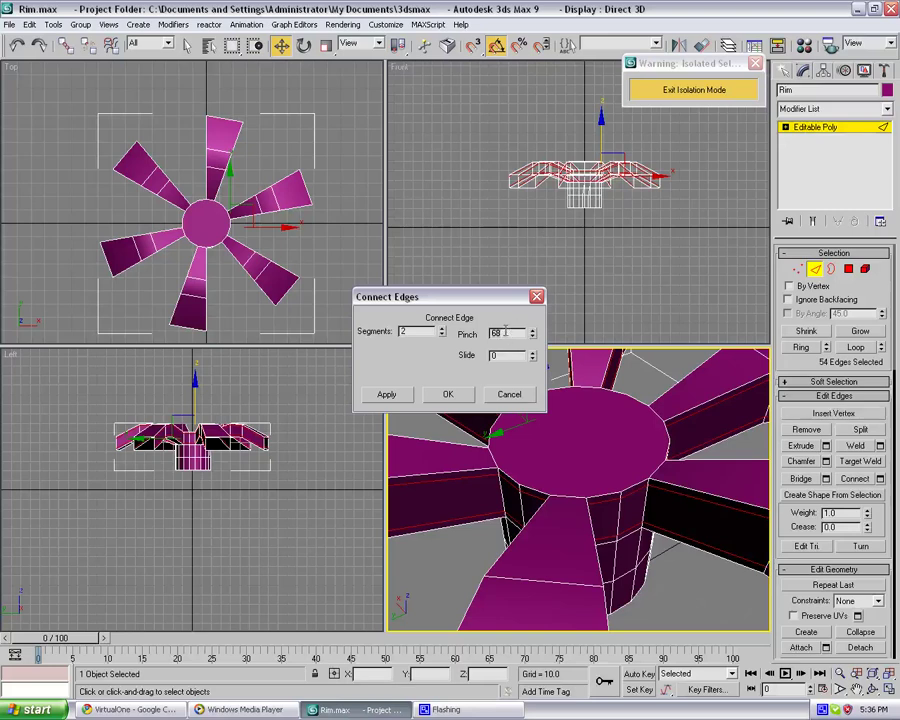
pyautogui.click(448, 395)
pyautogui.click(662, 585)
pyautogui.scroll(-3, 643, 577)
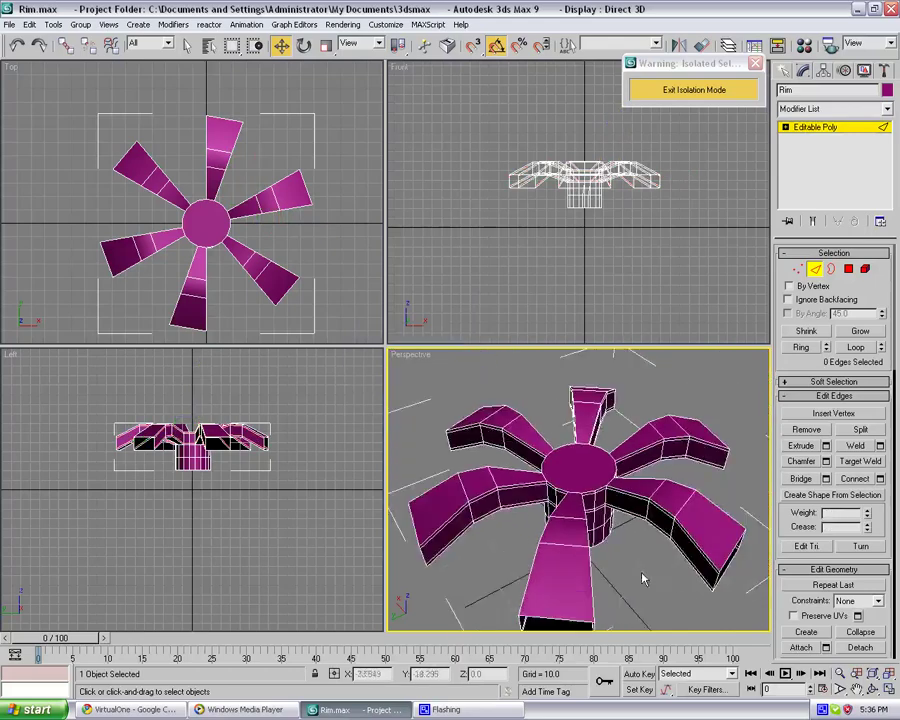
# Step: Inset the hub's round top polygon as a group by 2.57
pyautogui.keyDown('alt'); pyautogui.moveTo(538, 545); pyautogui.dragTo(650, 535, button='middle'); pyautogui.keyUp('alt')
pyautogui.click(848, 269)
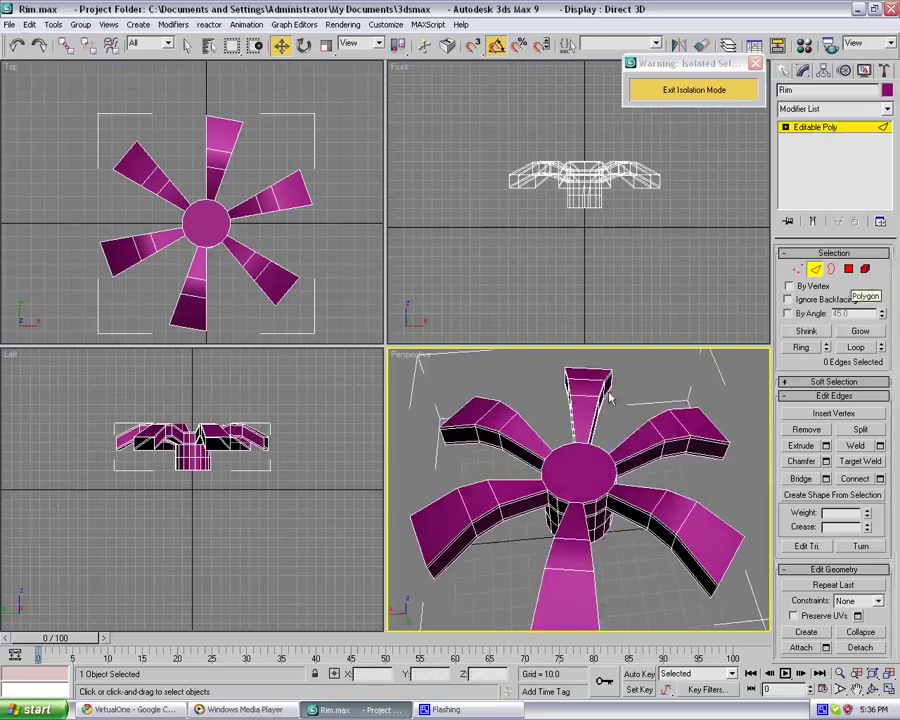
pyautogui.click(569, 472)
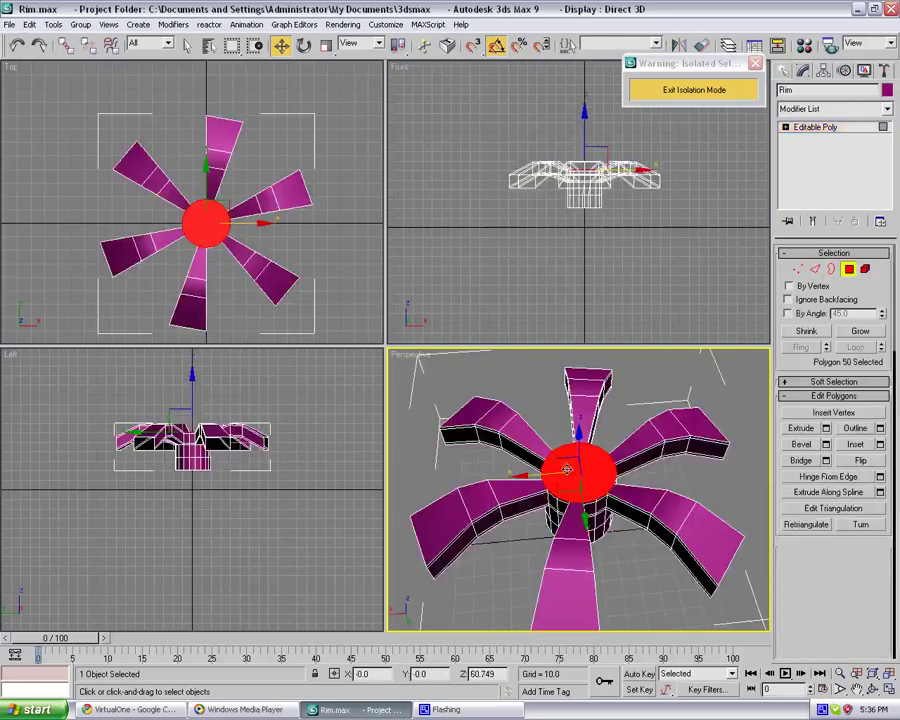
pyautogui.click(880, 446)
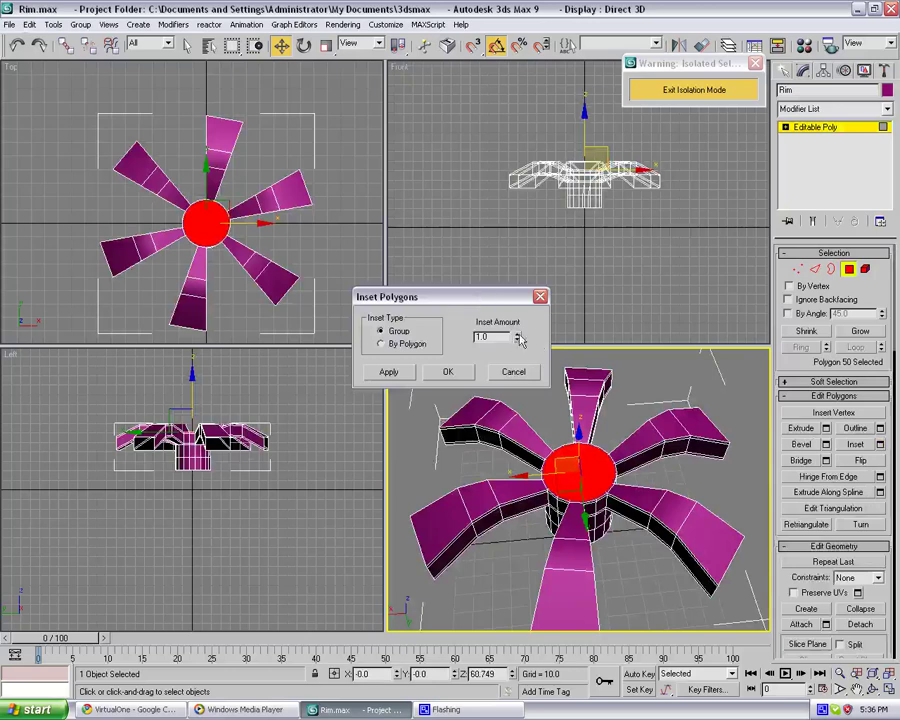
pyautogui.moveTo(520, 115); pyautogui.dragTo(614, 52)
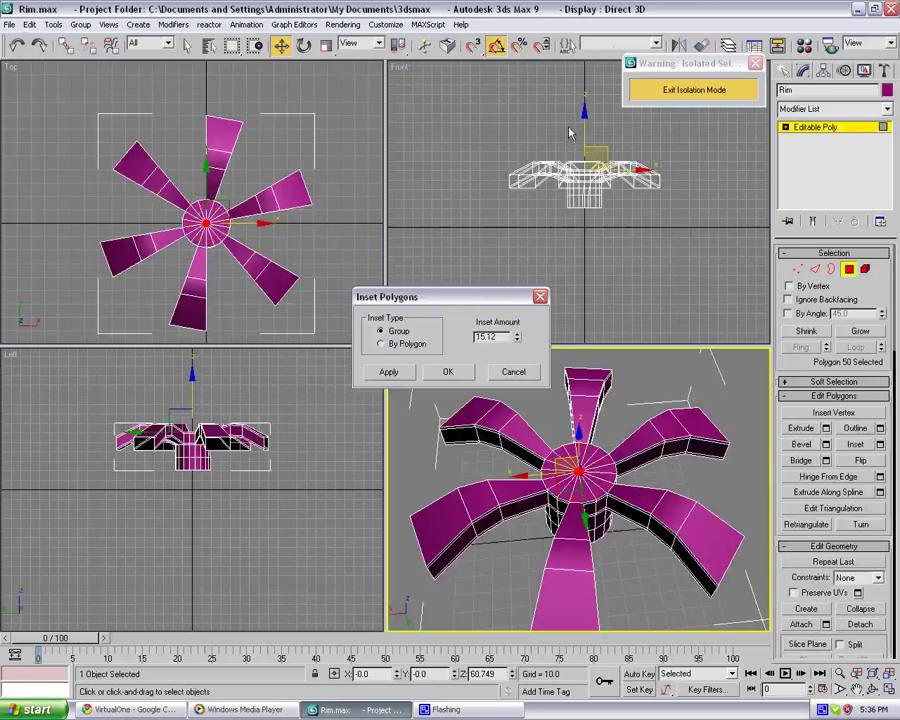
pyautogui.moveTo(517, 343); pyautogui.dragTo(523, 398)
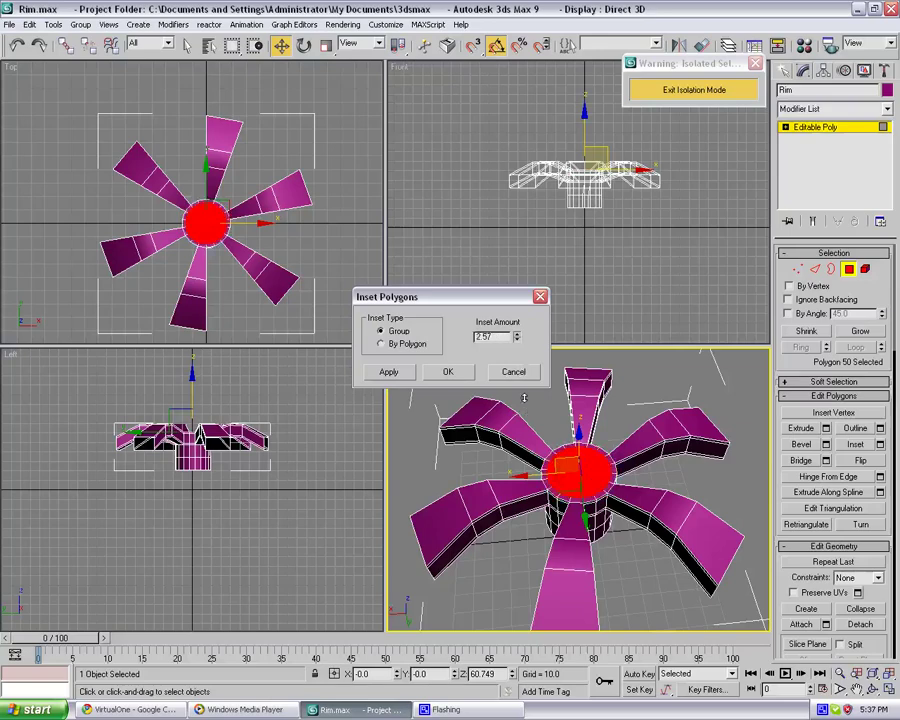
pyautogui.click(450, 372)
pyautogui.click(497, 401)
# Step: Delete the vertices of the hub cylinder that extends below the spokes
pyautogui.keyDown('alt'); pyautogui.moveTo(520, 470); pyautogui.dragTo(666, 463, button='middle'); pyautogui.keyUp('alt')
pyautogui.scroll(3, 575, 487)
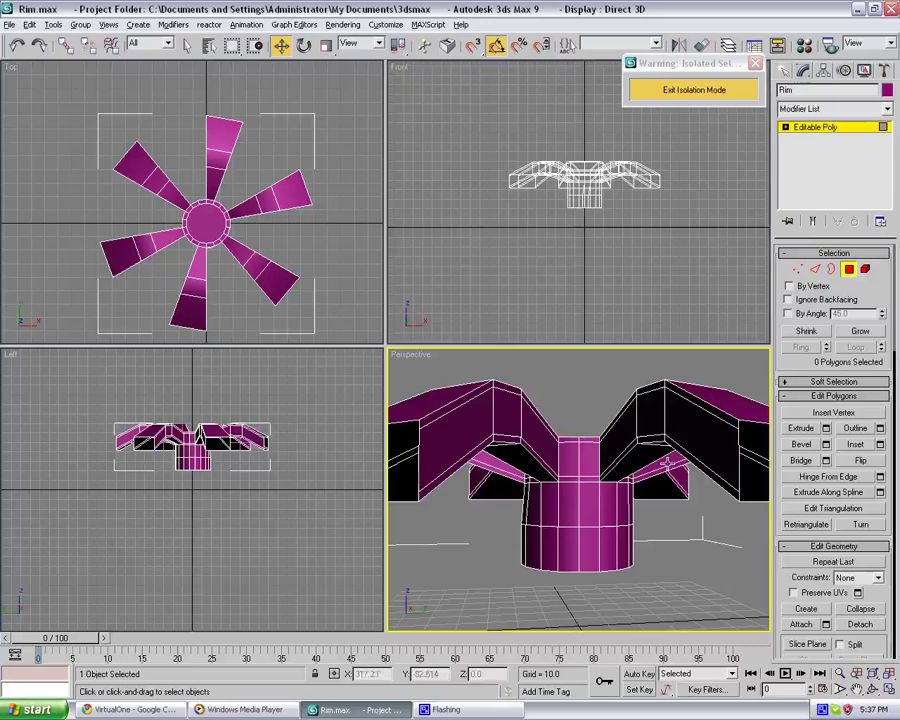
pyautogui.click(796, 269)
pyautogui.scroll(6, 620, 280)
pyautogui.moveTo(631, 267); pyautogui.dragTo(450, 161)
pyautogui.press('Delete')
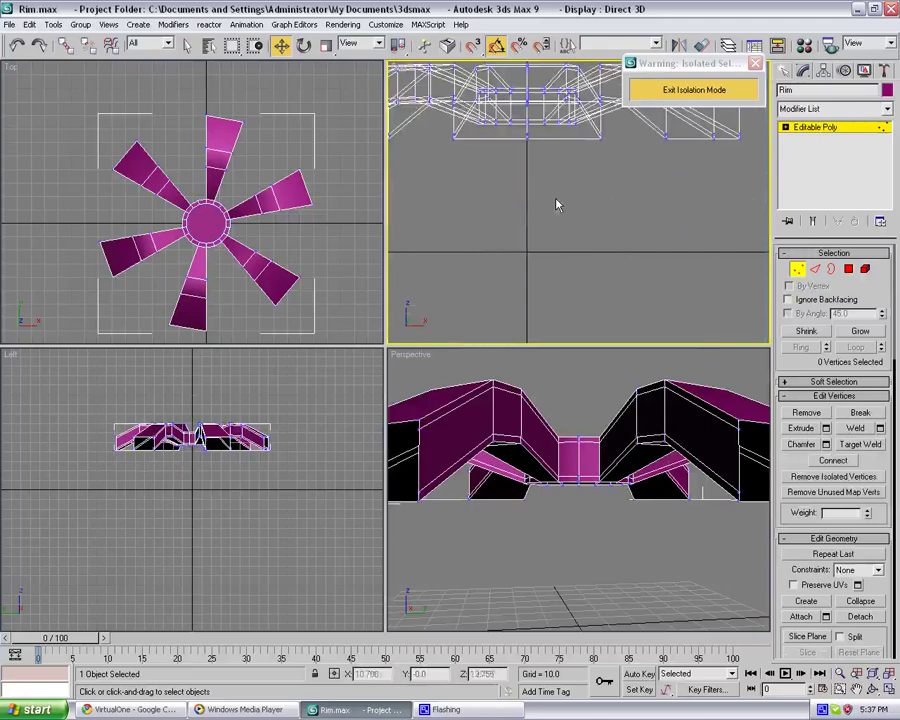
# Step: Cap the open border on the underside of the hub
pyautogui.keyDown('alt'); pyautogui.moveTo(576, 452); pyautogui.dragTo(672, 372, button='middle'); pyautogui.keyUp('alt')
pyautogui.click(832, 268)
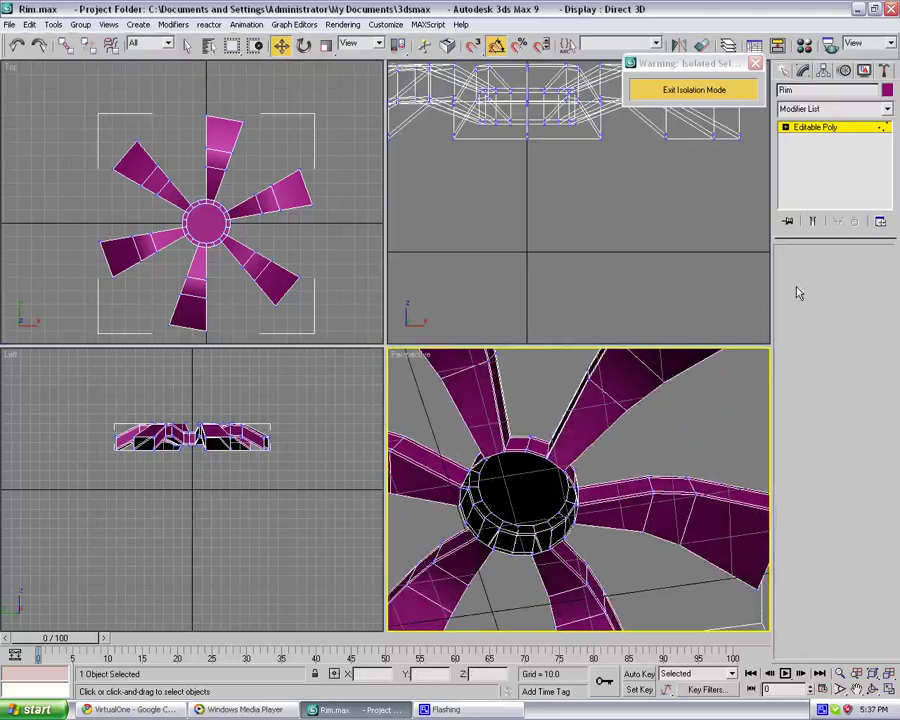
pyautogui.click(531, 451)
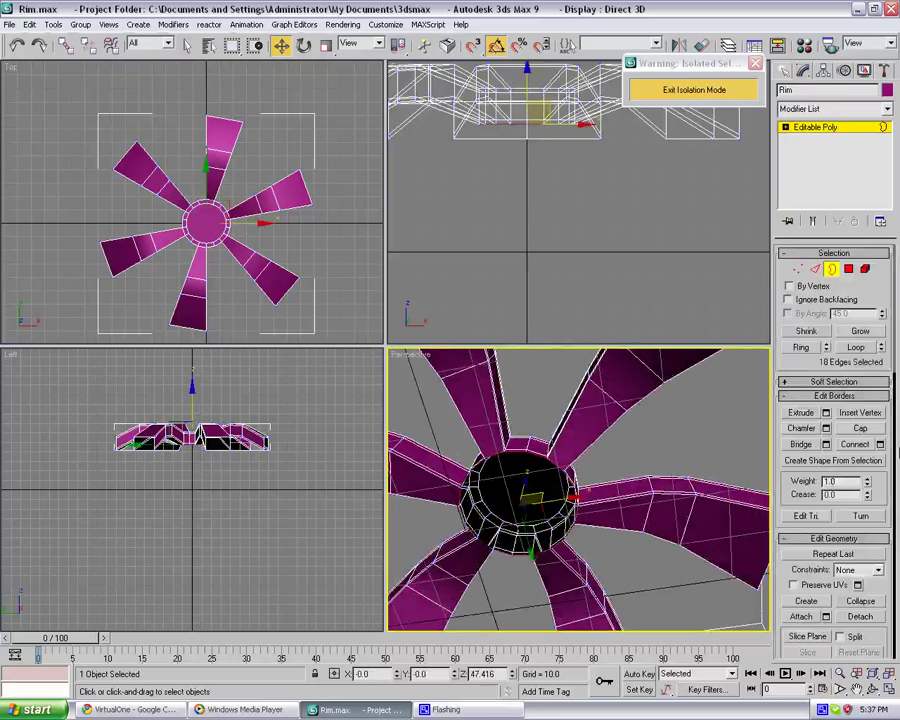
pyautogui.click(861, 428)
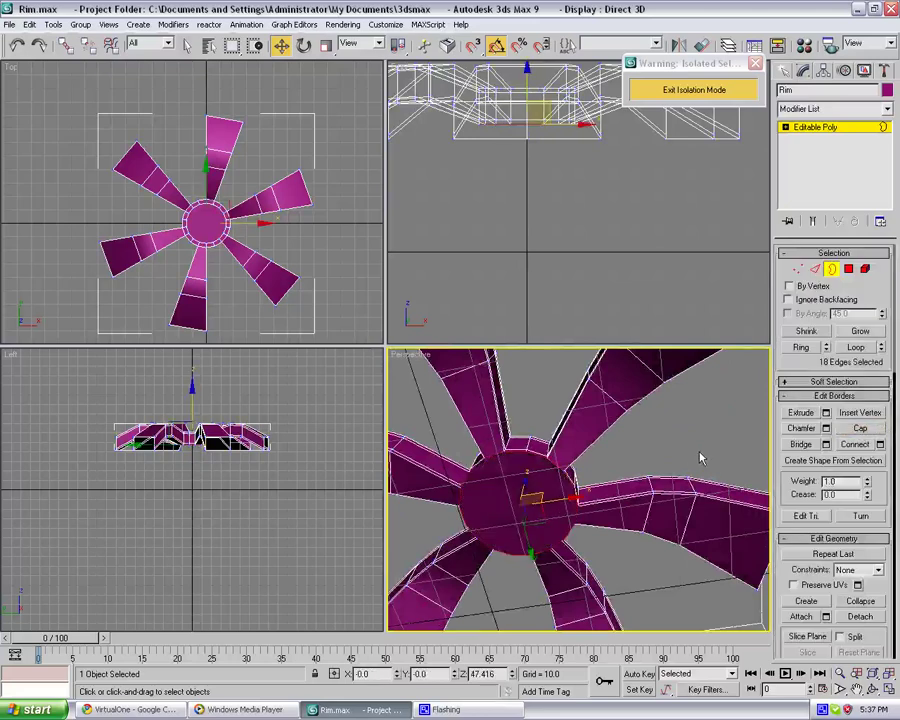
pyautogui.click(699, 452)
# Step: Delete the cap polygon on the underside of the hub
pyautogui.keyDown('alt'); pyautogui.moveTo(697, 454); pyautogui.dragTo(685, 438, button='middle'); pyautogui.keyUp('alt')
pyautogui.scroll(5, 621, 475)
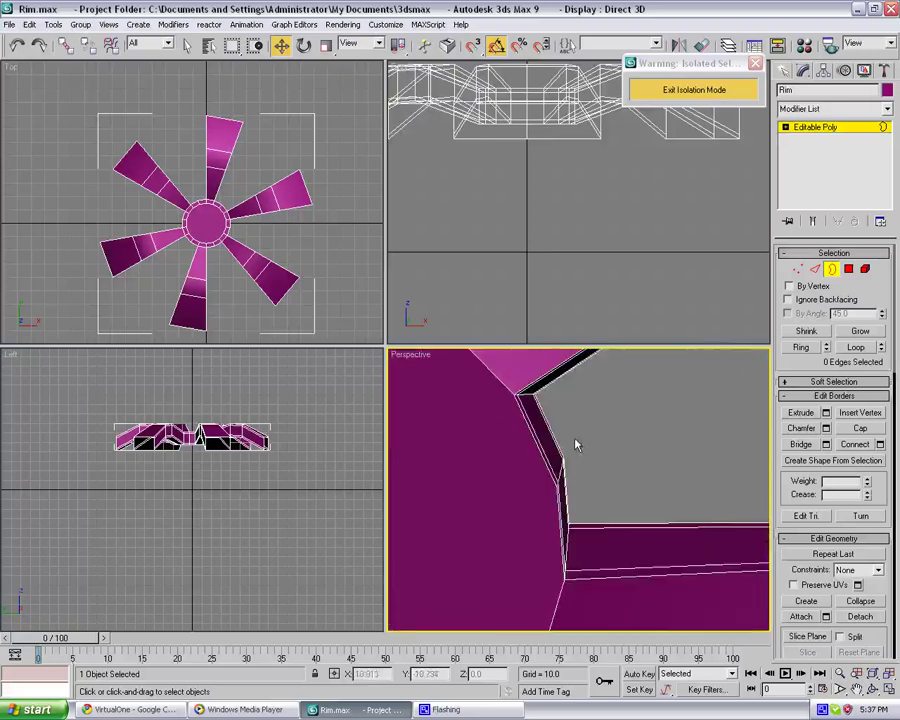
pyautogui.click(848, 269)
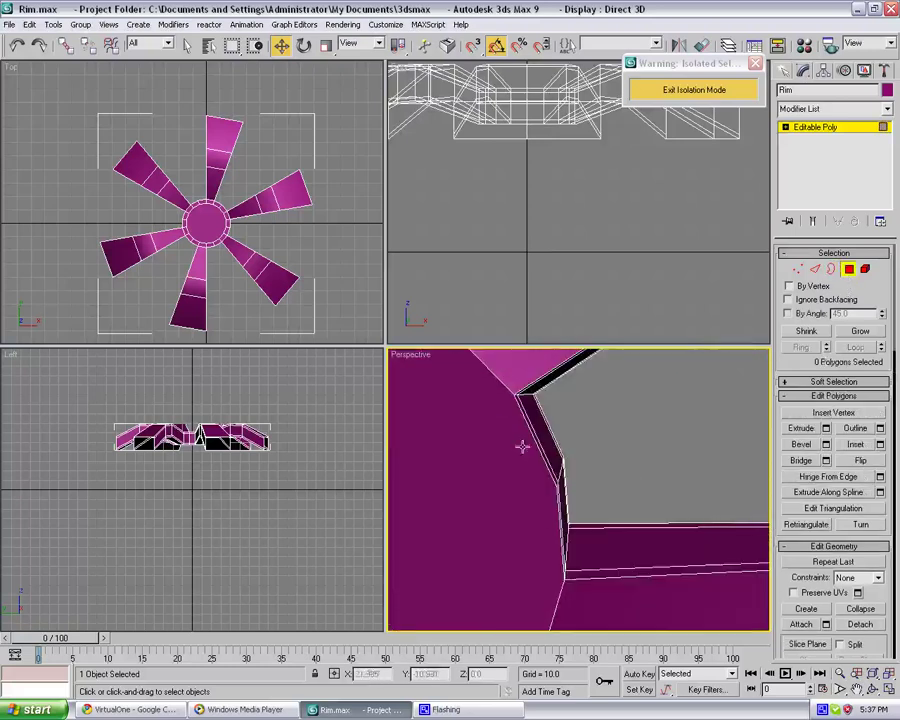
pyautogui.click(519, 446)
pyautogui.press('Delete')
# Step: Delete the hub's top polygon together with the inset ring around it, opening the hub centre
pyautogui.keyDown('alt'); pyautogui.moveTo(647, 450); pyautogui.dragTo(594, 556, button='middle'); pyautogui.keyUp('alt')
pyautogui.click(583, 438)
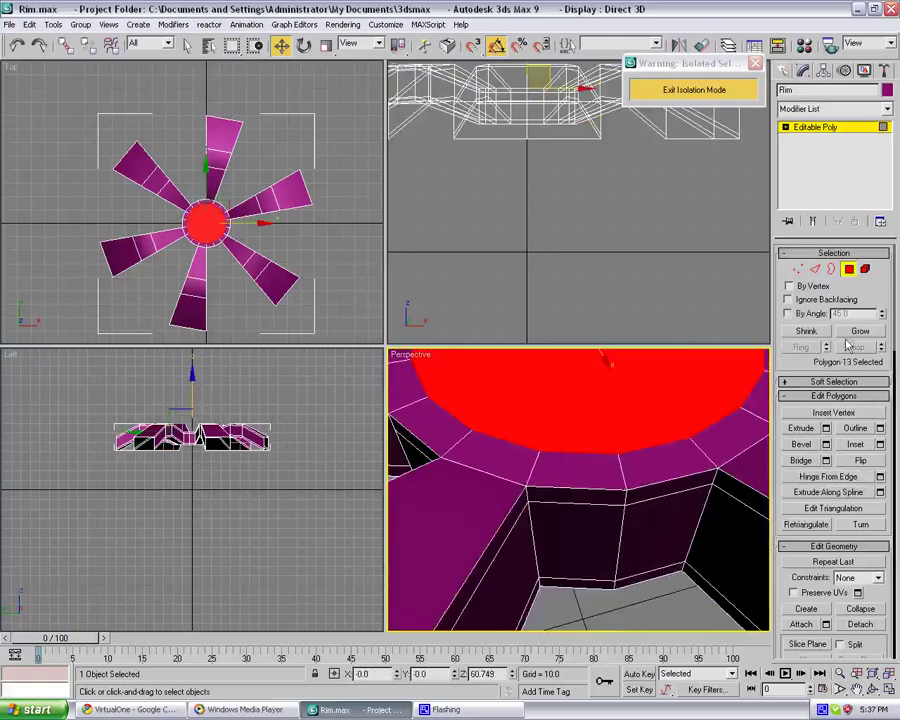
pyautogui.press('Delete')
pyautogui.scroll(-5, 630, 440)
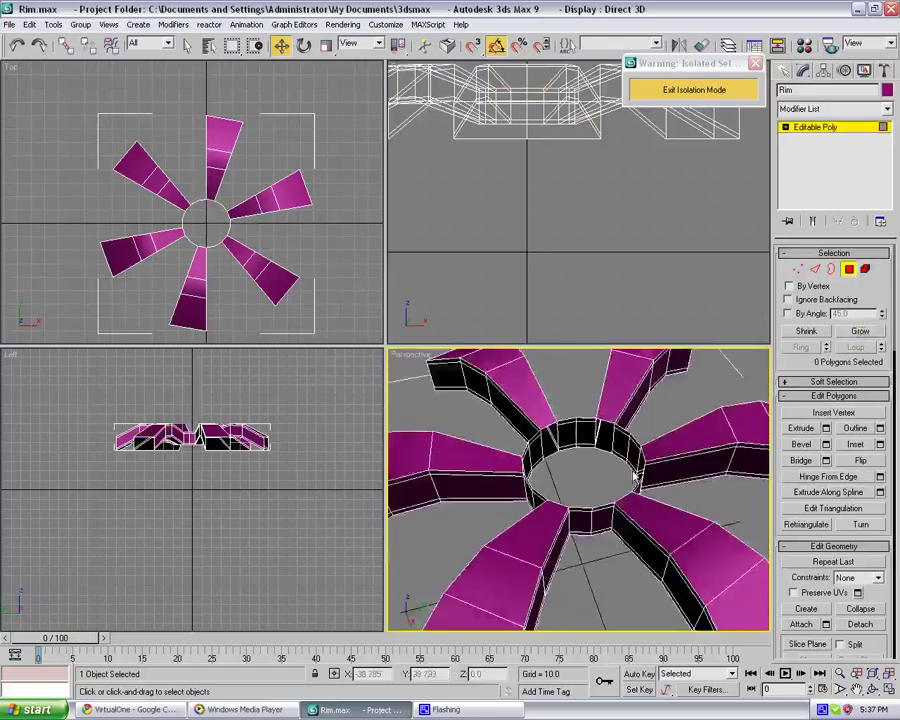
pyautogui.keyDown('alt'); pyautogui.moveTo(634, 478); pyautogui.dragTo(548, 460, button='middle'); pyautogui.keyUp('alt')
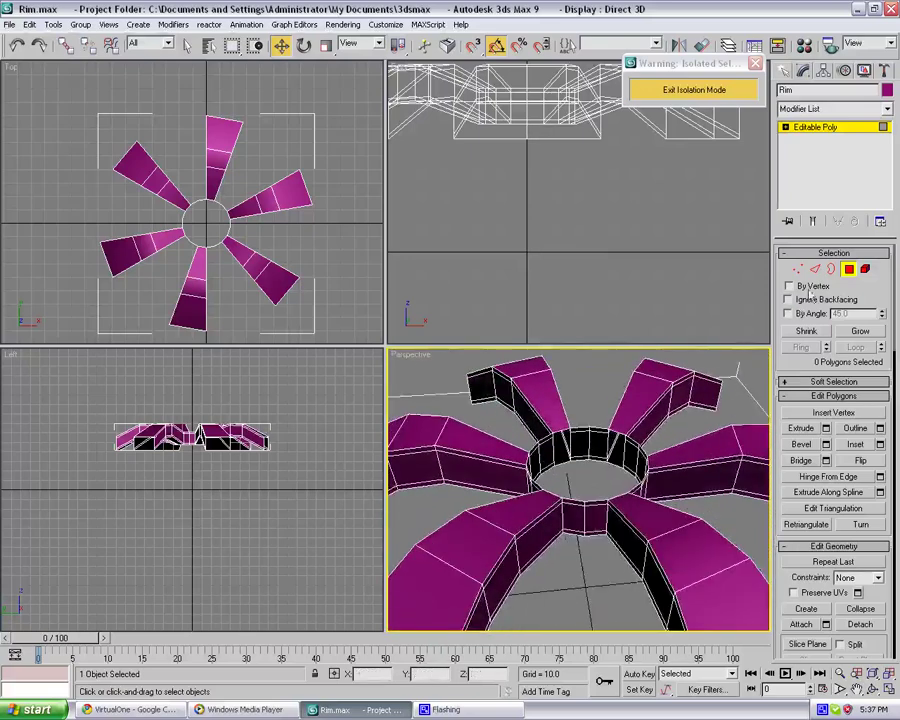
# Step: Select one crosswise edge on the upper face of each of the six spokes
pyautogui.press('2')
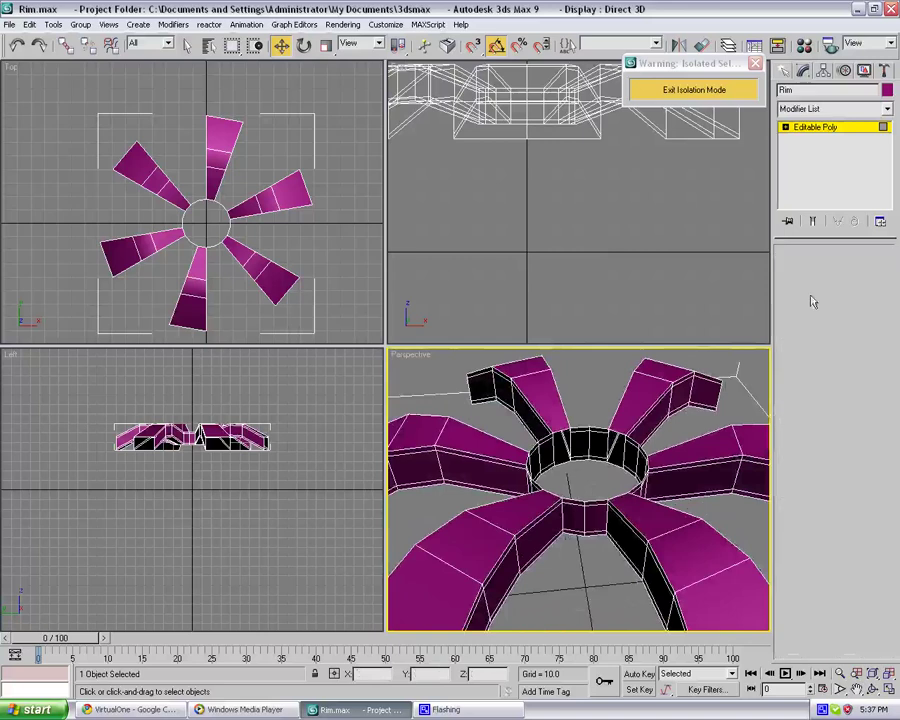
pyautogui.click(710, 566)
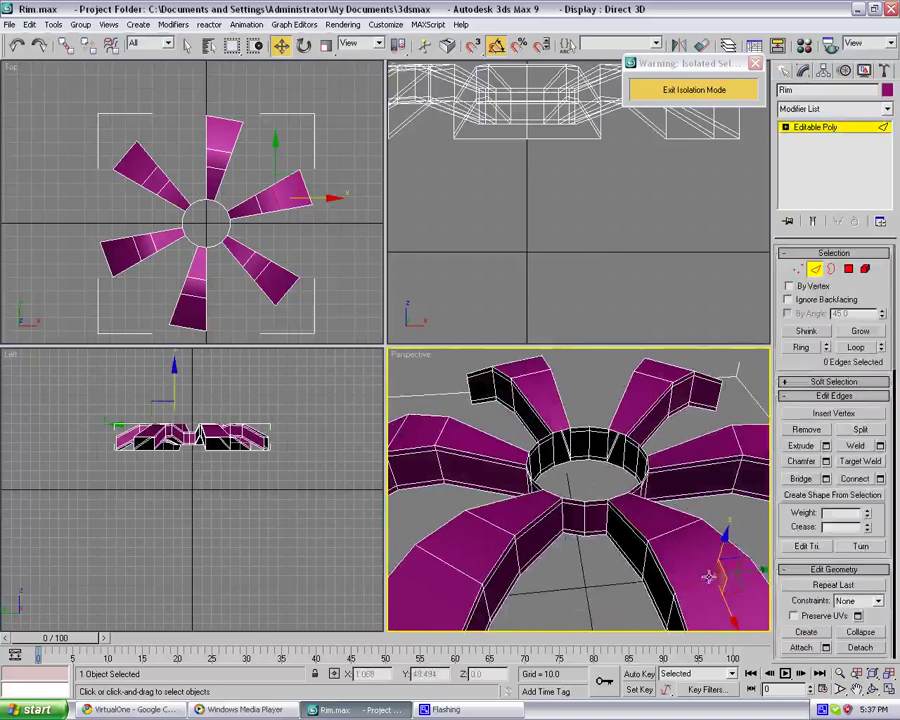
pyautogui.keyDown('ctrl'); pyautogui.click(461, 571); pyautogui.keyUp('ctrl')
pyautogui.keyDown('ctrl'); pyautogui.click(516, 394); pyautogui.keyUp('ctrl')
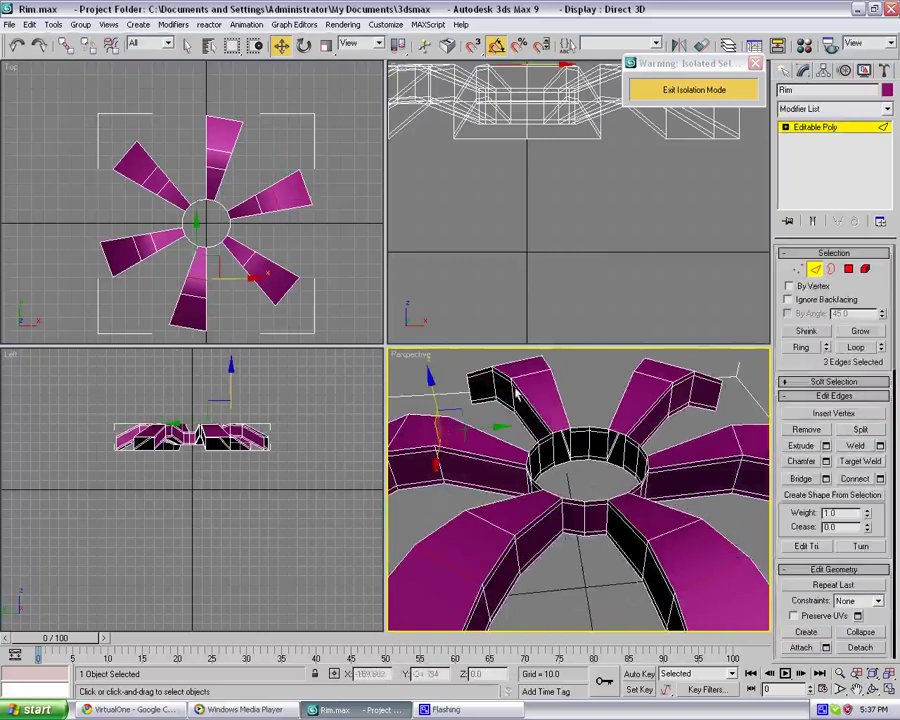
pyautogui.keyDown('ctrl'); pyautogui.click(647, 376); pyautogui.keyUp('ctrl')
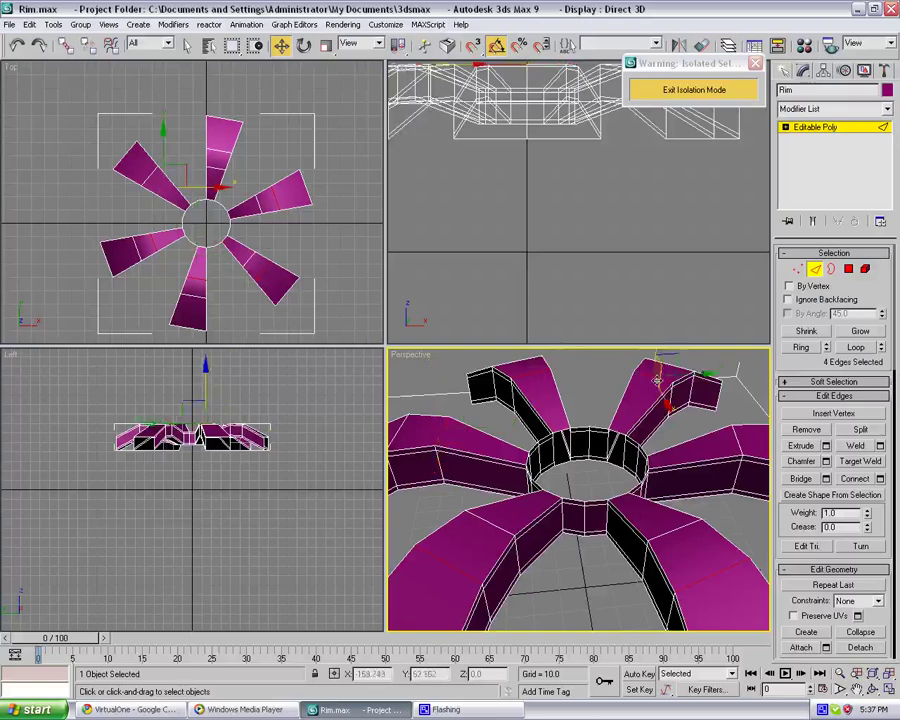
pyautogui.keyDown('ctrl'); pyautogui.click(735, 443); pyautogui.keyUp('ctrl')
# Step: Add one crosswise edge on the underside of each of the six spokes to the edge selection
pyautogui.keyDown('alt'); pyautogui.moveTo(735, 443); pyautogui.dragTo(638, 433, button='middle'); pyautogui.keyUp('alt')
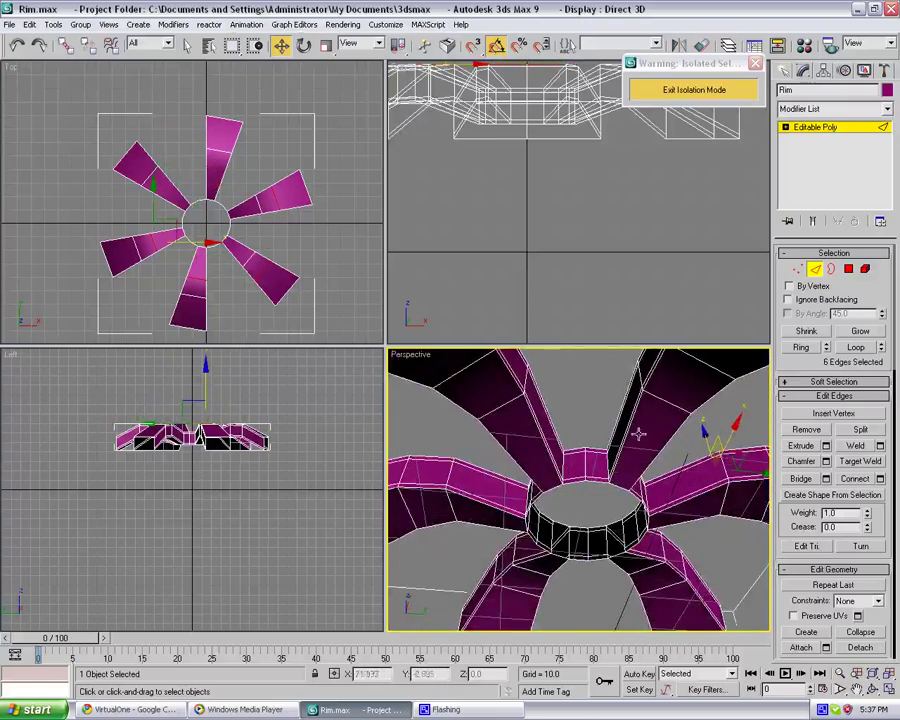
pyautogui.keyDown('ctrl'); pyautogui.click(508, 415); pyautogui.keyUp('ctrl')
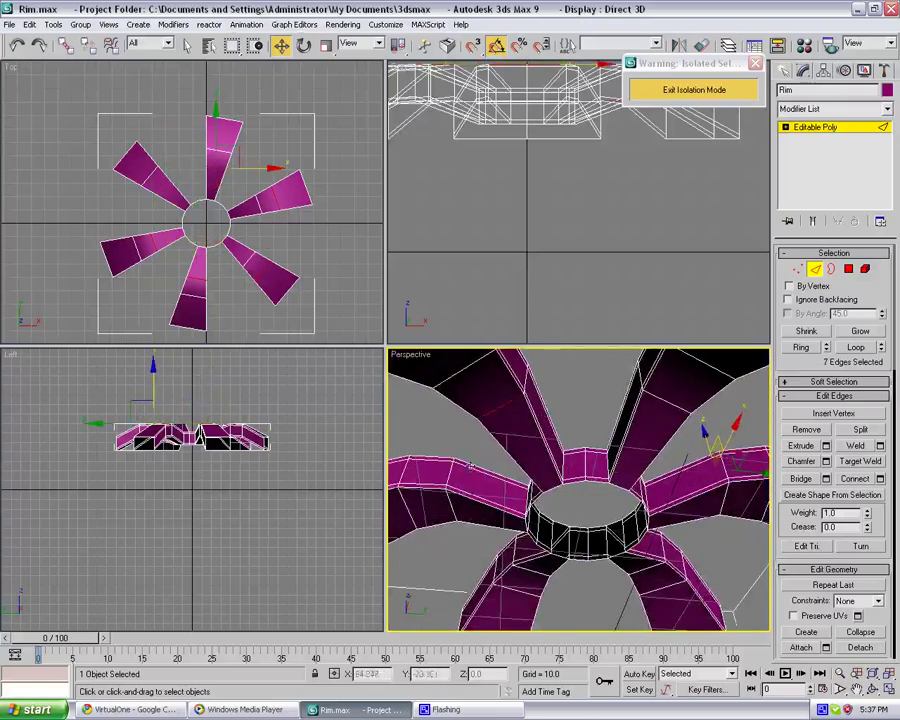
pyautogui.keyDown('ctrl'); pyautogui.click(465, 517); pyautogui.keyUp('ctrl')
pyautogui.keyDown('ctrl'); pyautogui.click(515, 593); pyautogui.keyUp('ctrl')
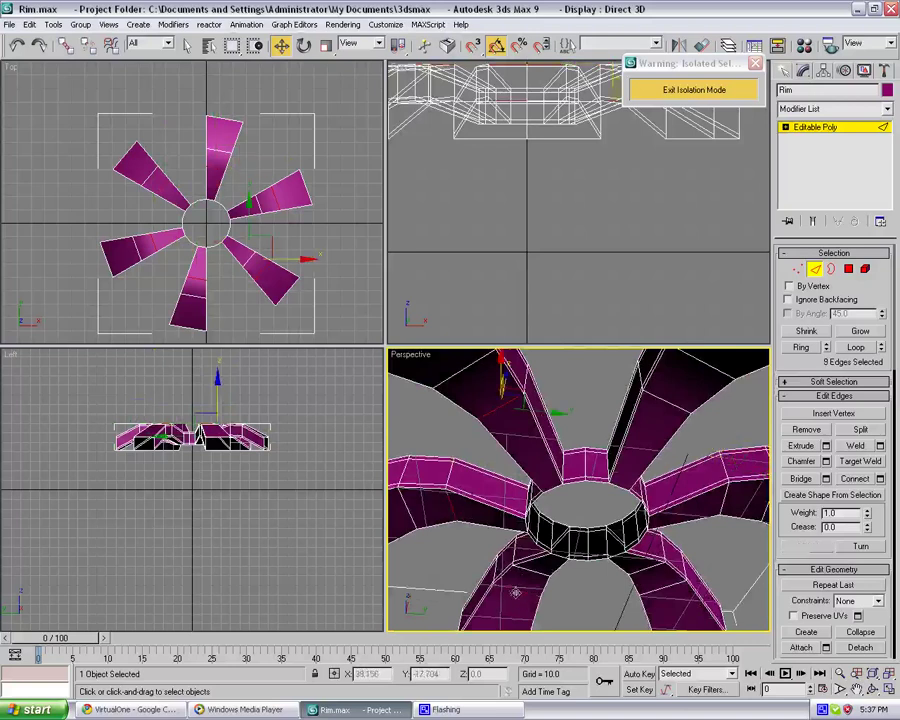
pyautogui.keyDown('ctrl'); pyautogui.click(664, 590); pyautogui.keyUp('ctrl')
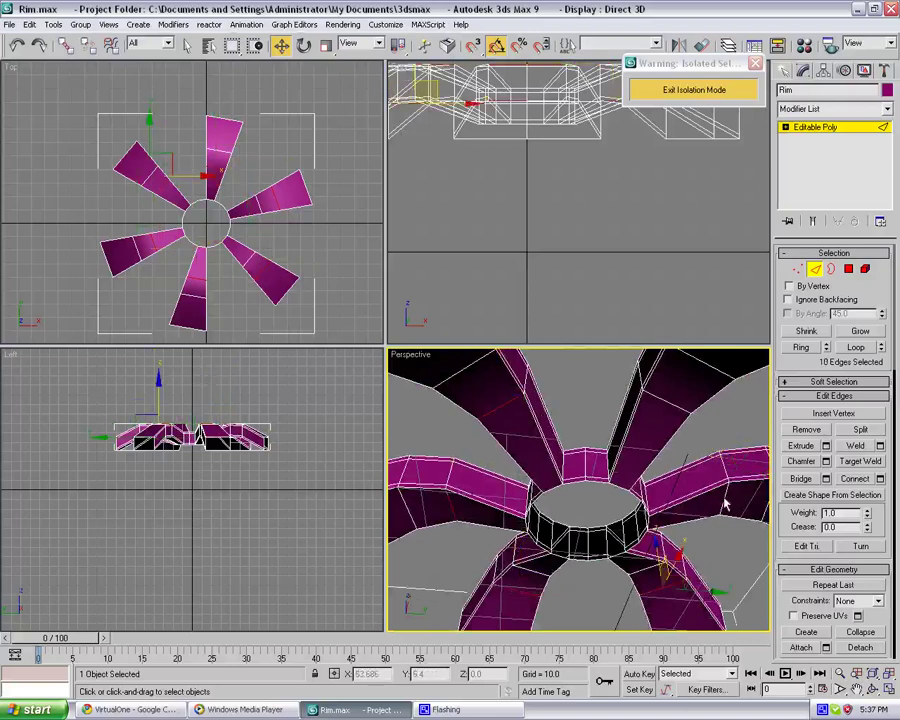
pyautogui.keyDown('ctrl'); pyautogui.click(679, 411); pyautogui.keyUp('ctrl')
pyautogui.keyDown('ctrl'); pyautogui.click(676, 411); pyautogui.keyUp('ctrl')
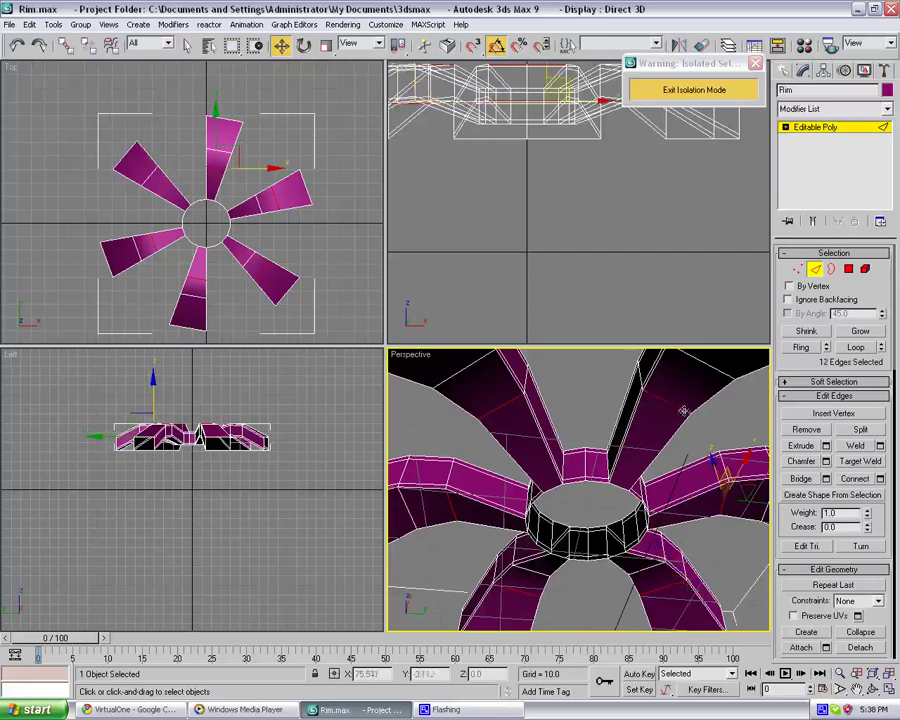
# Step: Extend the selected crosswise edges to rings and connect them with 2 segments, pinch 80 and slide 0
pyautogui.click(800, 347)
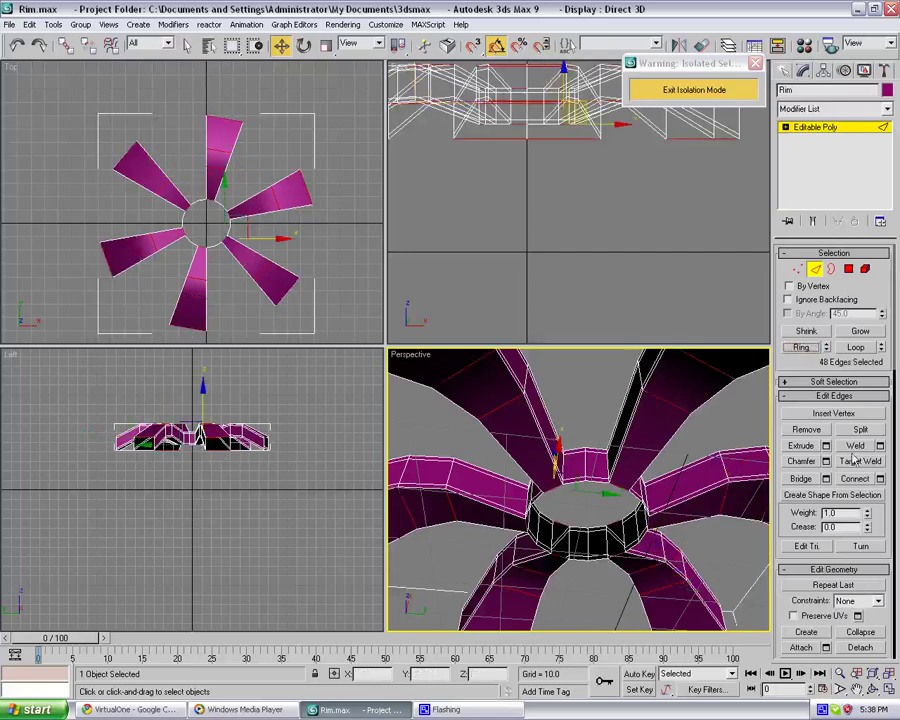
pyautogui.click(880, 478)
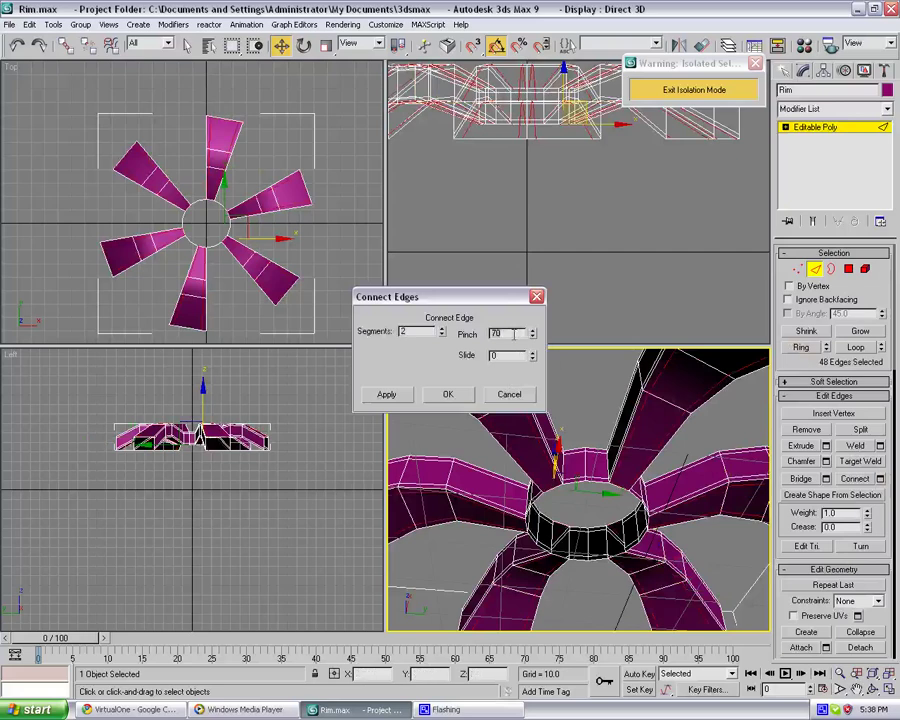
pyautogui.click(516, 354)
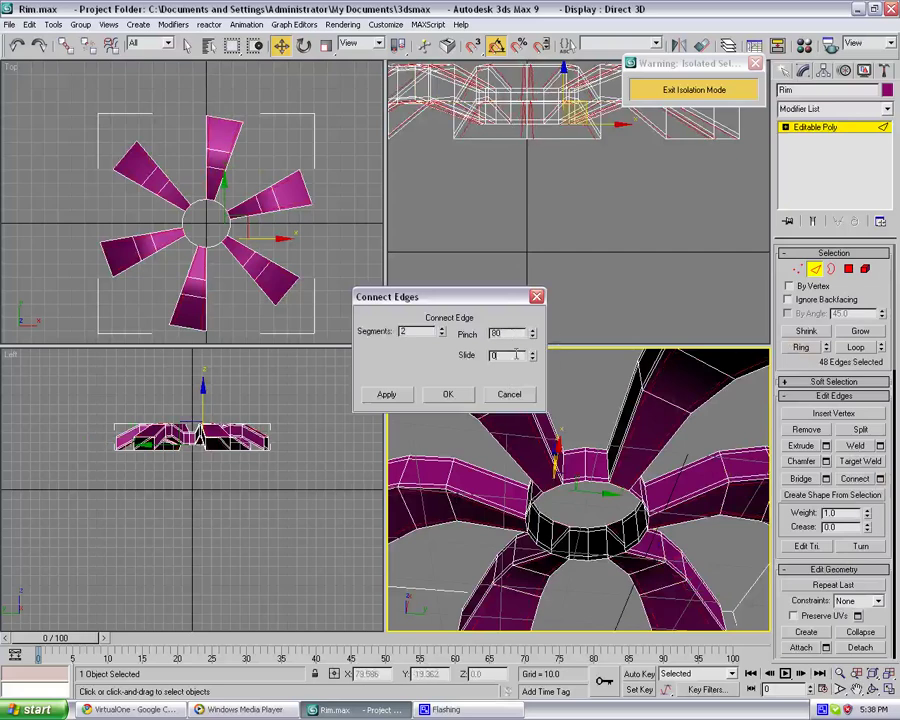
pyautogui.click(460, 398)
pyautogui.click(554, 386)
# Step: Add a TurboSmooth modifier to the rim and set its iterations to 2
pyautogui.keyDown('alt'); pyautogui.moveTo(554, 386); pyautogui.dragTo(558, 490, button='middle'); pyautogui.keyUp('alt')
pyautogui.scroll(-3, 558, 490)
pyautogui.keyDown('alt'); pyautogui.moveTo(498, 460); pyautogui.dragTo(604, 459, button='middle'); pyautogui.keyUp('alt')
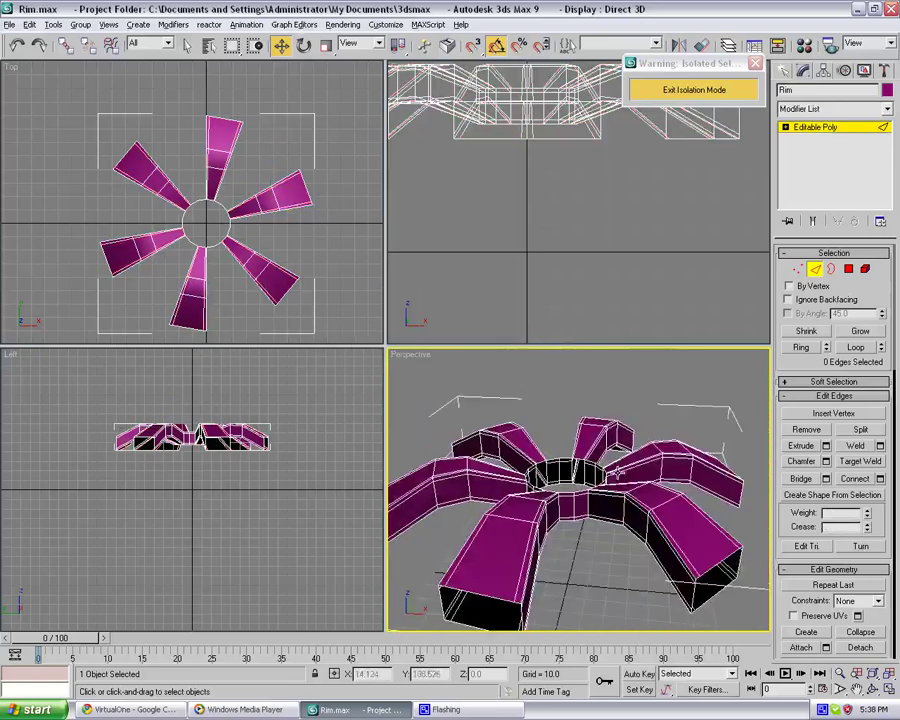
pyautogui.keyDown('alt'); pyautogui.moveTo(841, 199); pyautogui.dragTo(868, 158, button='middle'); pyautogui.keyUp('alt')
pyautogui.click(886, 109)
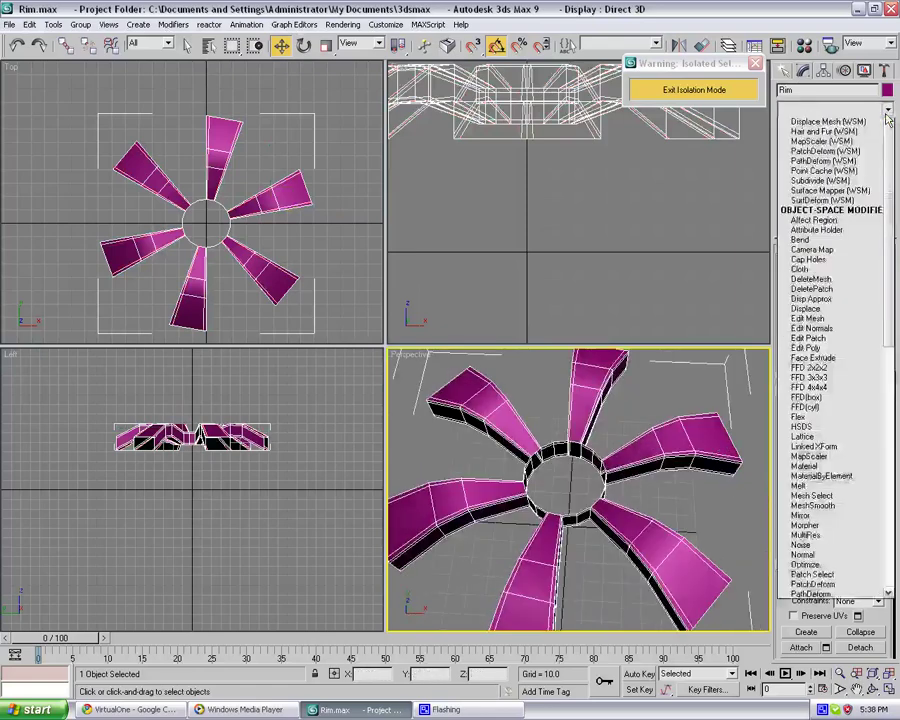
pyautogui.scroll(-10, 897, 425)
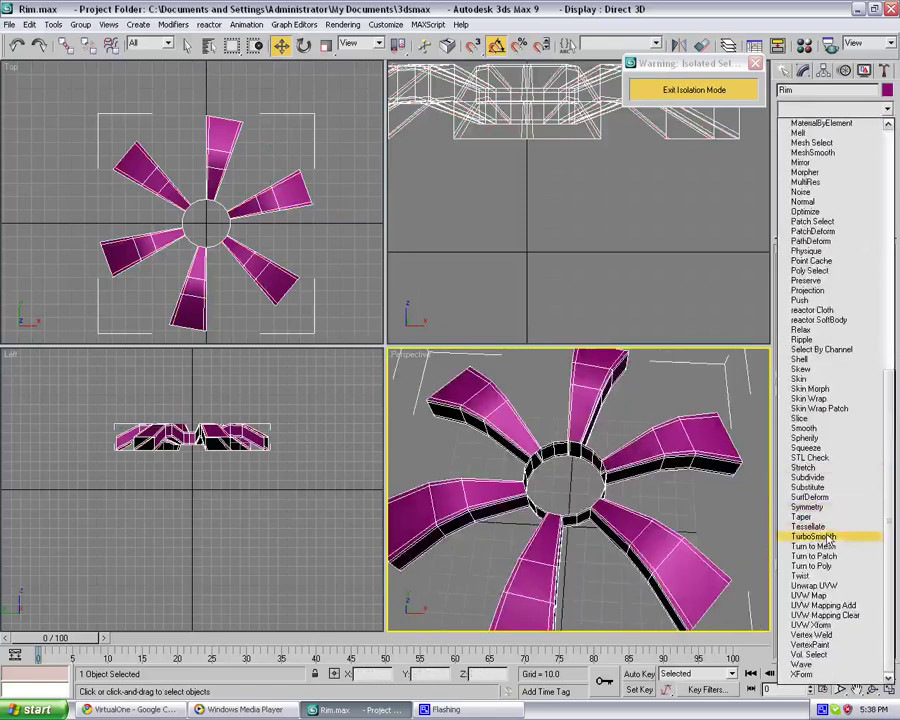
pyautogui.click(801, 537)
pyautogui.click(753, 512)
pyautogui.keyDown('alt'); pyautogui.moveTo(753, 512); pyautogui.dragTo(703, 481, button='middle'); pyautogui.keyUp('alt')
pyautogui.scroll(3, 681, 498)
pyautogui.click(717, 438)
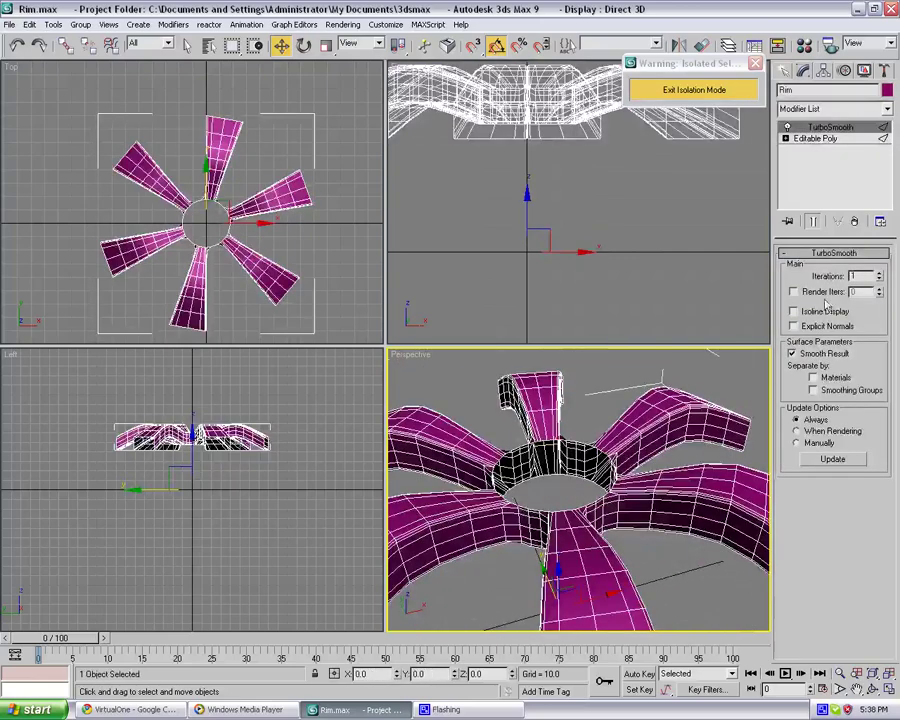
pyautogui.click(879, 274)
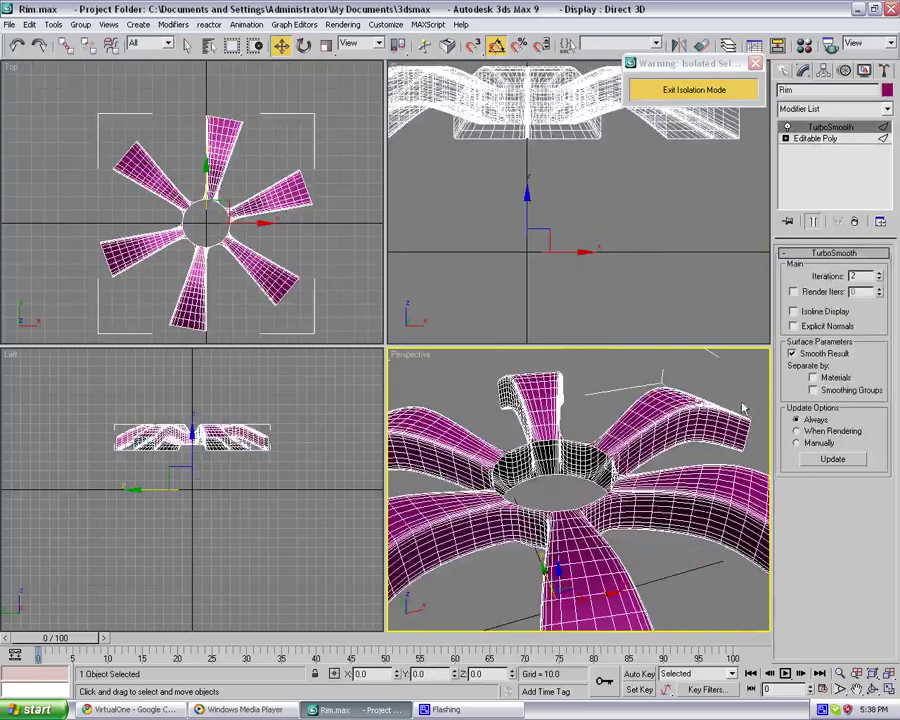
# Step: Inspect the smoothed spokes, switch off the TurboSmooth effect and return to the rim's Editable Poly level
pyautogui.click(686, 464)
pyautogui.keyDown('alt'); pyautogui.moveTo(564, 461); pyautogui.dragTo(621, 489, button='middle'); pyautogui.keyUp('alt')
pyautogui.click(663, 434)
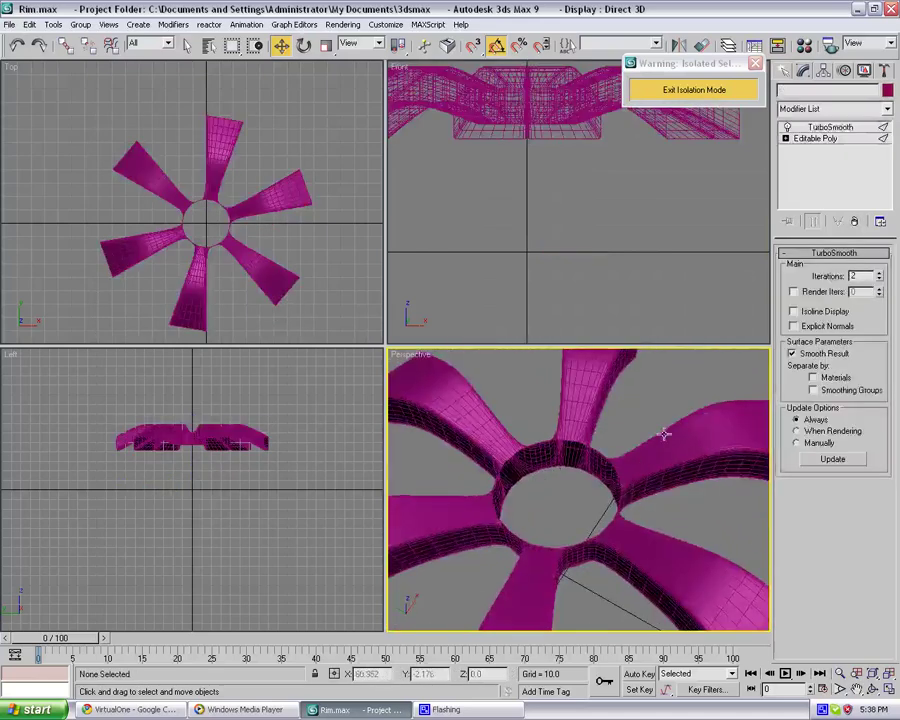
pyautogui.click(786, 128)
pyautogui.click(655, 420)
pyautogui.keyDown('alt'); pyautogui.moveTo(655, 420); pyautogui.dragTo(632, 481, button='middle'); pyautogui.keyUp('alt')
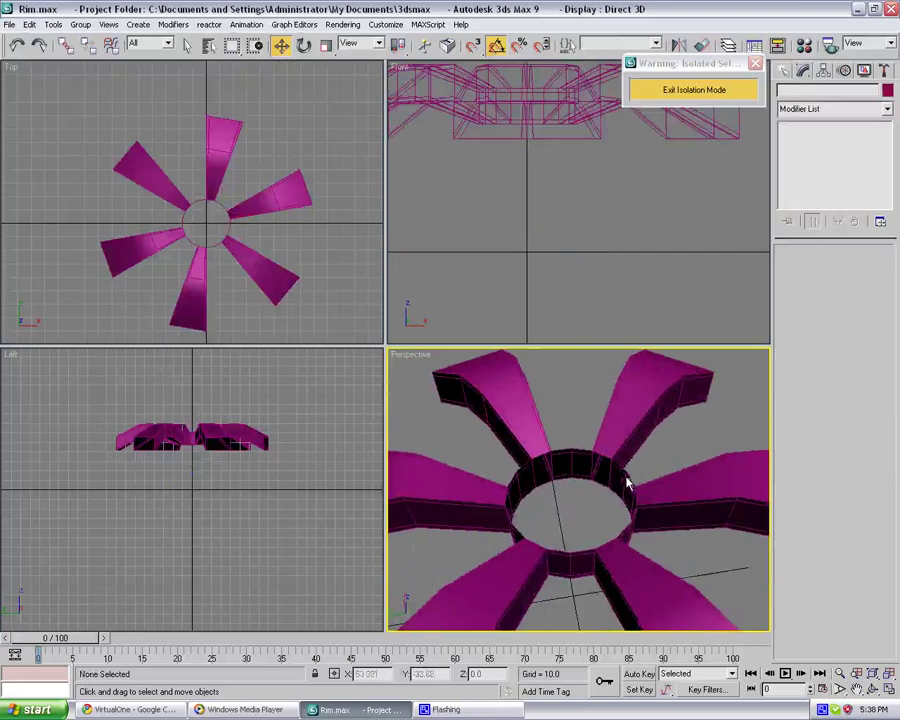
pyautogui.click(628, 484)
pyautogui.click(816, 138)
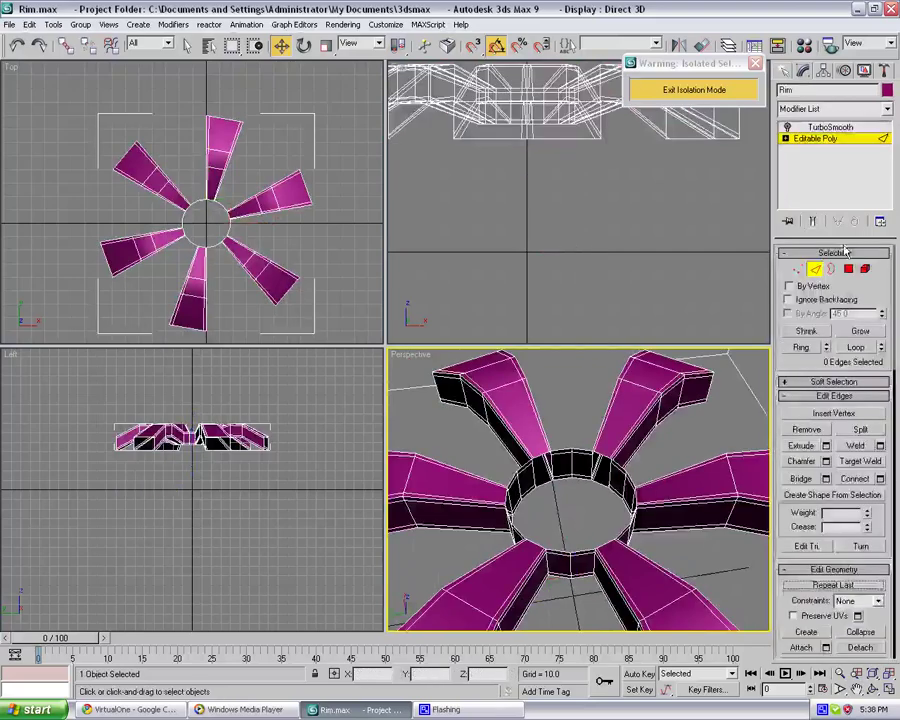
# Step: Select the open border on top of the hub and raise it slightly to Z 61.692
pyautogui.click(829, 269)
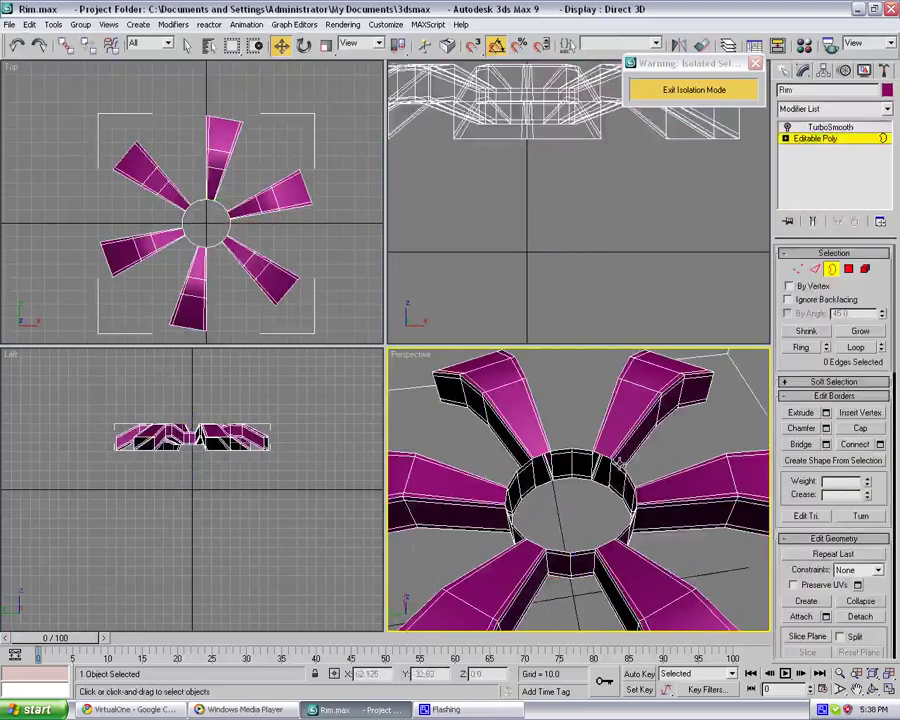
pyautogui.click(624, 463)
pyautogui.keyDown('alt'); pyautogui.moveTo(652, 494); pyautogui.dragTo(629, 493, button='middle'); pyautogui.keyUp('alt')
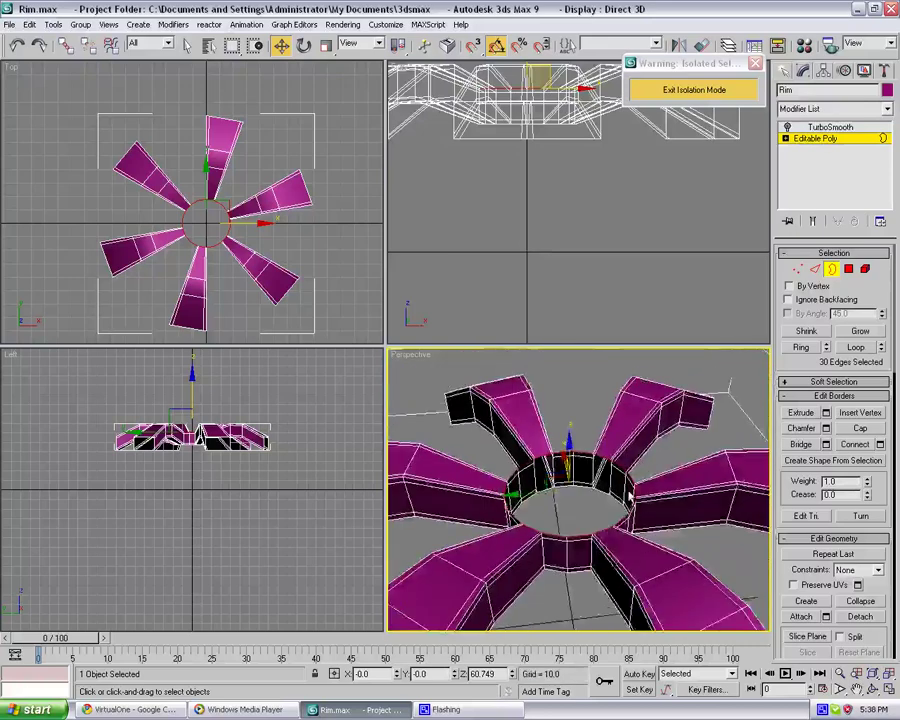
pyautogui.scroll(5, 639, 487)
pyautogui.scroll(-1, 641, 485)
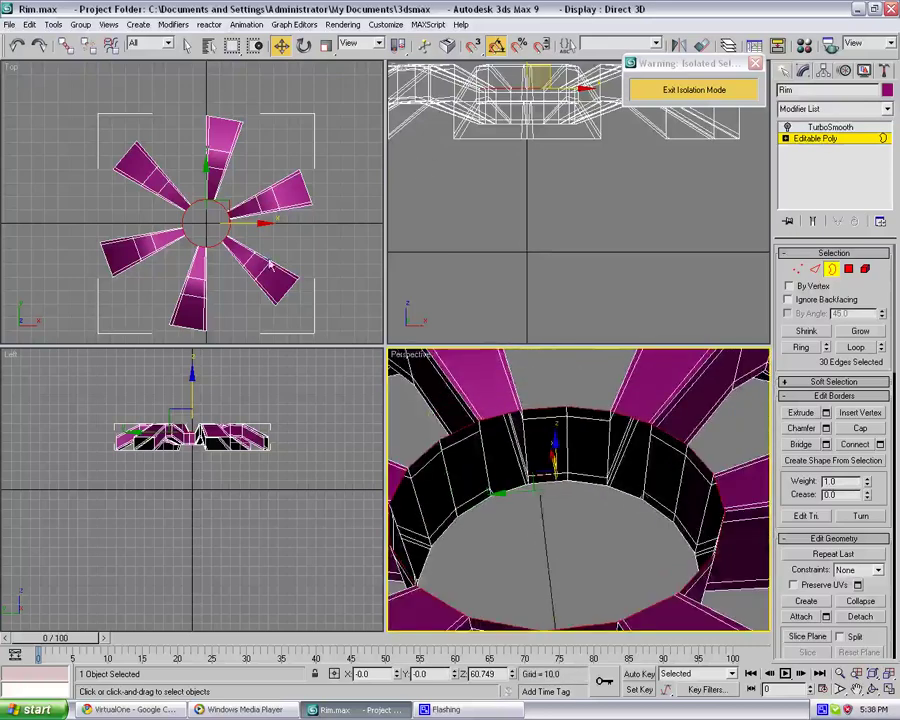
pyautogui.scroll(10, 225, 466)
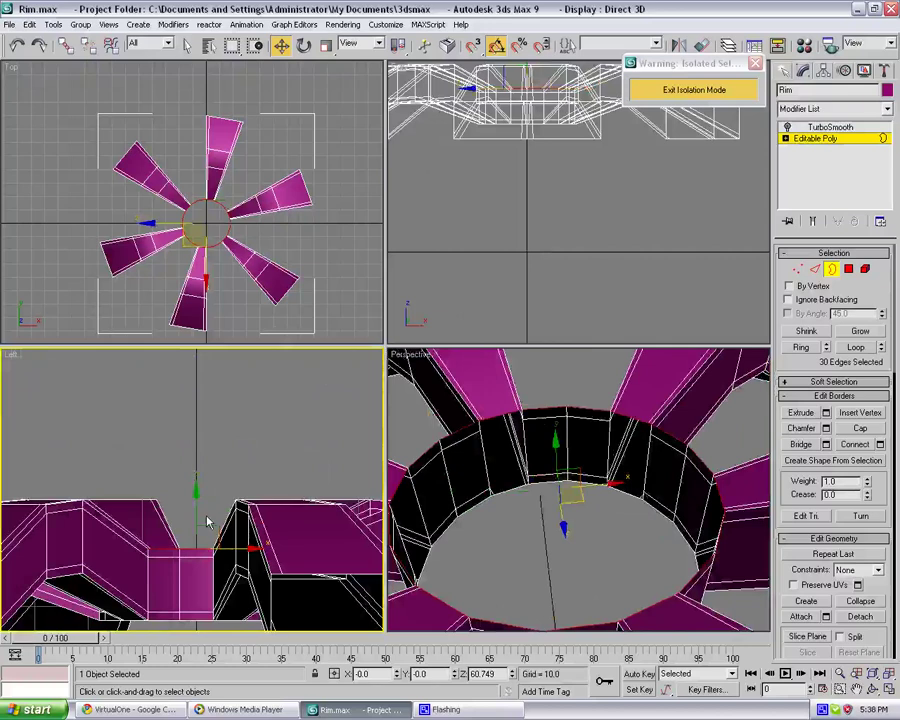
pyautogui.moveTo(196, 514); pyautogui.dragTo(193, 509)
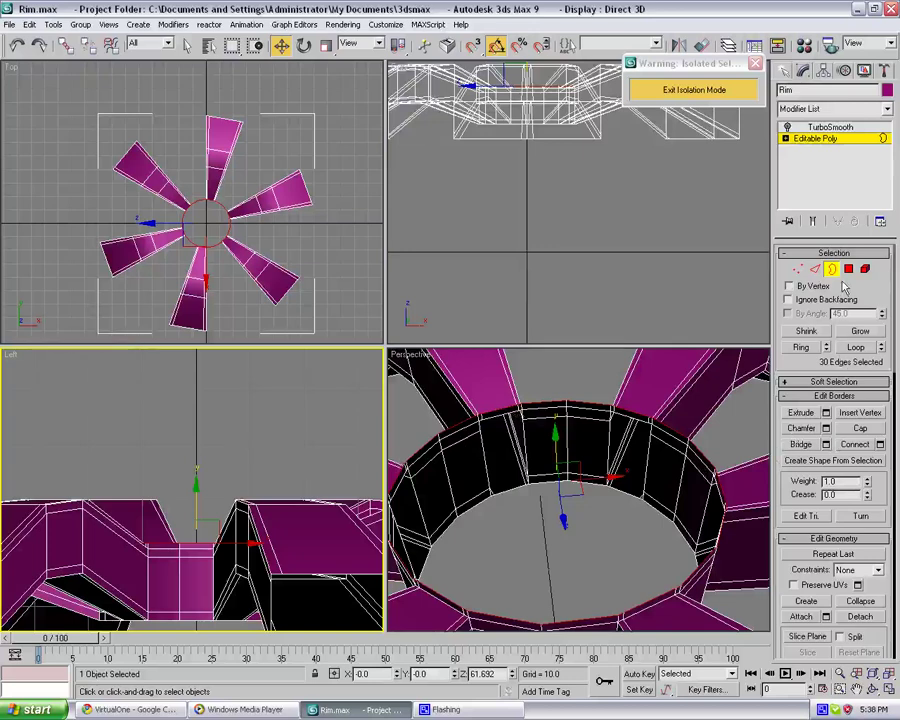
# Step: Cap the raised border on top of the hub and select the new cap polygon
pyautogui.click(859, 428)
pyautogui.click(725, 442)
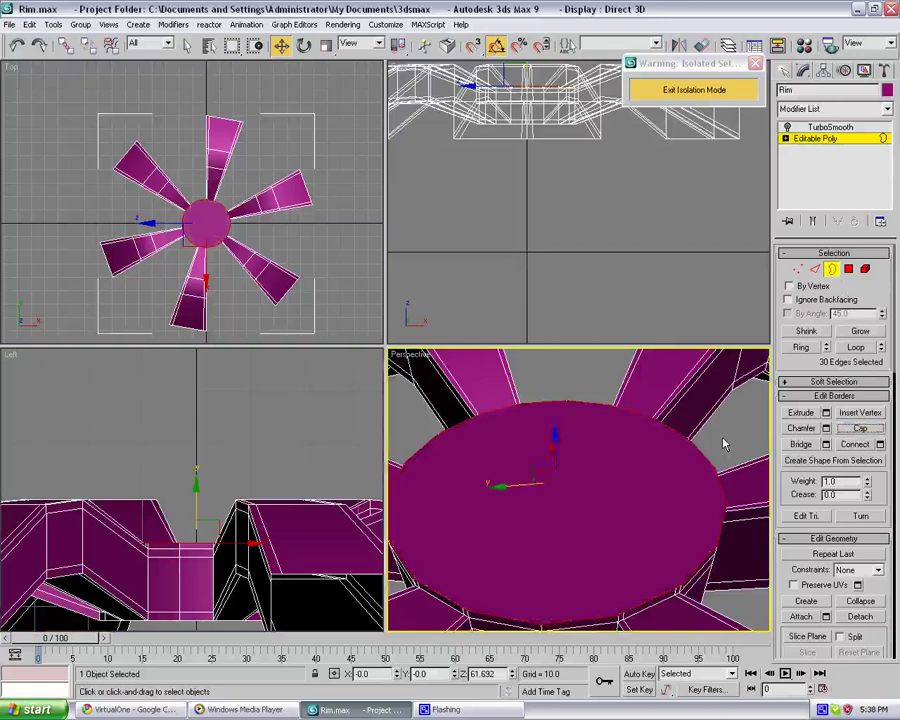
pyautogui.keyDown('alt'); pyautogui.moveTo(730, 474); pyautogui.dragTo(745, 458, button='middle'); pyautogui.keyUp('alt')
pyautogui.click(797, 269)
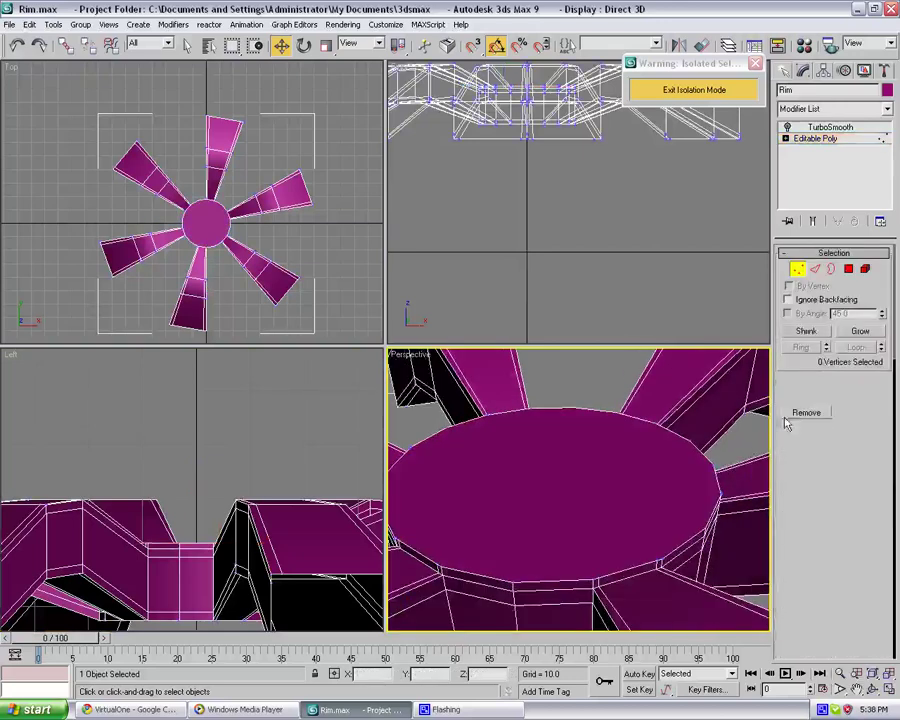
pyautogui.click(815, 270)
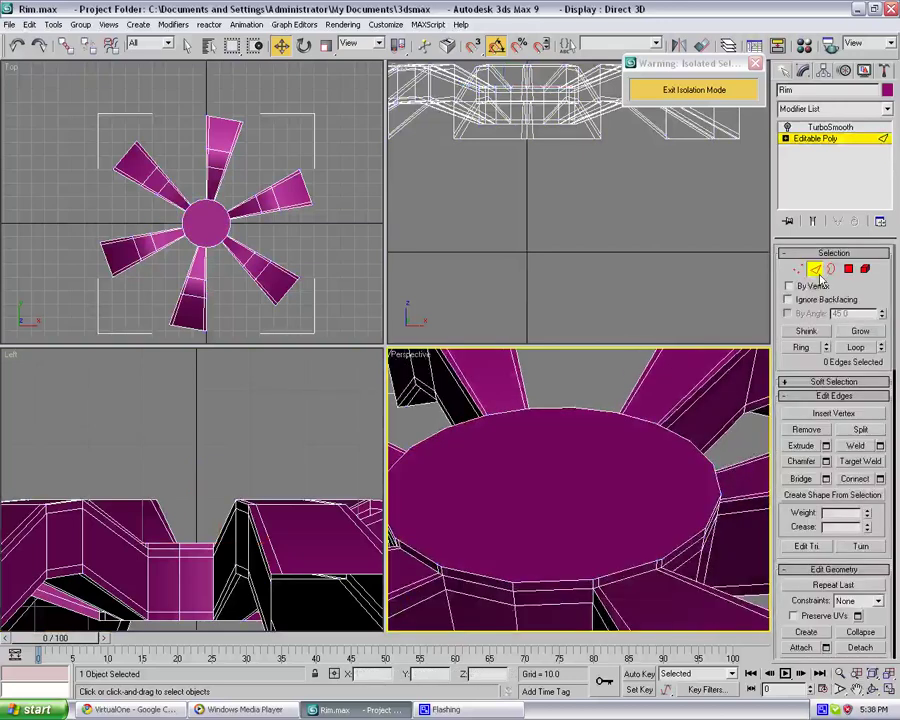
pyautogui.click(540, 580)
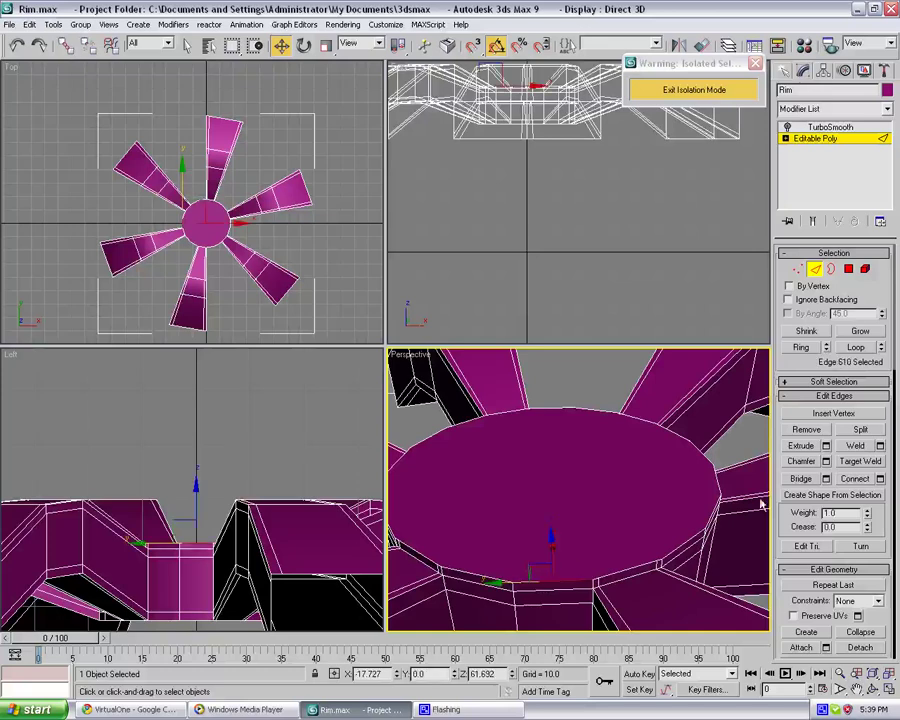
pyautogui.click(855, 347)
pyautogui.click(848, 268)
pyautogui.click(581, 488)
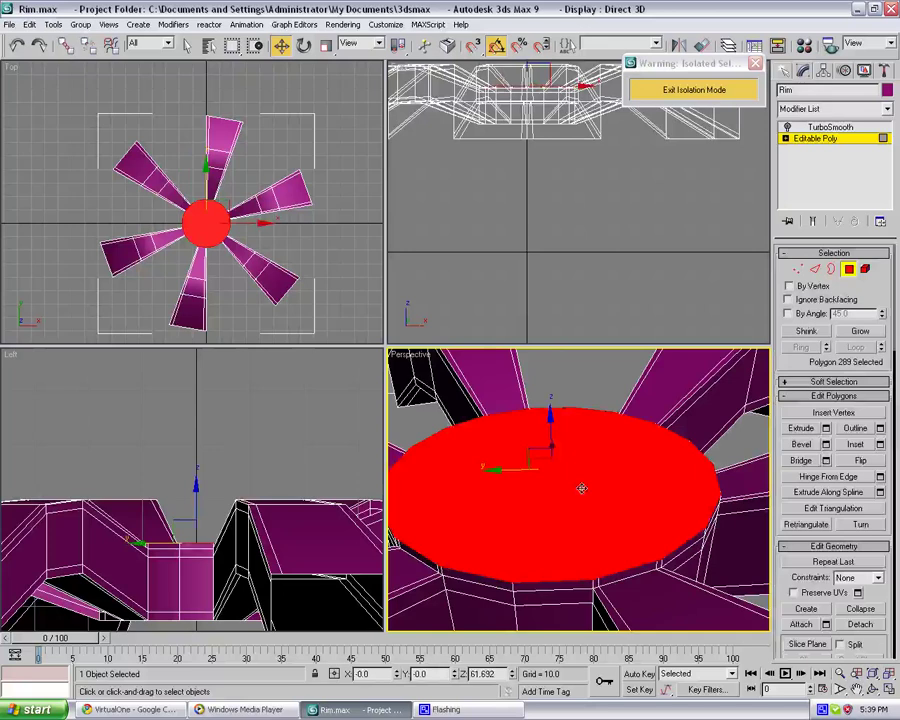
# Step: Try an inset on the hub's cap polygon, cancel it and delete the cap
pyautogui.click(880, 444)
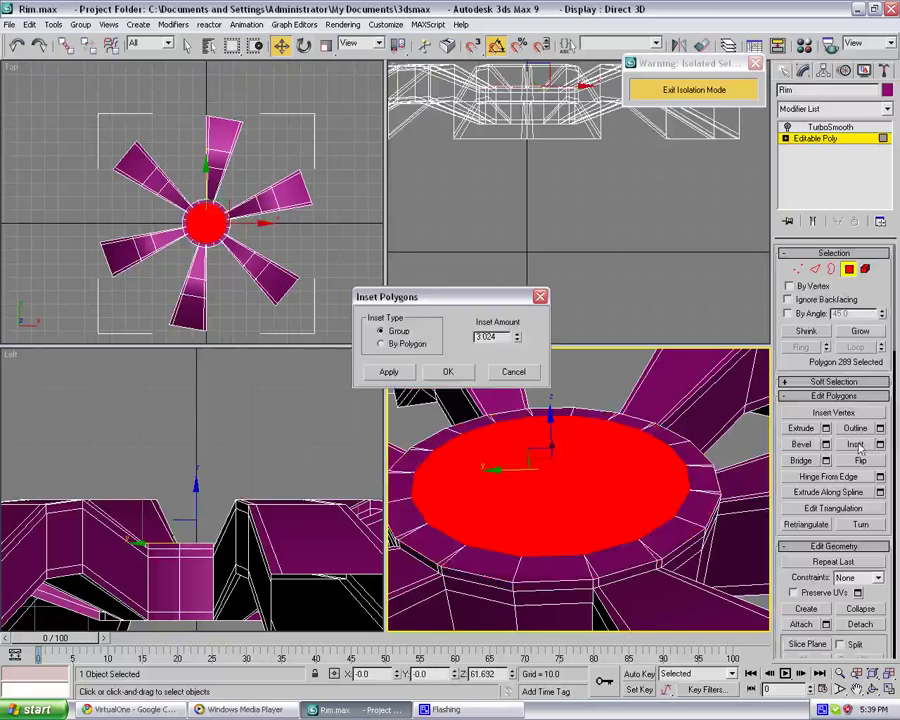
pyautogui.click(520, 373)
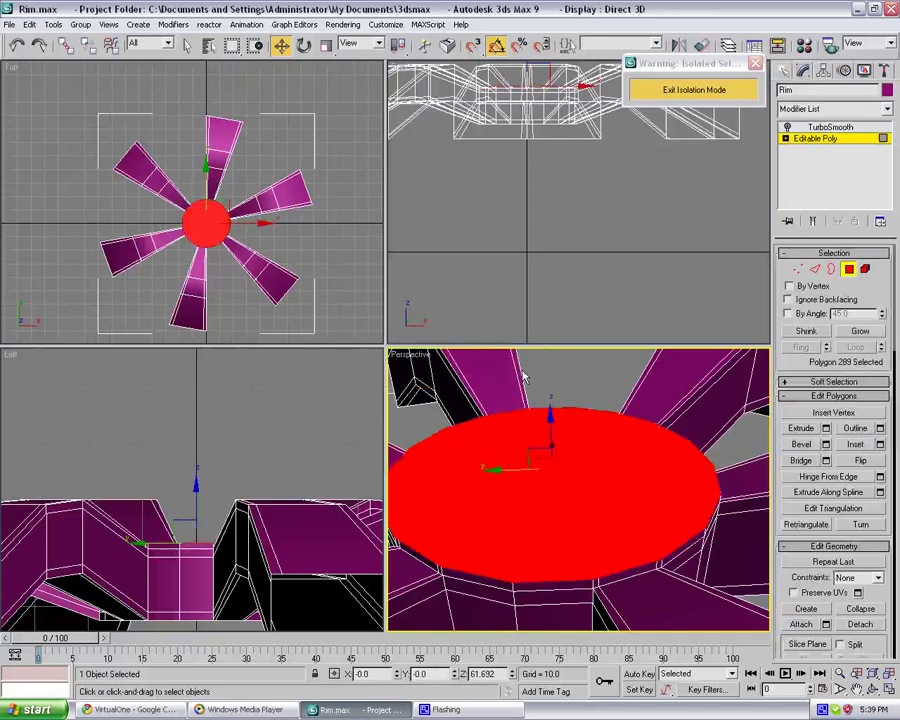
pyautogui.click(526, 375)
pyautogui.click(607, 462)
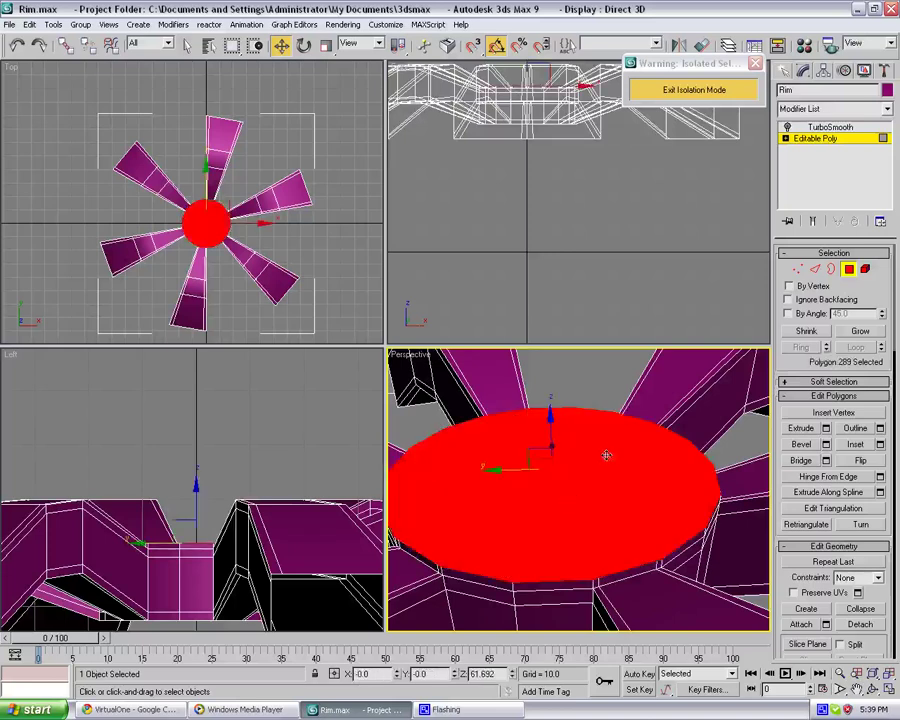
pyautogui.press('Delete')
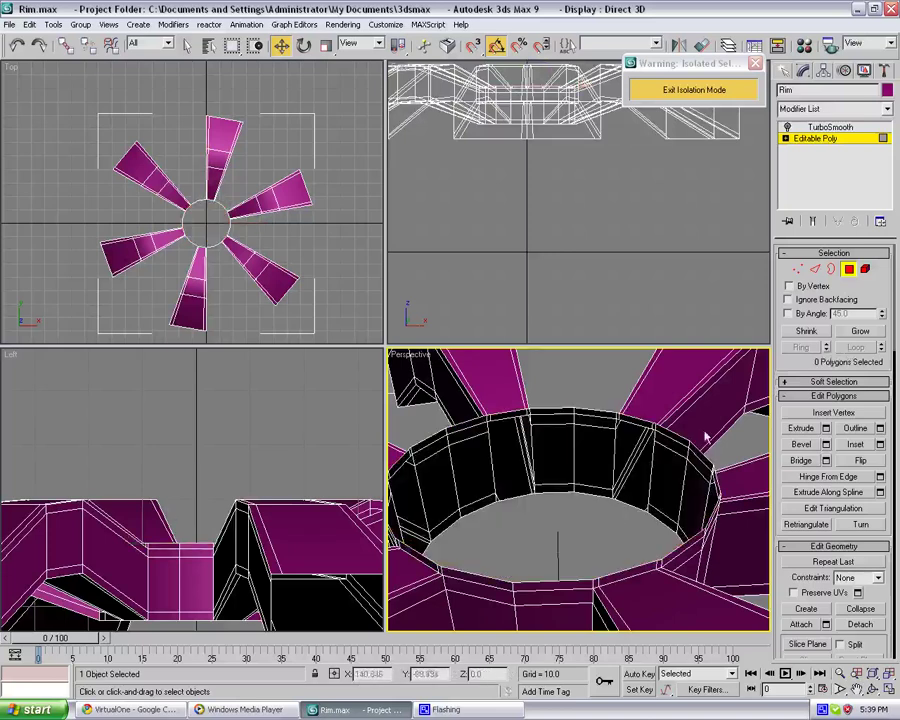
# Step: Select the hub's top open border and undo its last height change
pyautogui.click(831, 269)
pyautogui.click(577, 558)
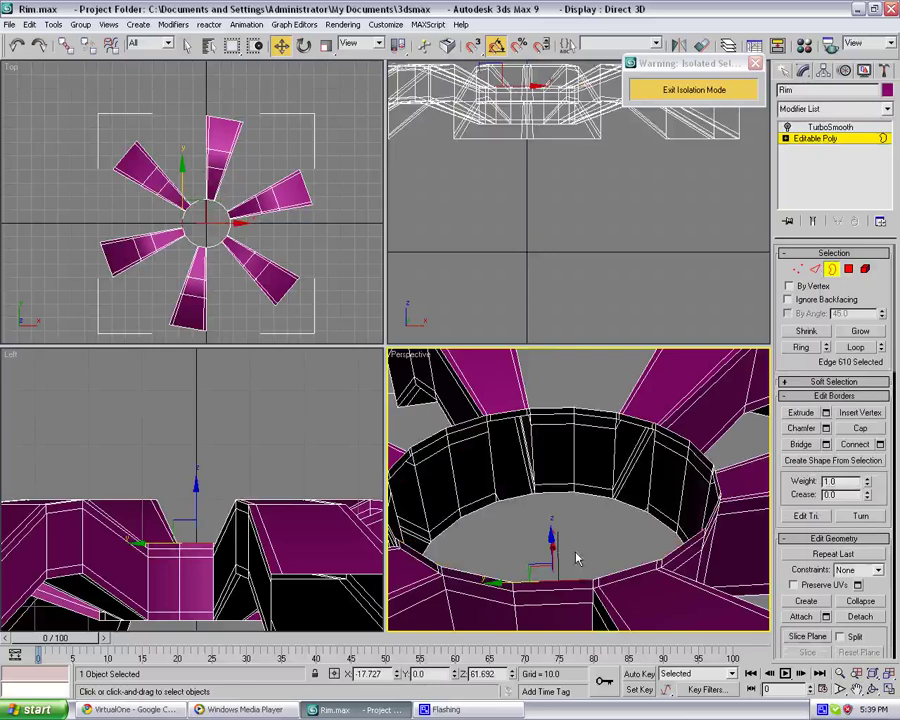
pyautogui.click(580, 585)
pyautogui.click(548, 560)
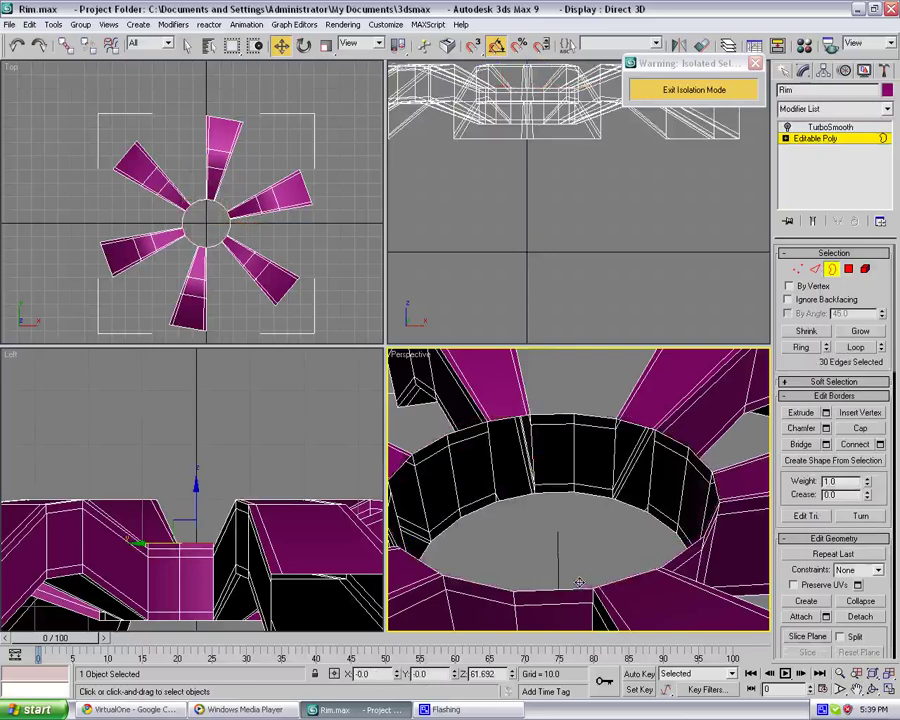
pyautogui.moveTo(545, 577); pyautogui.dragTo(617, 502, button='middle')
pyautogui.scroll(3, 593, 548)
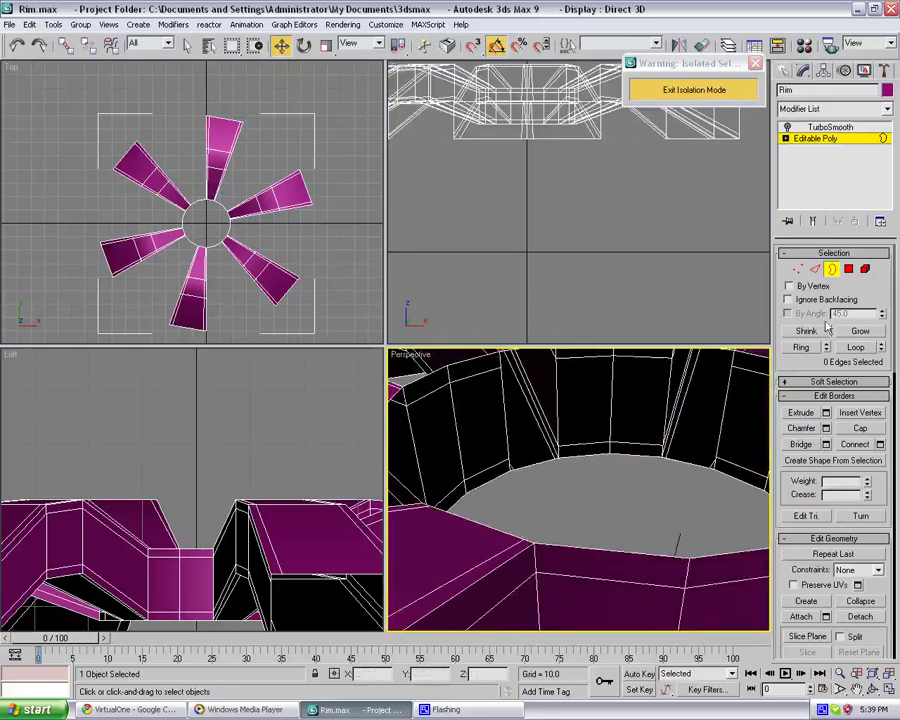
# Step: Select the open border on top of the hub at its original height and cap it
pyautogui.click(645, 551)
pyautogui.click(860, 429)
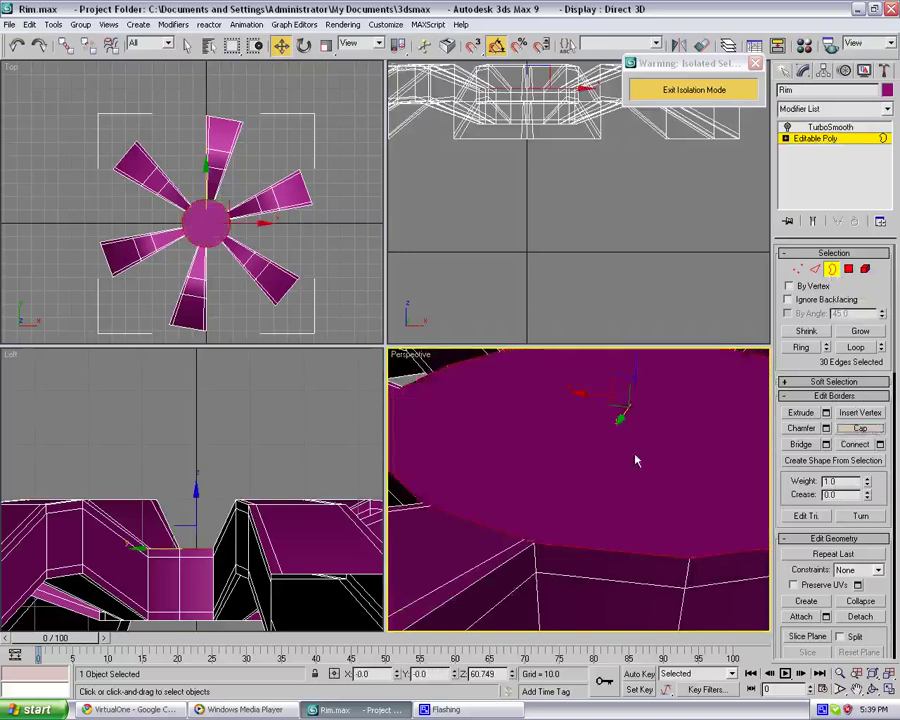
pyautogui.scroll(2, 623, 474)
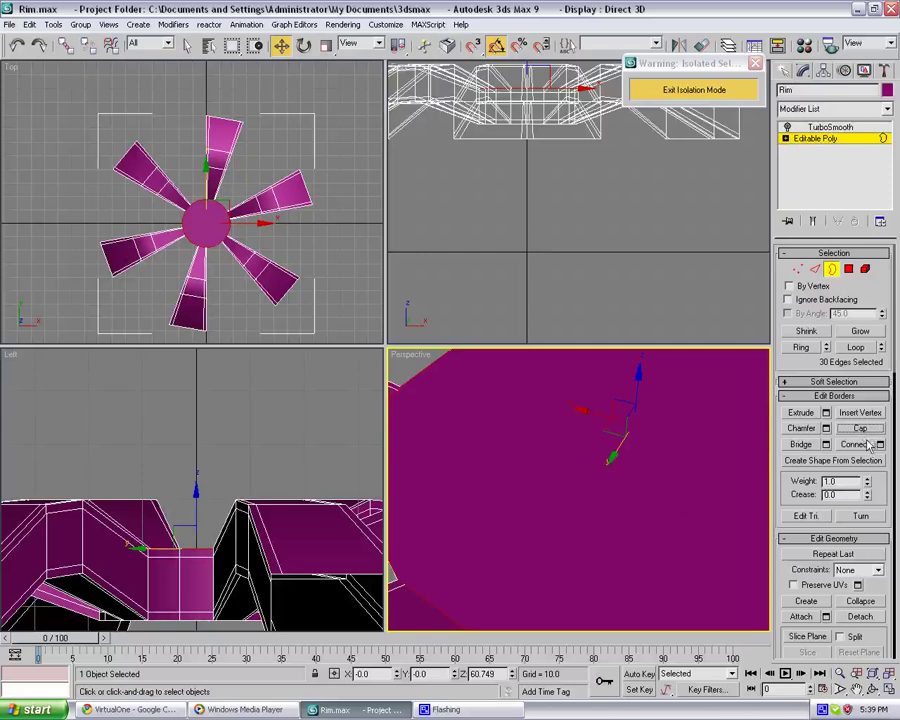
pyautogui.moveTo(581, 521); pyautogui.dragTo(586, 511, button='middle')
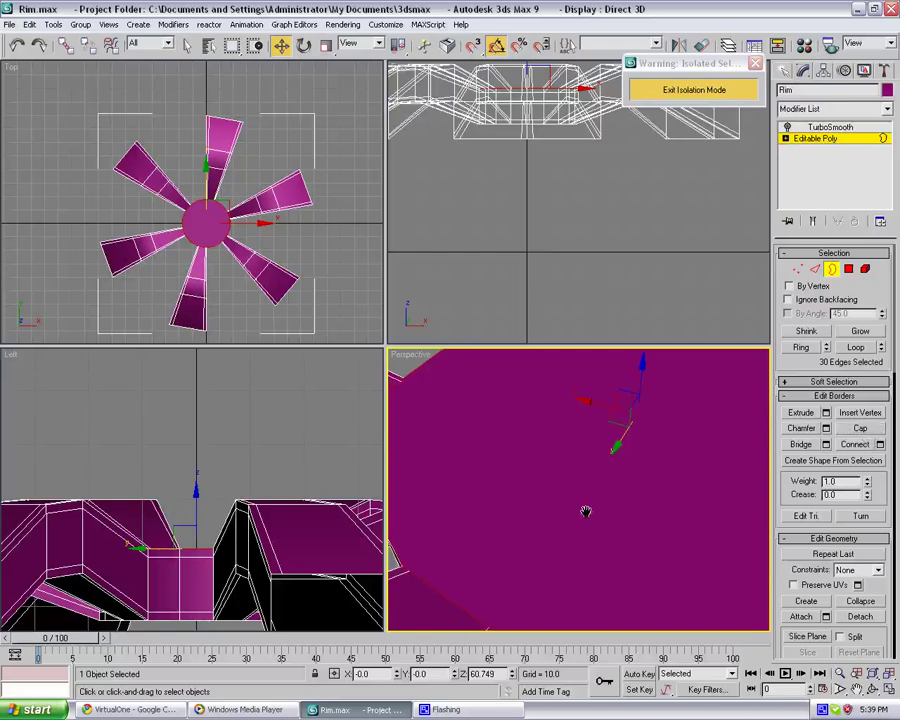
# Step: Inset the hub's cap polygon as a group by 0.968 and clear the polygon selection
pyautogui.click(848, 269)
pyautogui.scroll(-2, 707, 536)
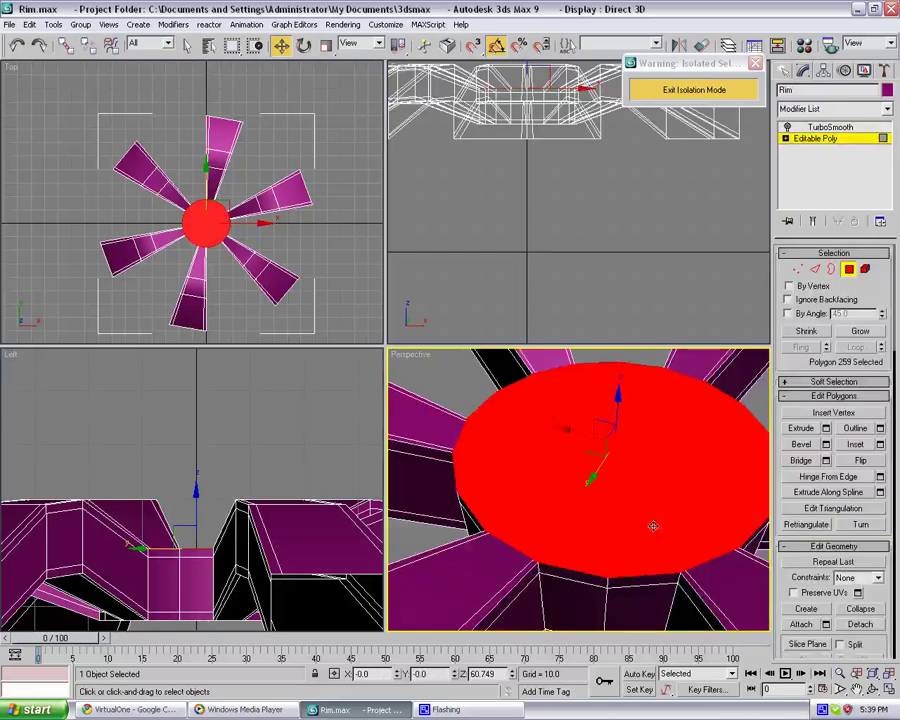
pyautogui.click(880, 445)
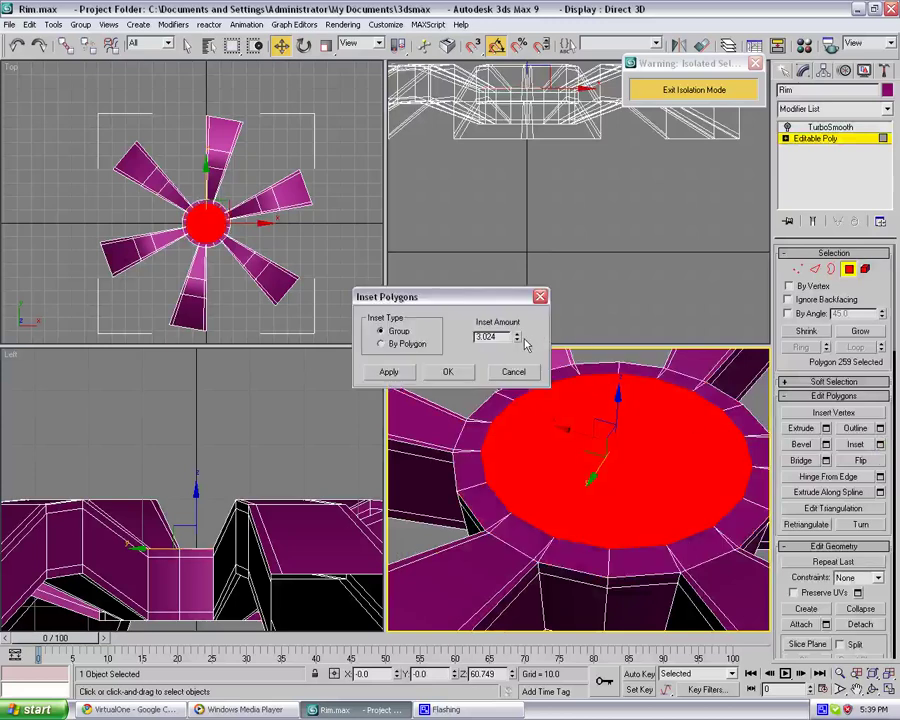
pyautogui.moveTo(516, 344); pyautogui.dragTo(516, 376)
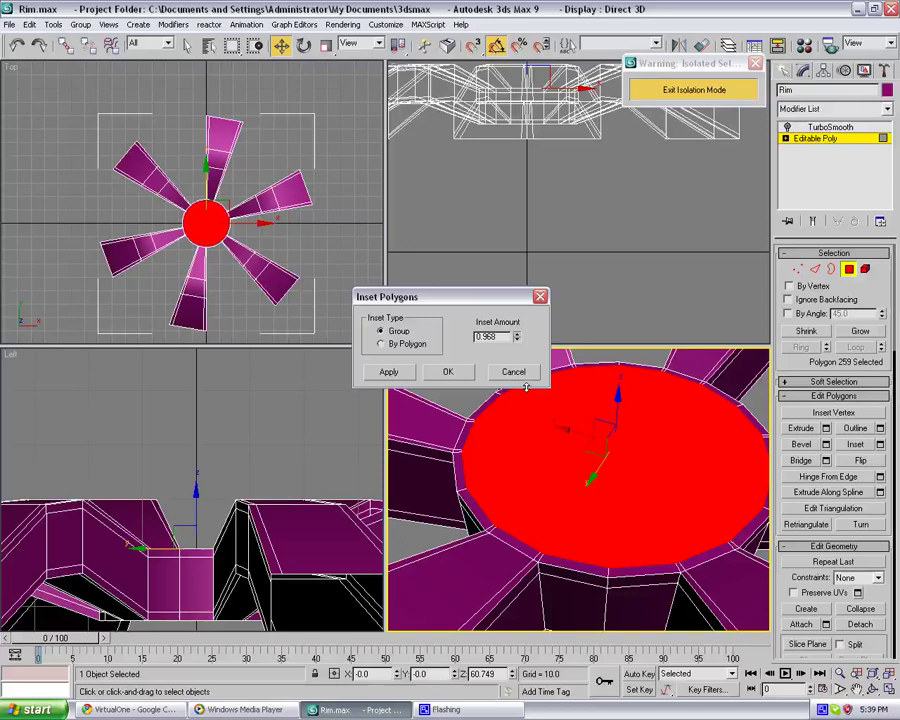
pyautogui.click(458, 373)
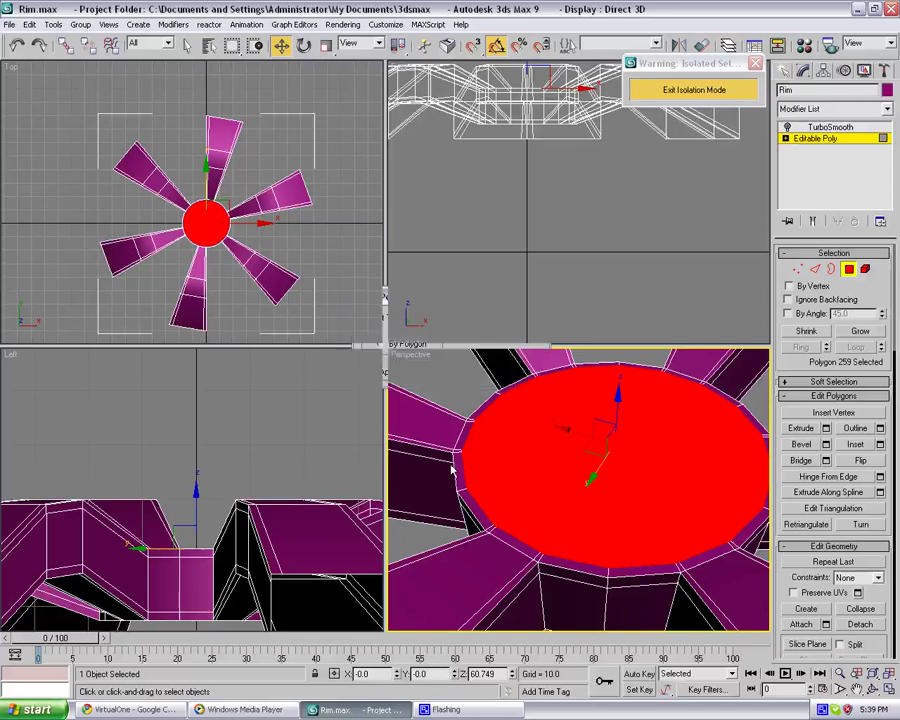
pyautogui.click(431, 533)
pyautogui.keyDown('alt'); pyautogui.moveTo(480, 472); pyautogui.dragTo(625, 501, button='middle'); pyautogui.keyUp('alt')
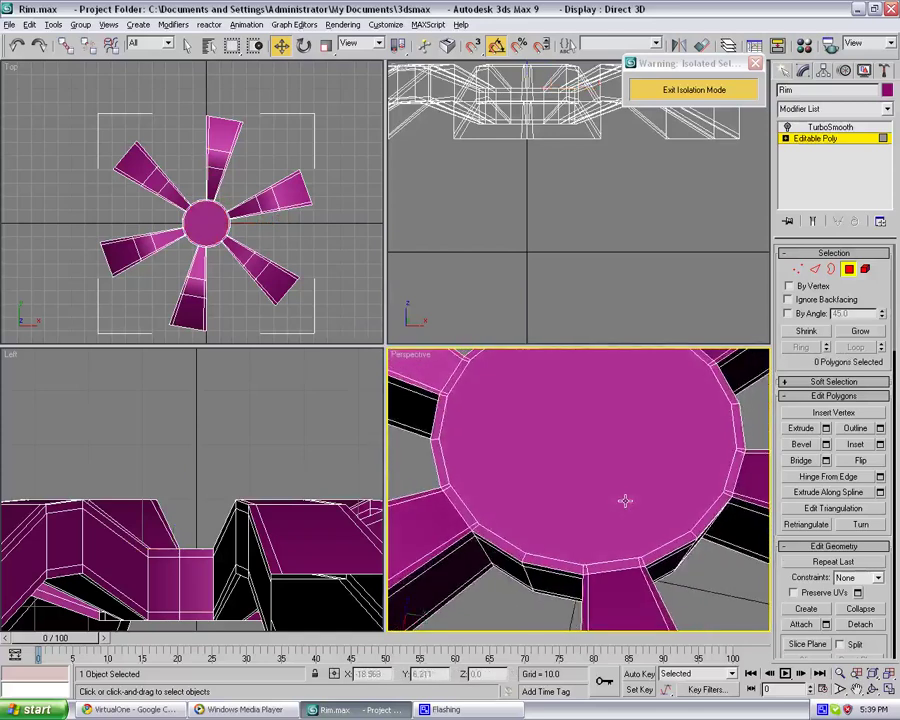
pyautogui.scroll(-5, 625, 501)
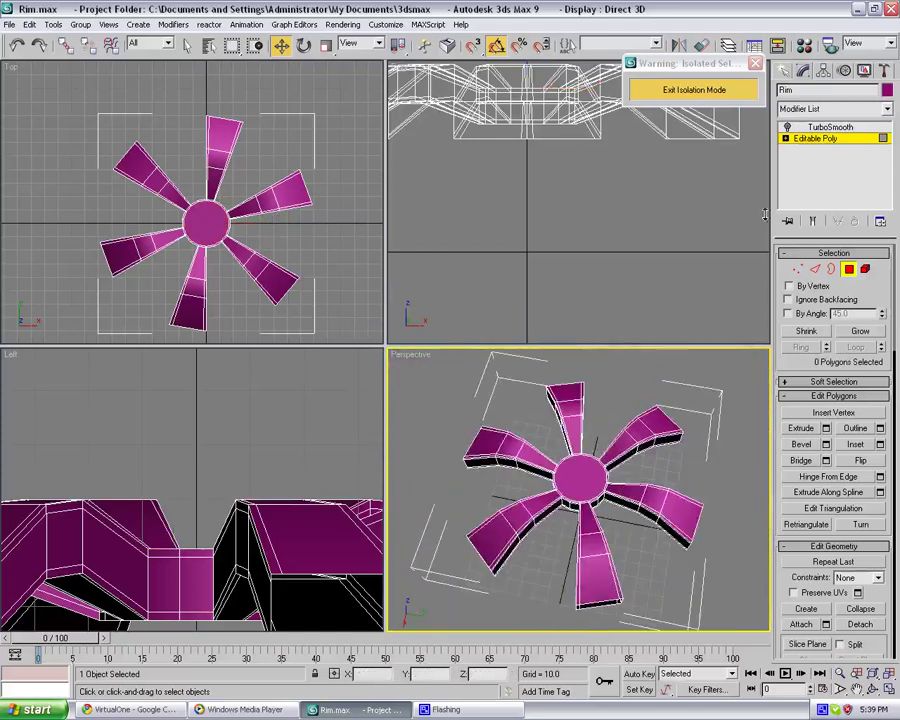
# Step: Select all vertices of the rim, weld them with a threshold of 0.5, and clear the selection
pyautogui.click(797, 269)
pyautogui.scroll(-4, 687, 418)
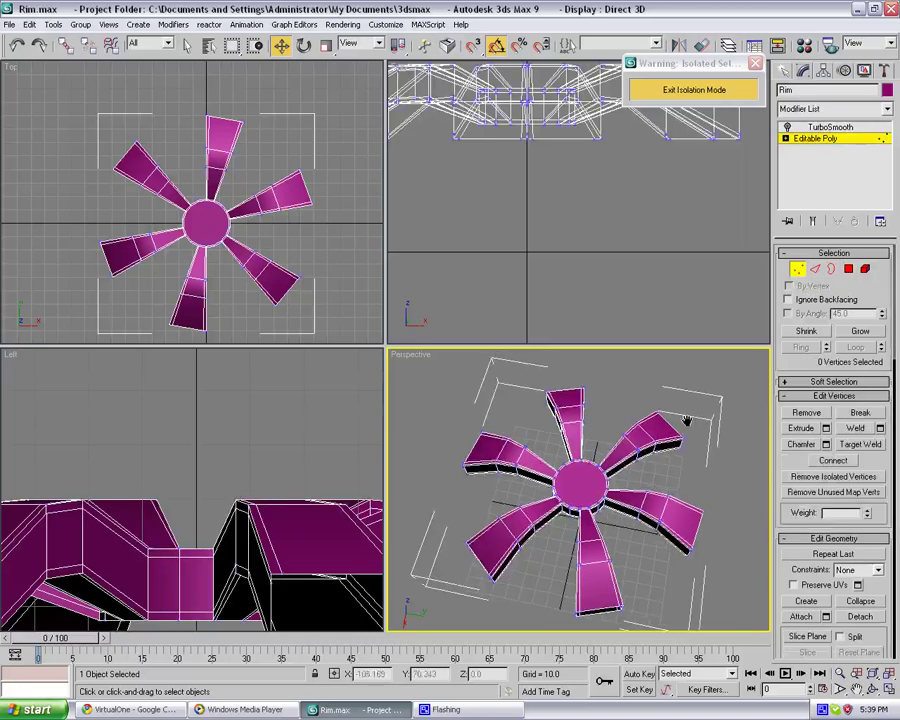
pyautogui.moveTo(445, 375); pyautogui.dragTo(705, 598)
pyautogui.scroll(6, 673, 546)
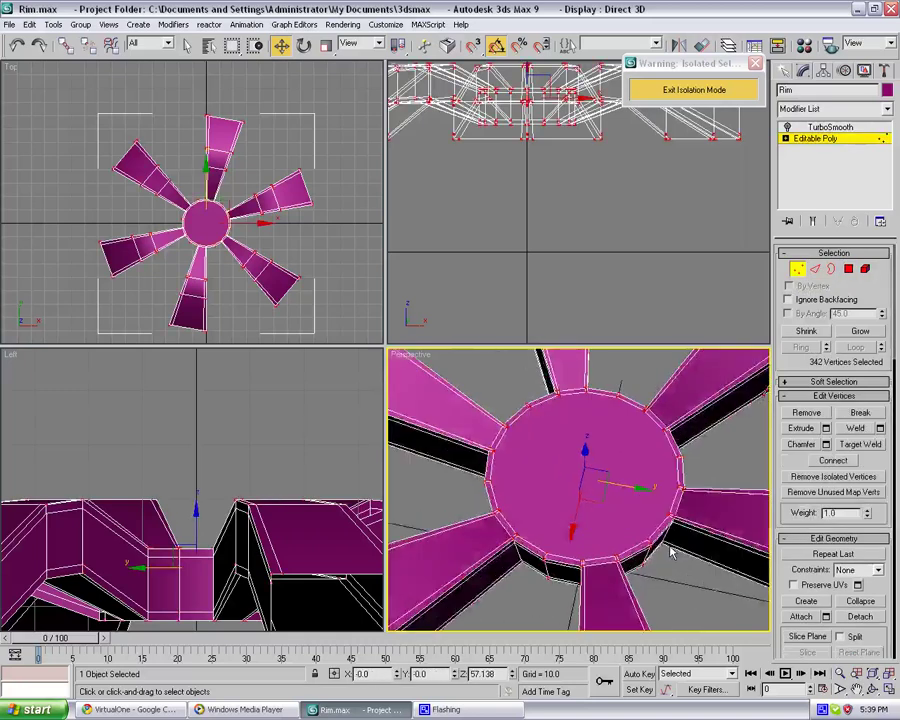
pyautogui.moveTo(616, 592); pyautogui.dragTo(570, 440, button='middle')
pyautogui.scroll(3, 557, 491)
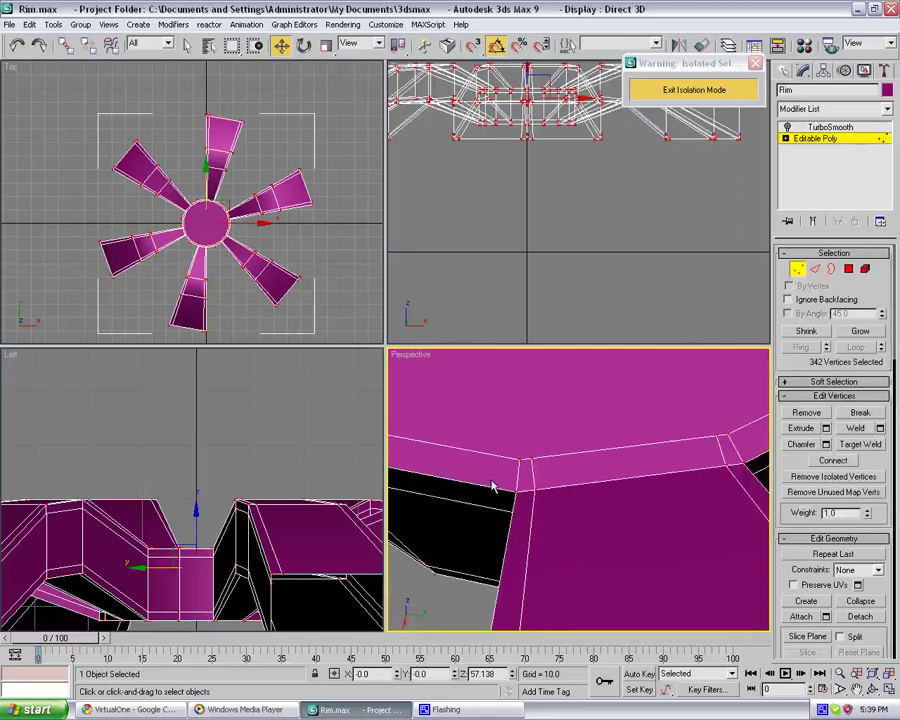
pyautogui.click(881, 428)
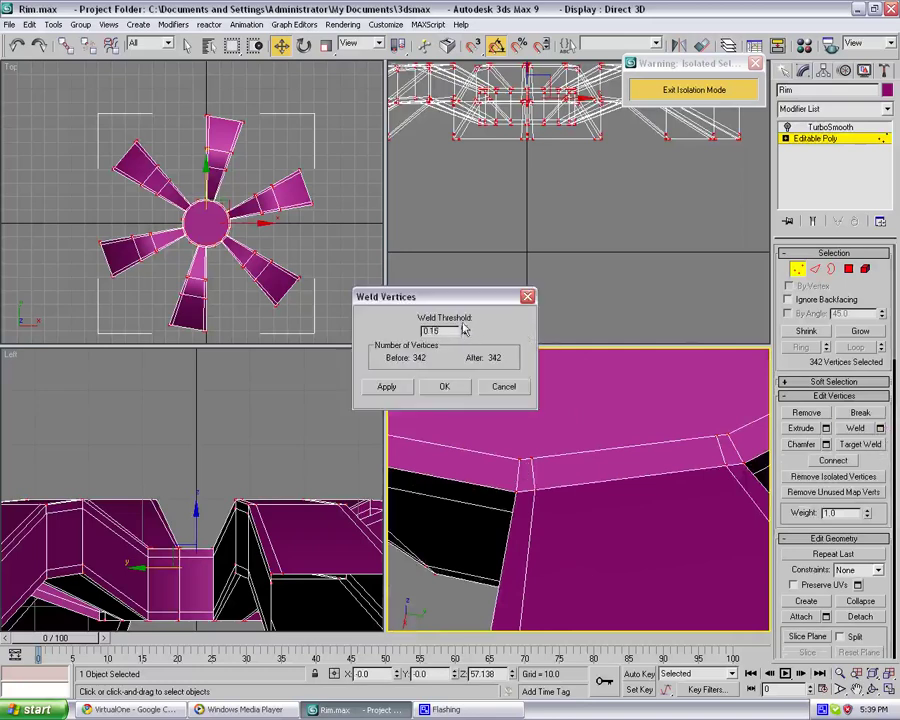
pyautogui.moveTo(463, 324); pyautogui.dragTo(458, 298)
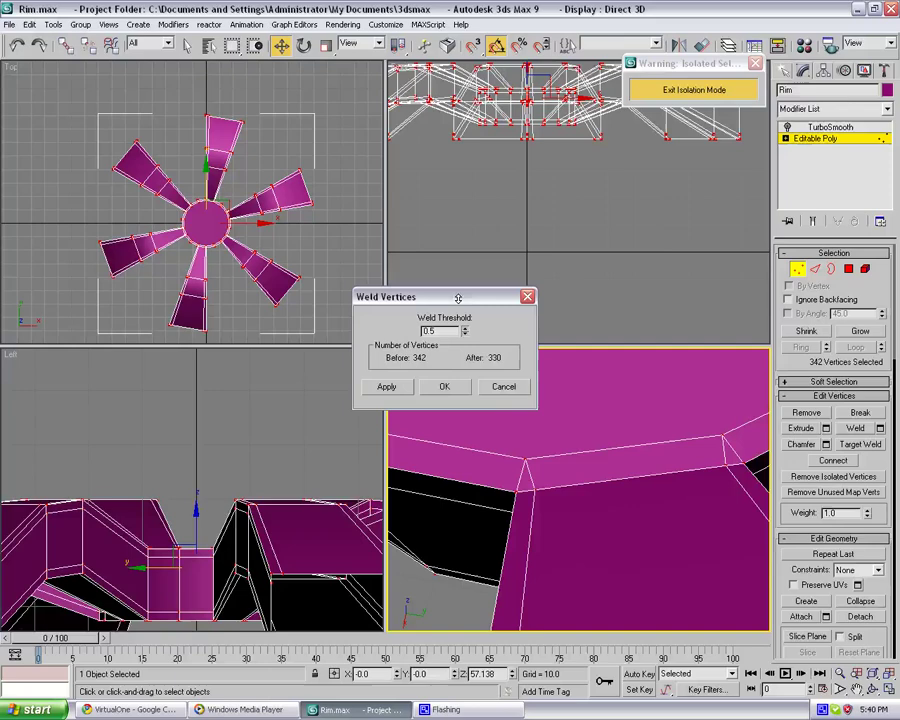
pyautogui.click(453, 389)
pyautogui.click(438, 605)
# Step: Examine the welded corners around the hub and the rim's smoothed shape at the TurboSmooth level
pyautogui.scroll(-6, 438, 605)
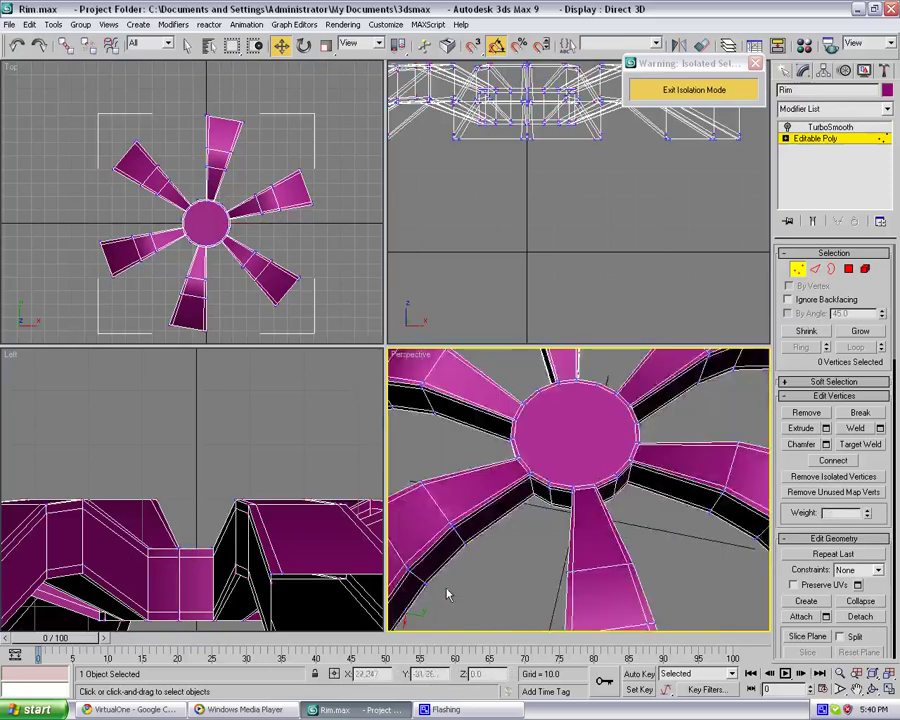
pyautogui.keyDown('alt'); pyautogui.moveTo(446, 590); pyautogui.dragTo(530, 587, button='middle'); pyautogui.keyUp('alt')
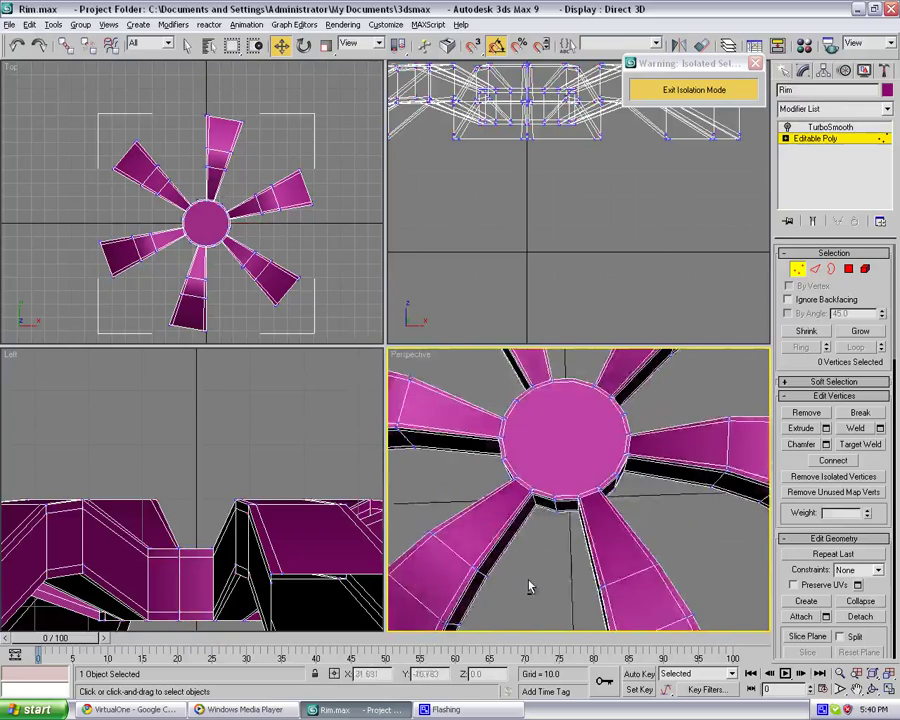
pyautogui.scroll(5, 540, 585)
pyautogui.scroll(-5, 537, 570)
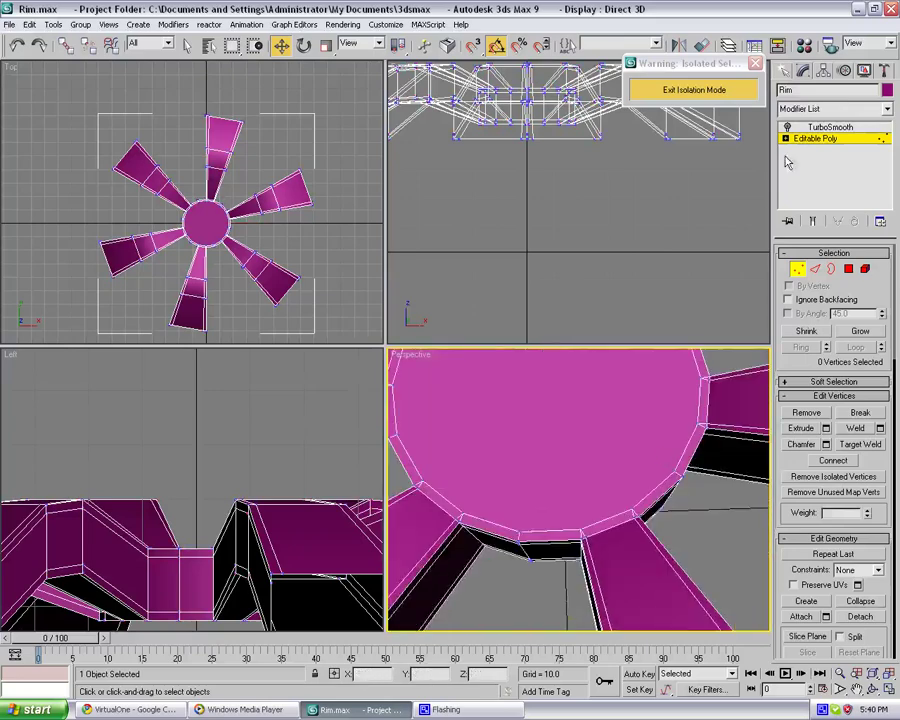
pyautogui.click(830, 127)
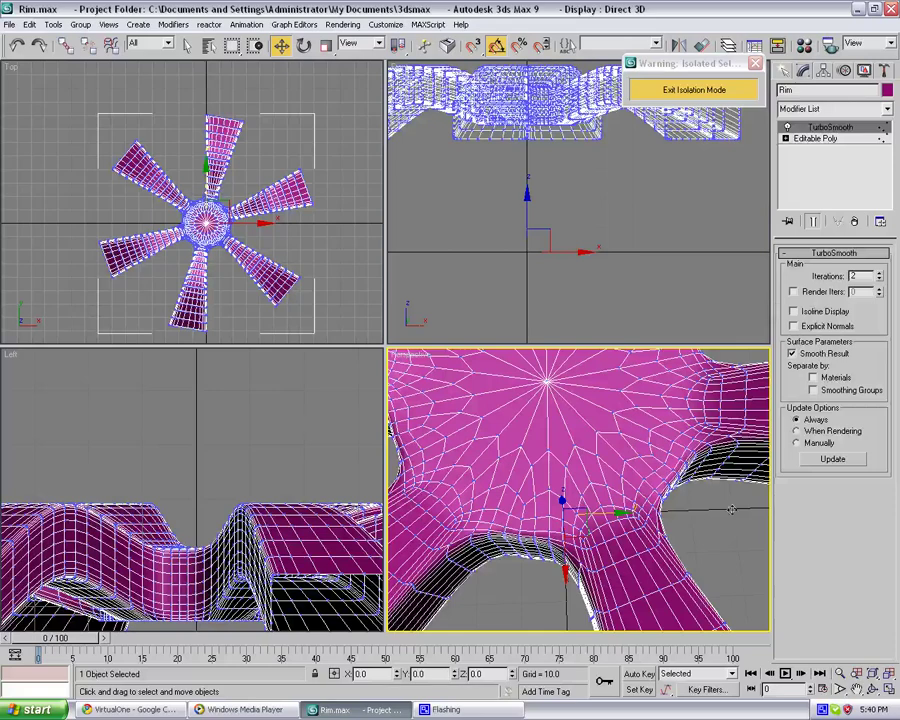
pyautogui.click(719, 536)
pyautogui.keyDown('alt'); pyautogui.moveTo(636, 532); pyautogui.dragTo(617, 491, button='middle'); pyautogui.keyUp('alt')
pyautogui.click(617, 491)
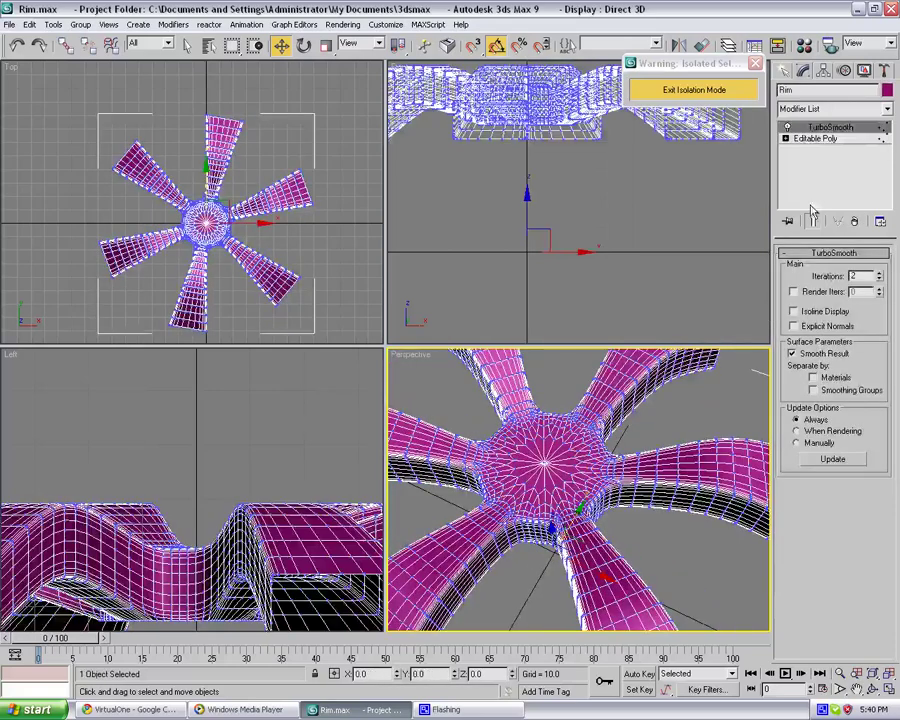
# Step: Return to the Editable Poly level and extrude the hub's cap polygon inward as a group by -2.0
pyautogui.click(806, 142)
pyautogui.keyDown('alt'); pyautogui.moveTo(653, 422); pyautogui.dragTo(490, 403, button='middle'); pyautogui.keyUp('alt')
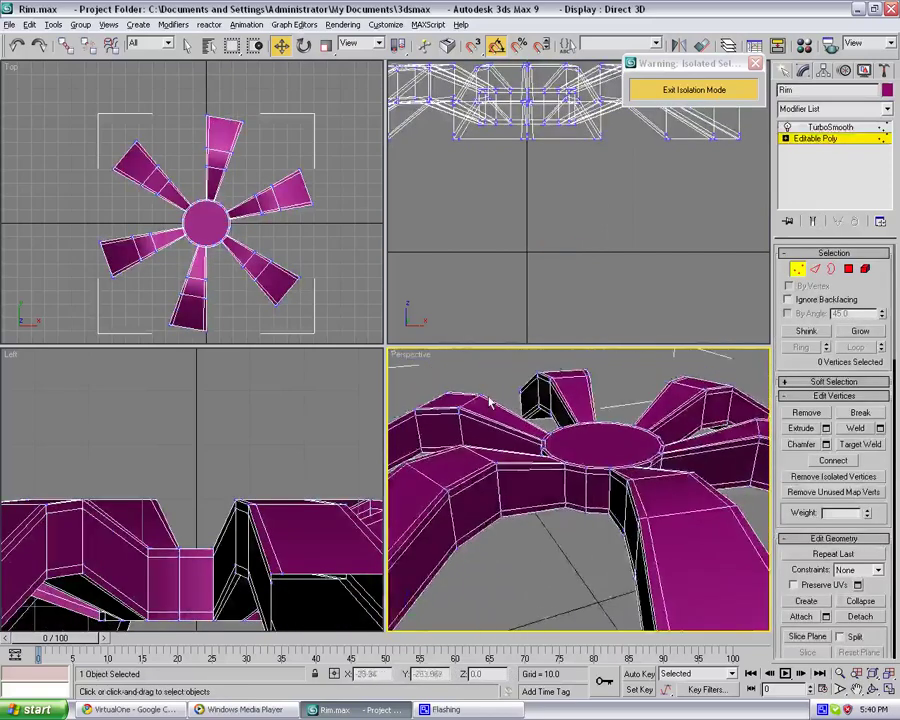
pyautogui.scroll(6, 544, 450)
pyautogui.keyDown('alt'); pyautogui.moveTo(595, 426); pyautogui.dragTo(744, 463, button='middle'); pyautogui.keyUp('alt')
pyautogui.click(848, 268)
pyautogui.click(613, 438)
pyautogui.click(828, 429)
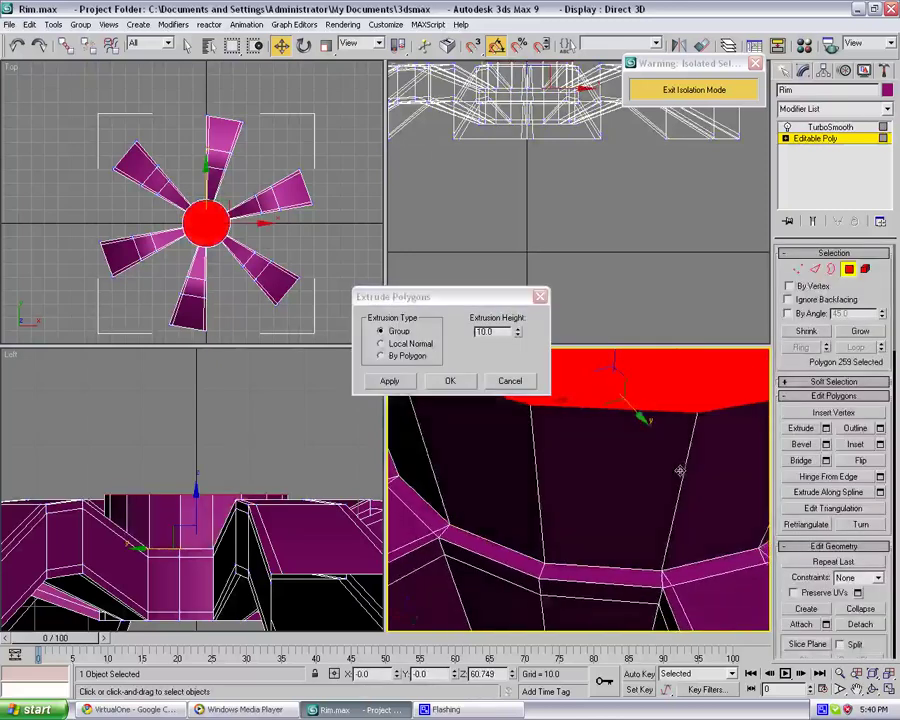
pyautogui.moveTo(519, 338); pyautogui.dragTo(517, 416)
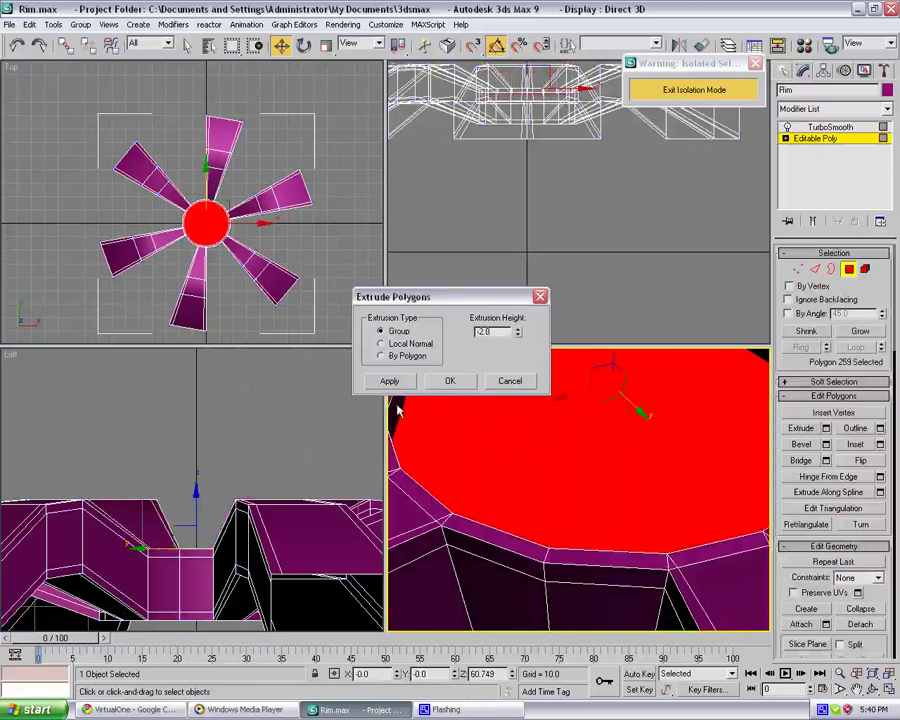
pyautogui.click(447, 381)
# Step: Inset the recessed hub polygon as a group by 6.308
pyautogui.keyDown('shift'); pyautogui.click(855, 445); pyautogui.keyUp('shift')
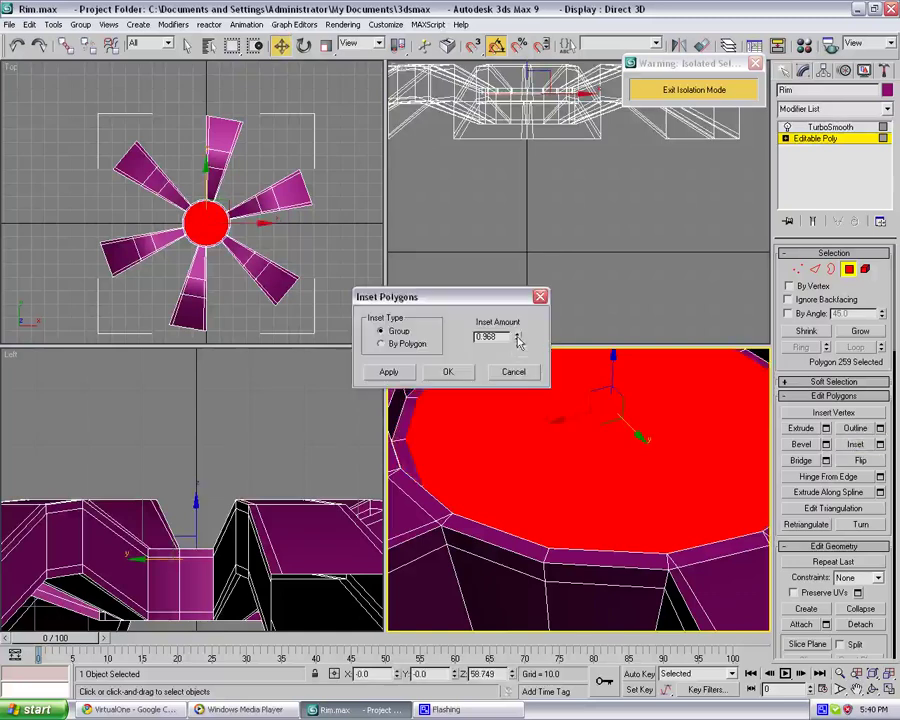
pyautogui.moveTo(519, 342); pyautogui.dragTo(512, 120)
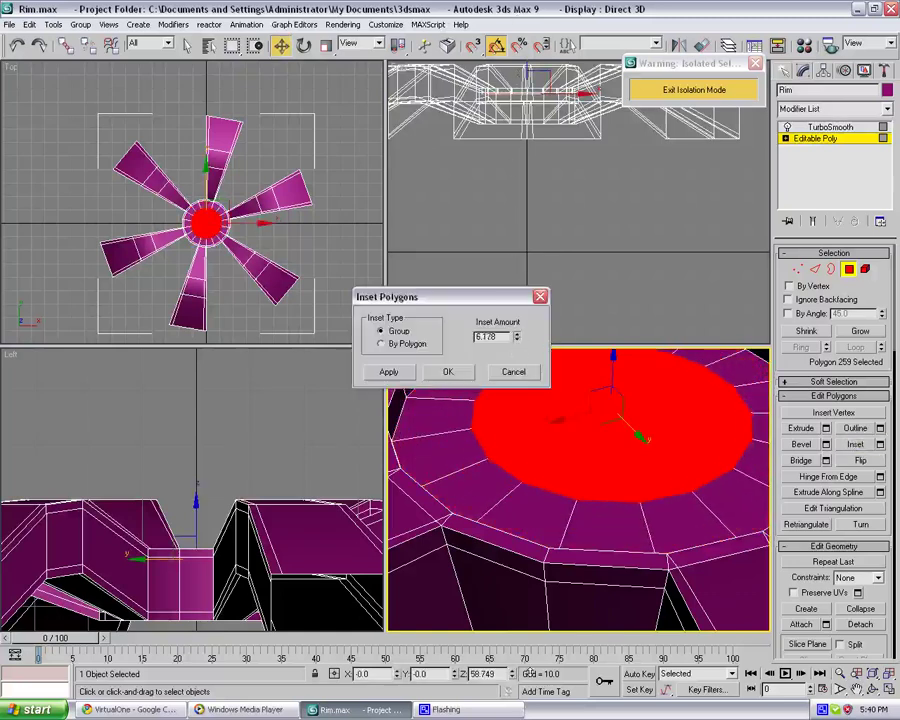
pyautogui.moveTo(529, 672); pyautogui.dragTo(529, 659)
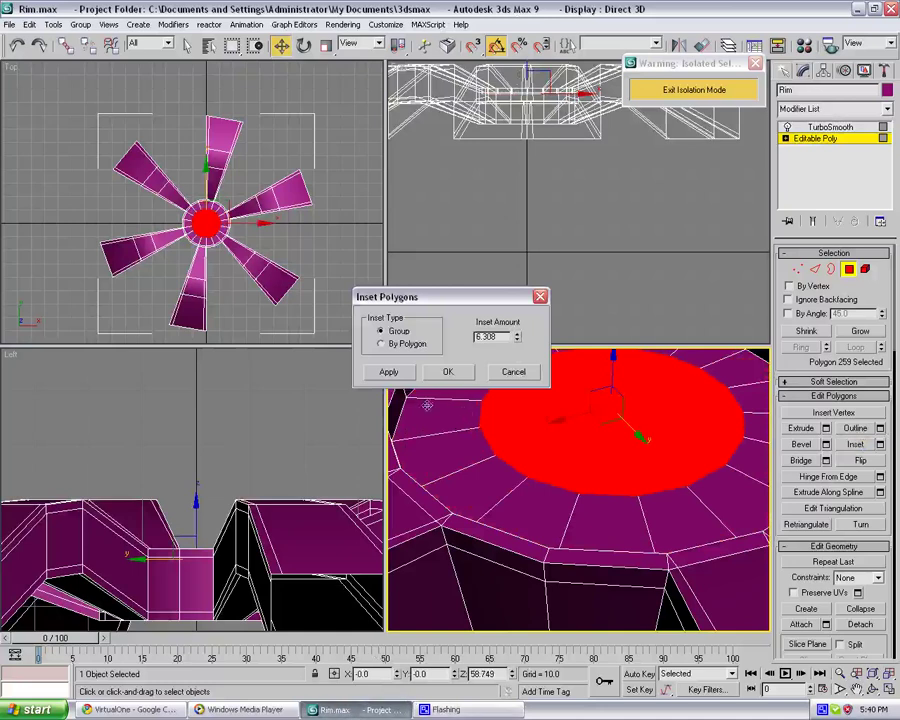
pyautogui.click(446, 375)
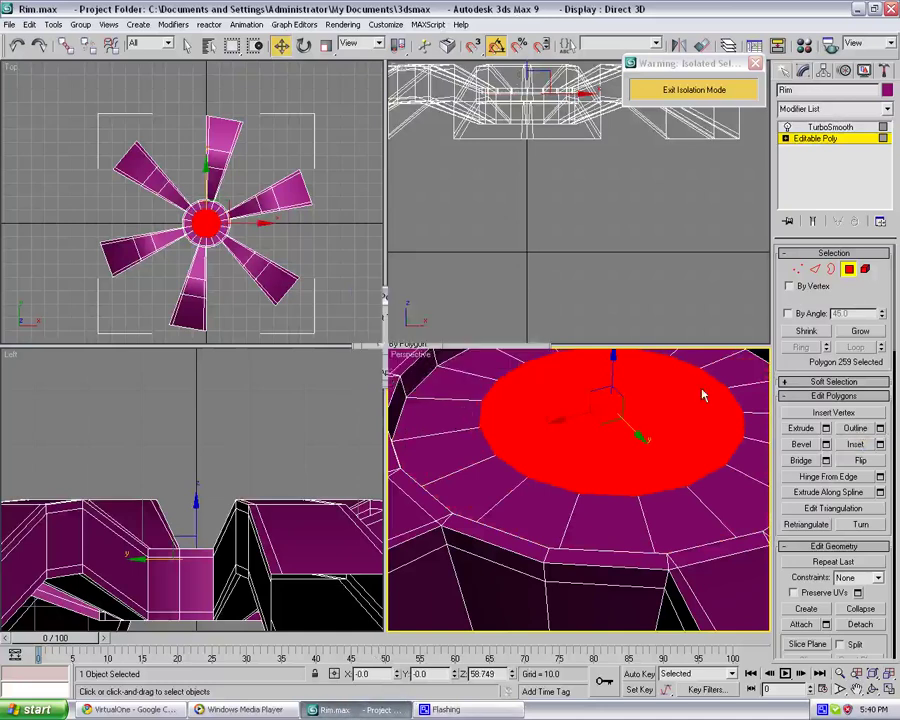
# Step: Extrude the inner hub polygon upward by about 2.7 and inset its top slightly as a group
pyautogui.click(826, 428)
pyautogui.moveTo(517, 333); pyautogui.dragTo(534, 162)
pyautogui.click(450, 381)
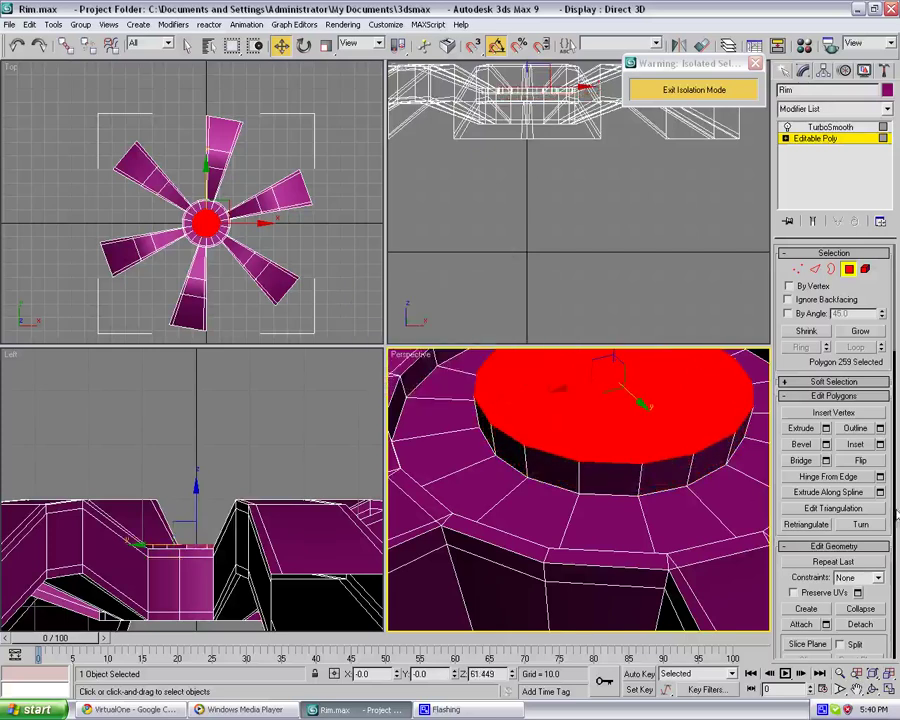
pyautogui.click(880, 445)
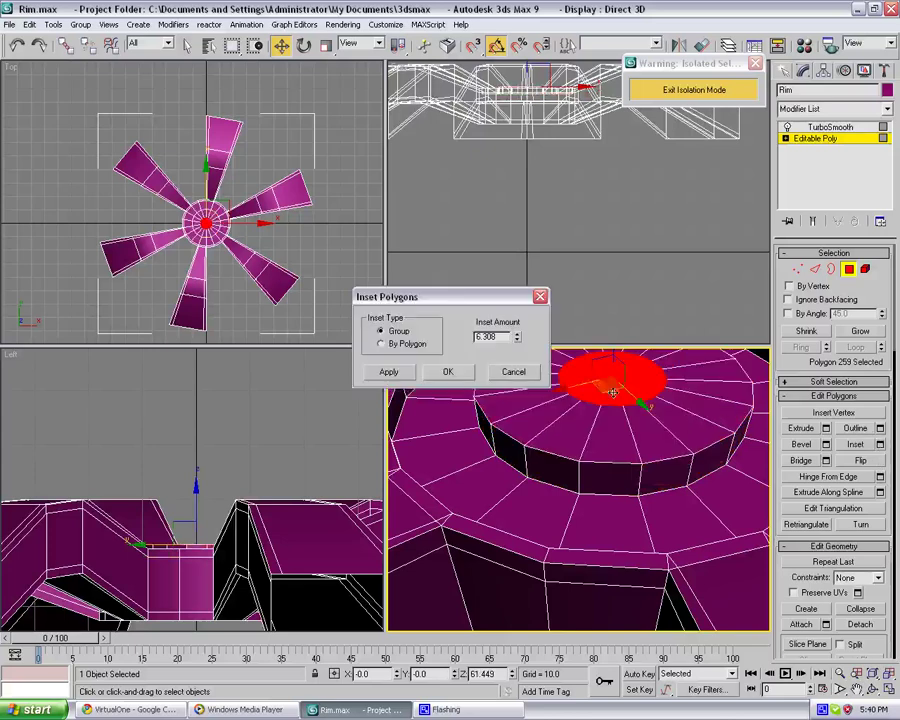
pyautogui.moveTo(520, 349); pyautogui.dragTo(521, 401)
pyautogui.click(448, 372)
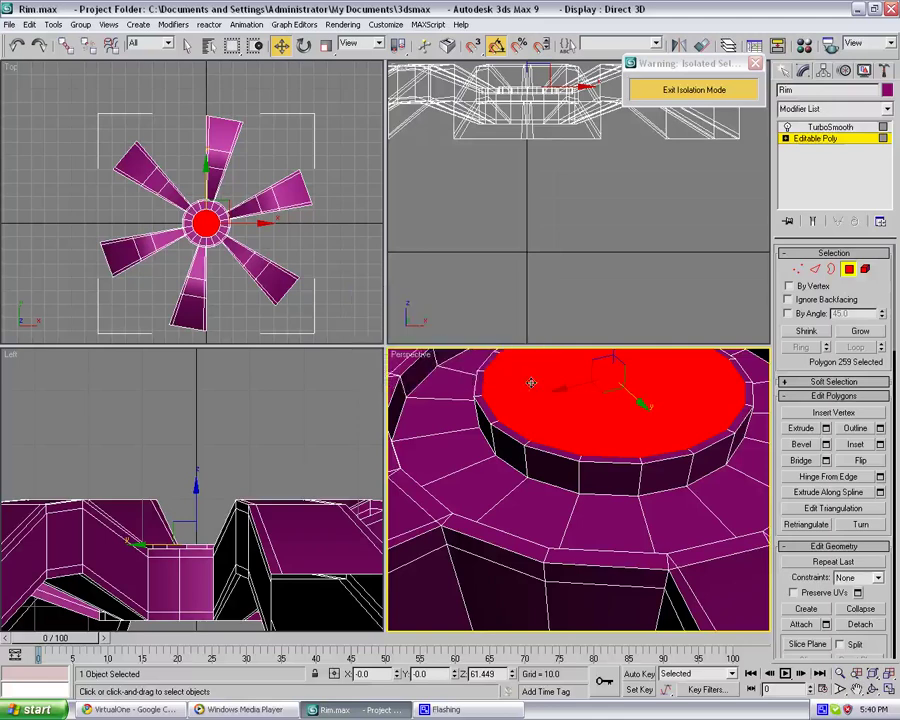
# Step: Select the top and bottom edge loops of the hub's raised disc and chamfer them by 0.14
pyautogui.click(815, 269)
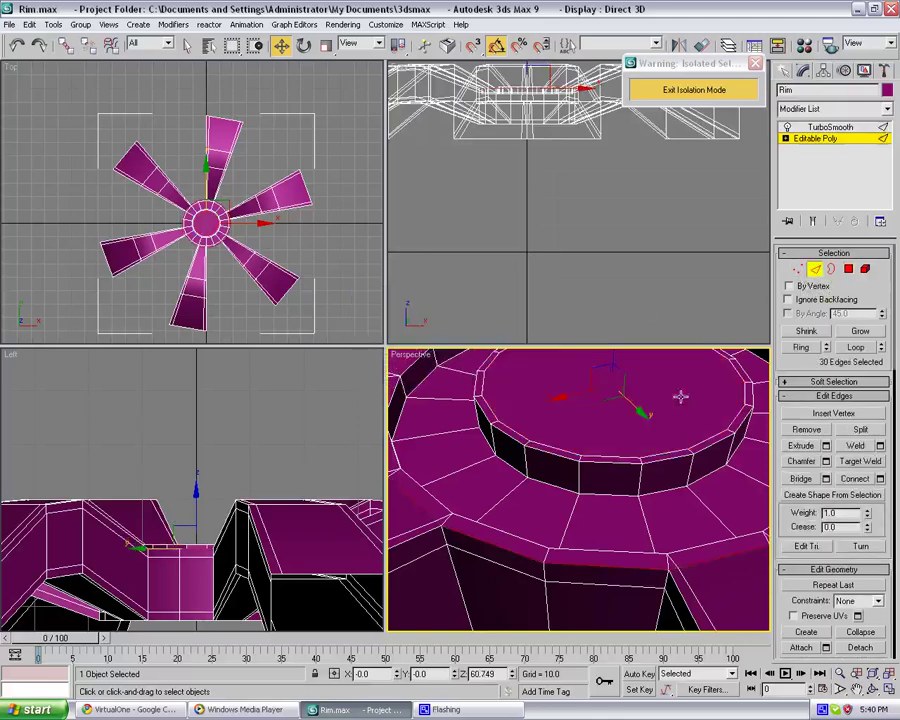
pyautogui.click(612, 463)
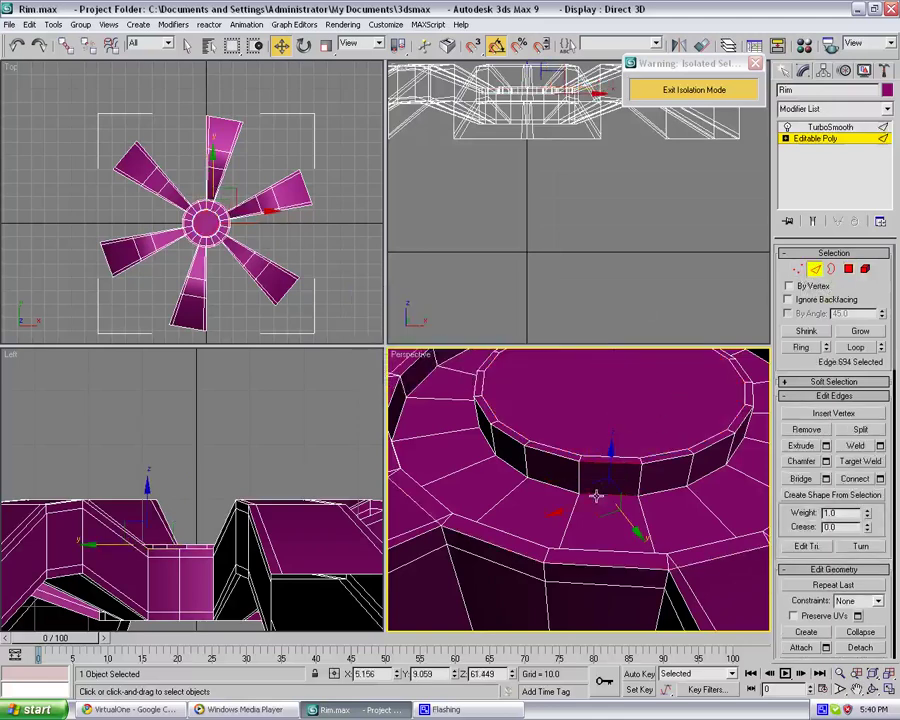
pyautogui.click(855, 347)
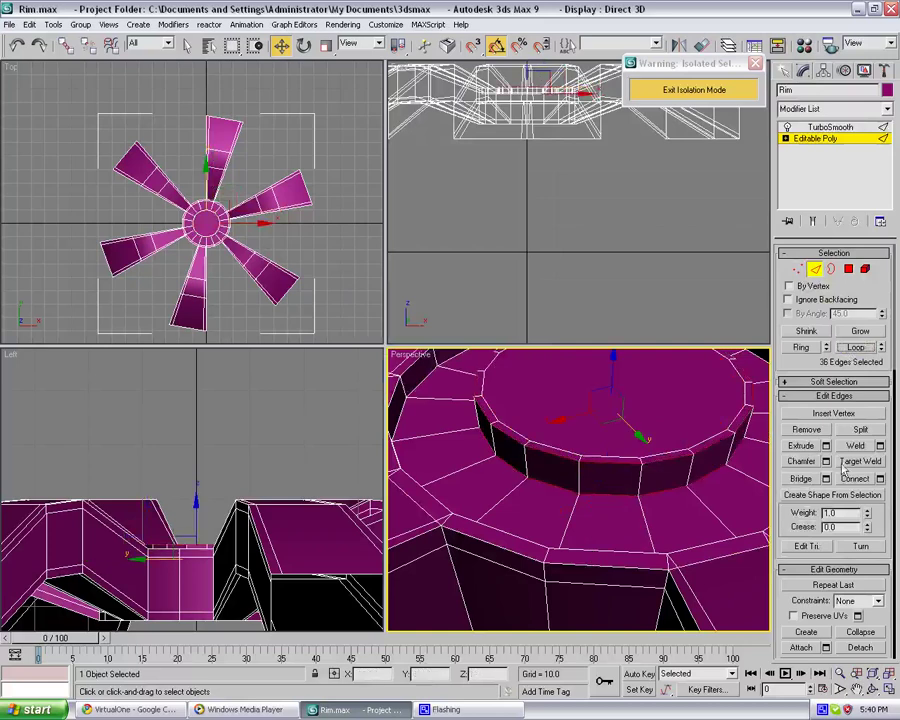
pyautogui.click(826, 461)
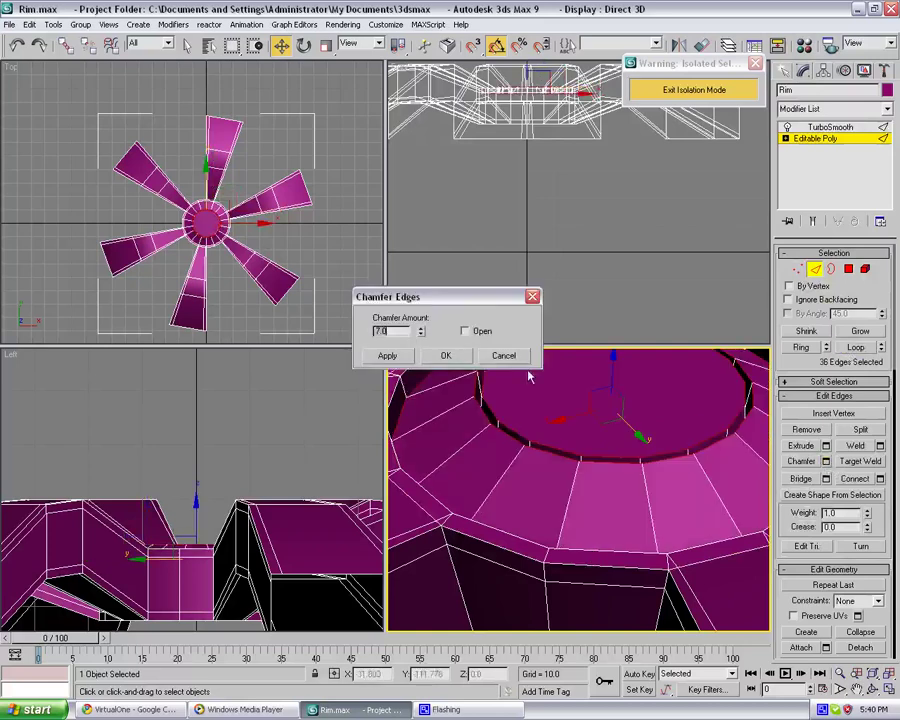
pyautogui.moveTo(422, 340); pyautogui.dragTo(431, 408)
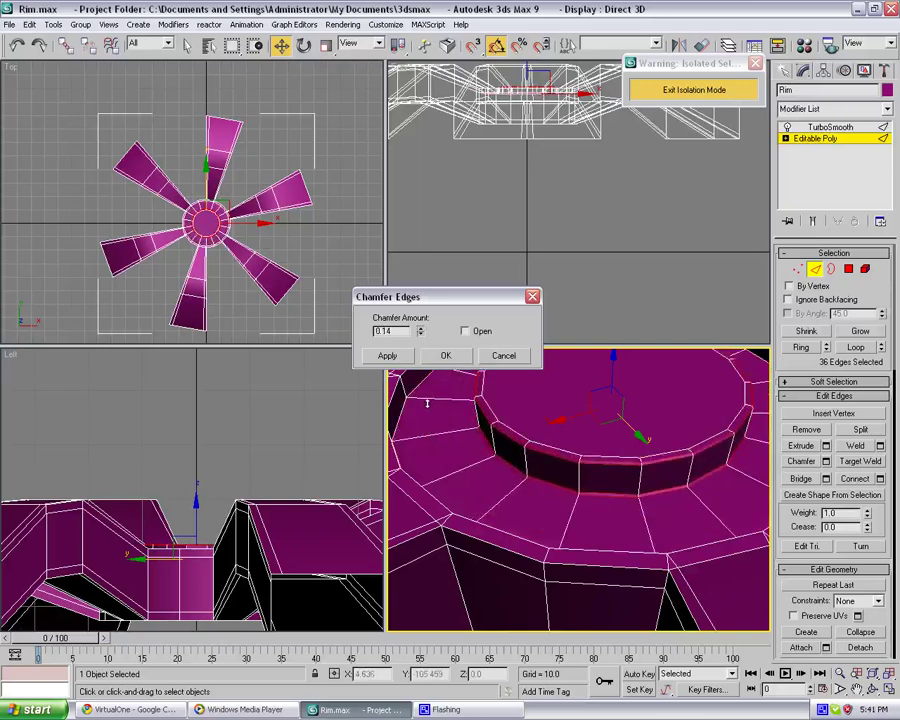
pyautogui.click(446, 355)
pyautogui.scroll(3, 512, 412)
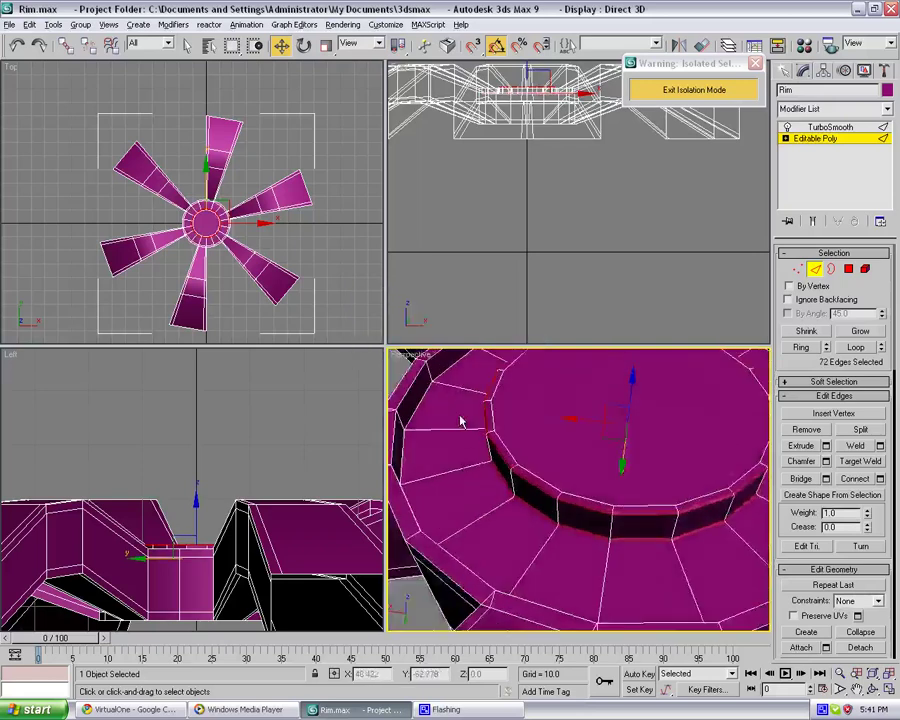
# Step: Select the edge loop at the base of the hub recess's outer wall and chamfer it by 0.14
pyautogui.click(413, 405)
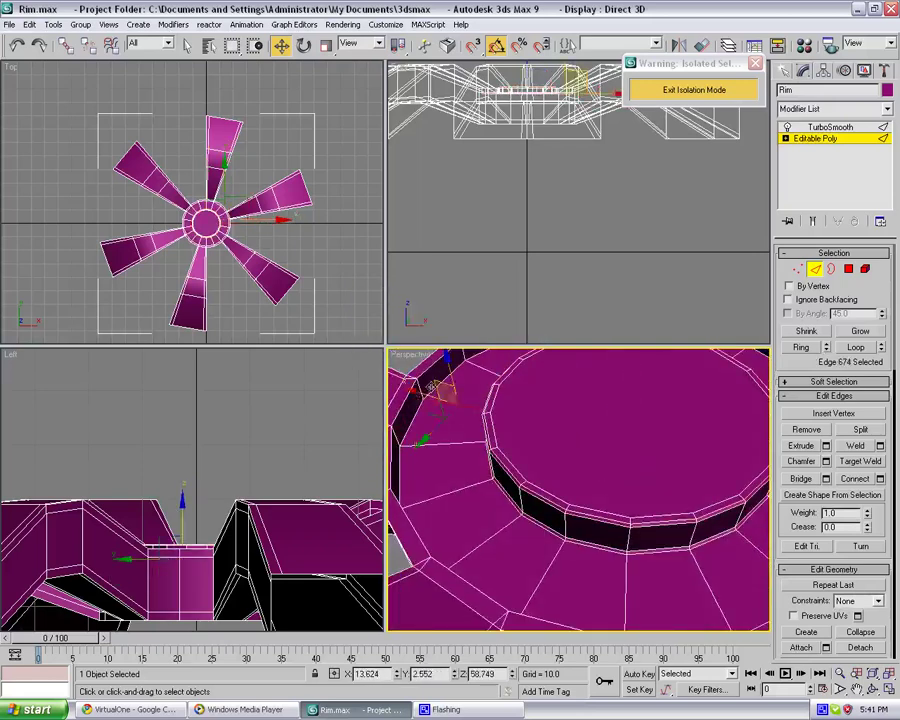
pyautogui.click(404, 404)
pyautogui.click(406, 405)
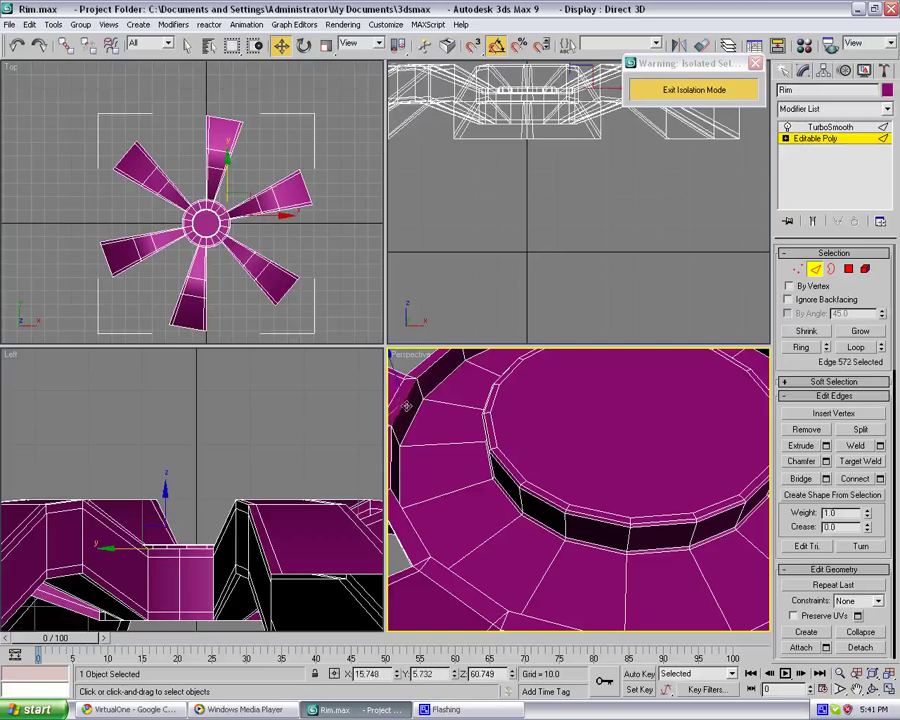
pyautogui.click(856, 347)
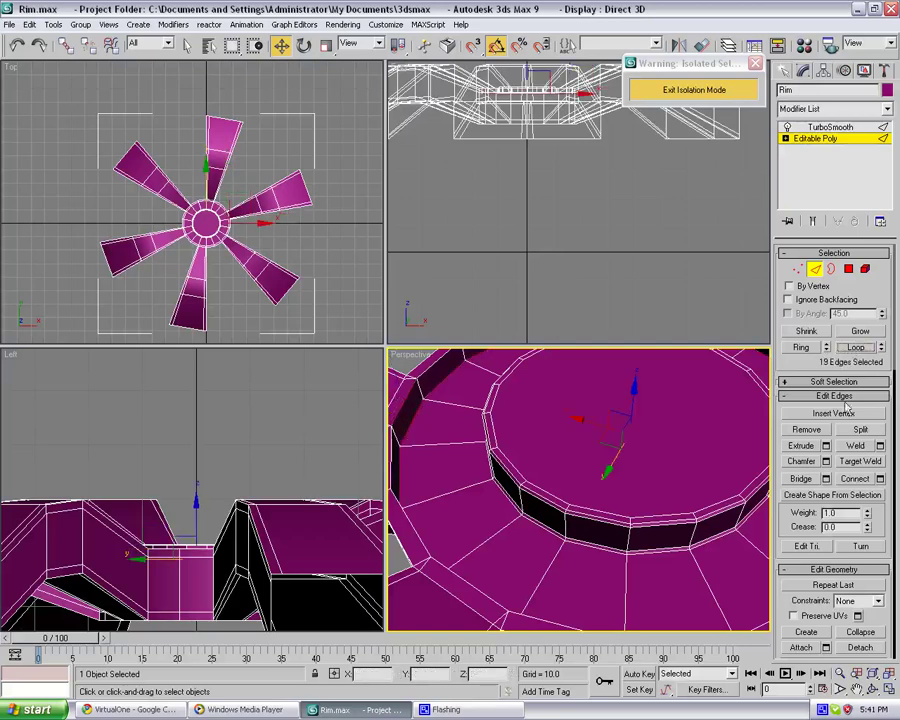
pyautogui.click(820, 467)
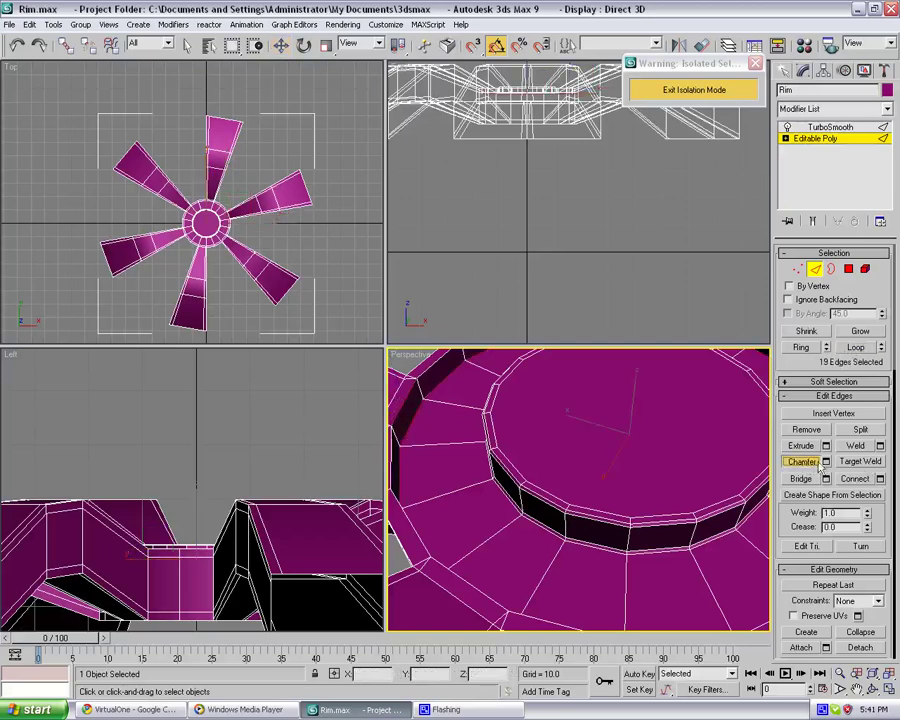
pyautogui.click(826, 462)
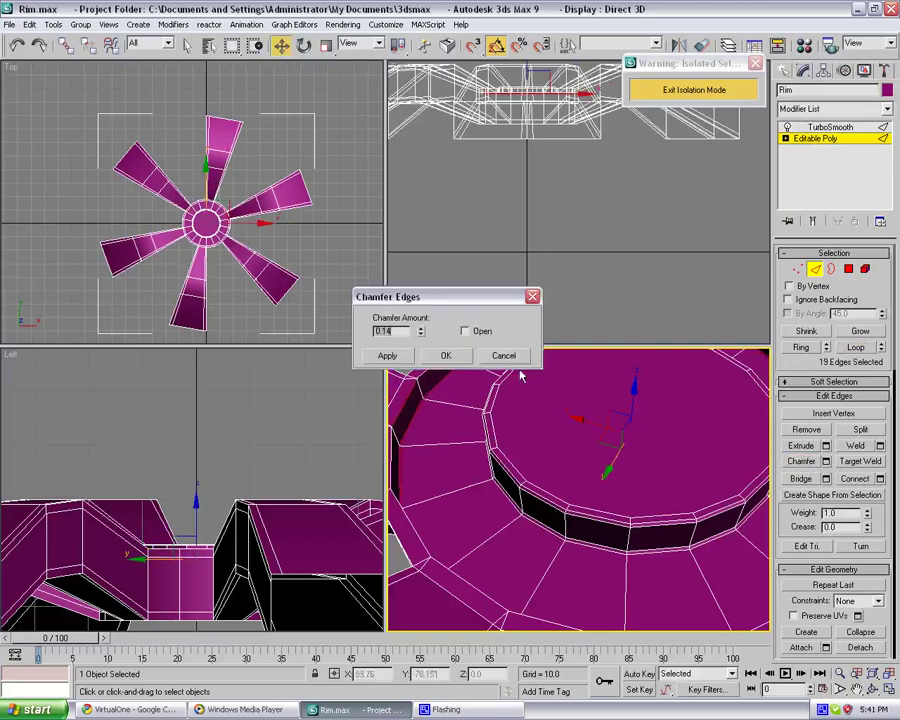
pyautogui.click(457, 361)
pyautogui.moveTo(486, 400); pyautogui.dragTo(496, 430, button='middle')
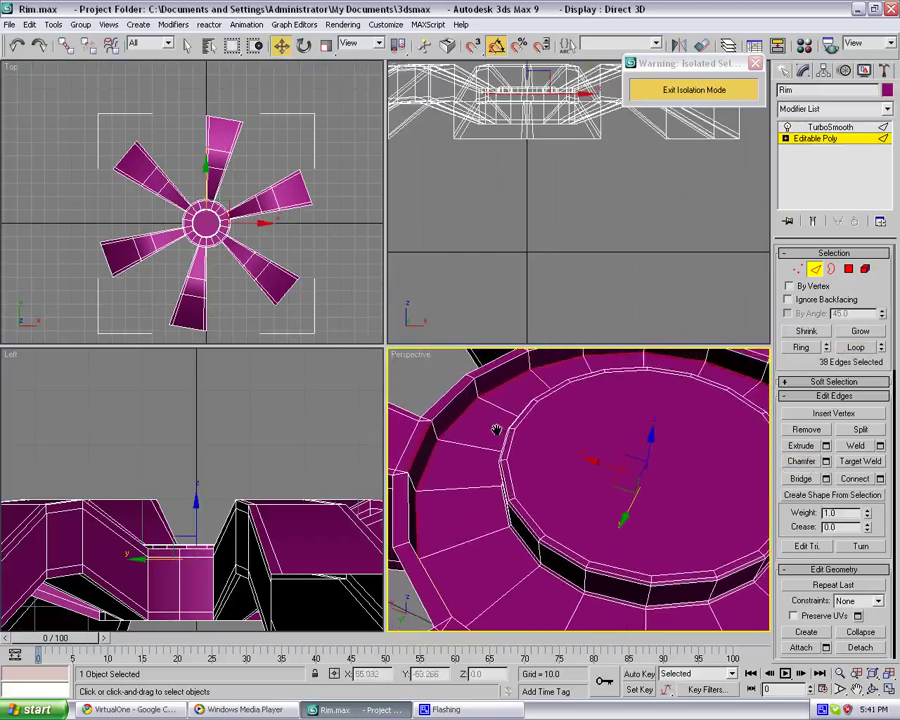
# Step: Clear the edge selection and select the edge loop at the base of the hub recess's outer wall
pyautogui.click(403, 374)
pyautogui.click(442, 408)
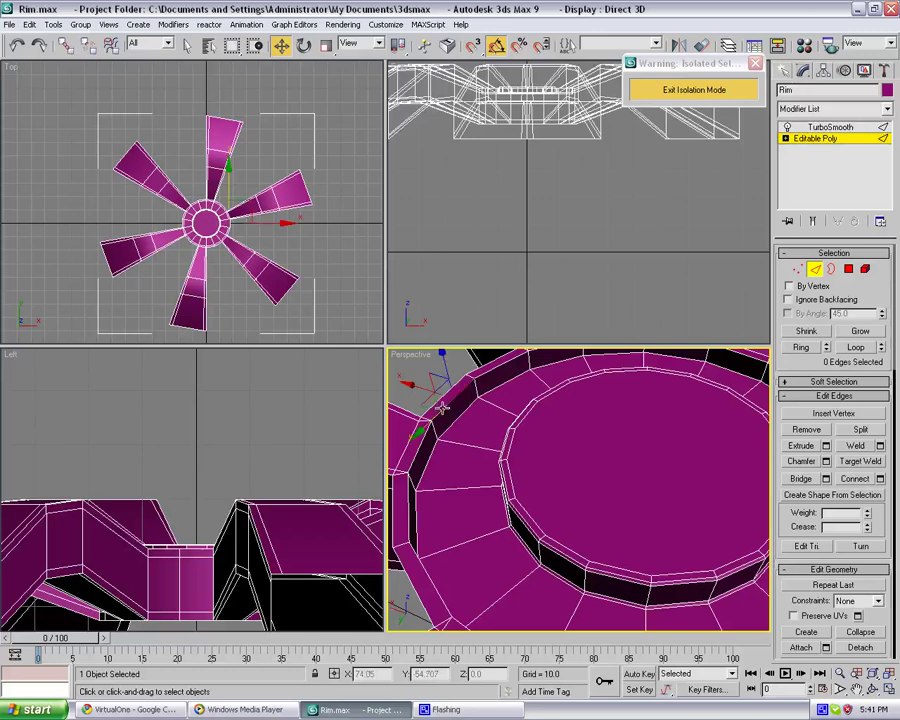
pyautogui.keyDown('ctrl'); pyautogui.click(456, 424); pyautogui.keyUp('ctrl')
pyautogui.click(855, 348)
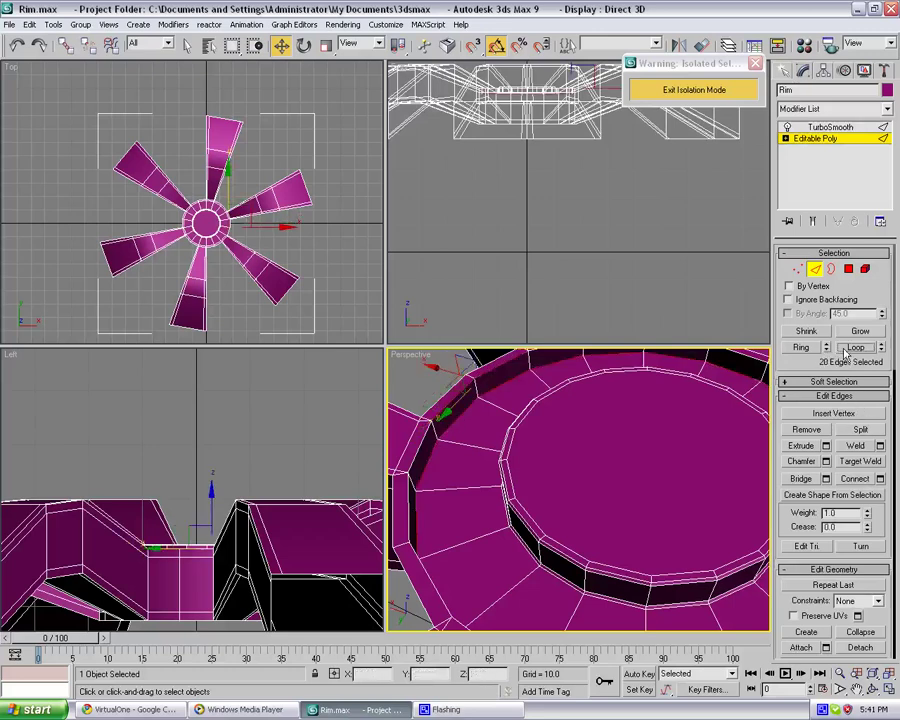
# Step: Add the upper rim edges all around the hub recess's outer wall to the selection and chamfer them with the base loop
pyautogui.moveTo(596, 445); pyautogui.dragTo(532, 525, button='middle')
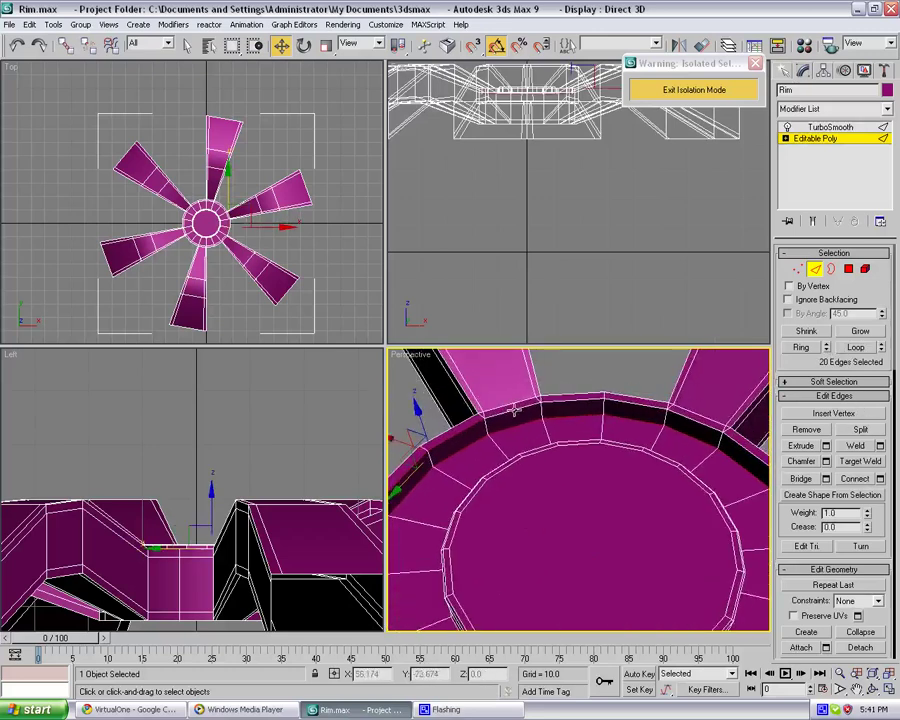
pyautogui.keyDown('ctrl'); pyautogui.click(573, 408); pyautogui.keyUp('ctrl')
pyautogui.keyDown('ctrl'); pyautogui.click(617, 402); pyautogui.keyUp('ctrl')
pyautogui.keyDown('ctrl'); pyautogui.click(683, 413); pyautogui.keyUp('ctrl')
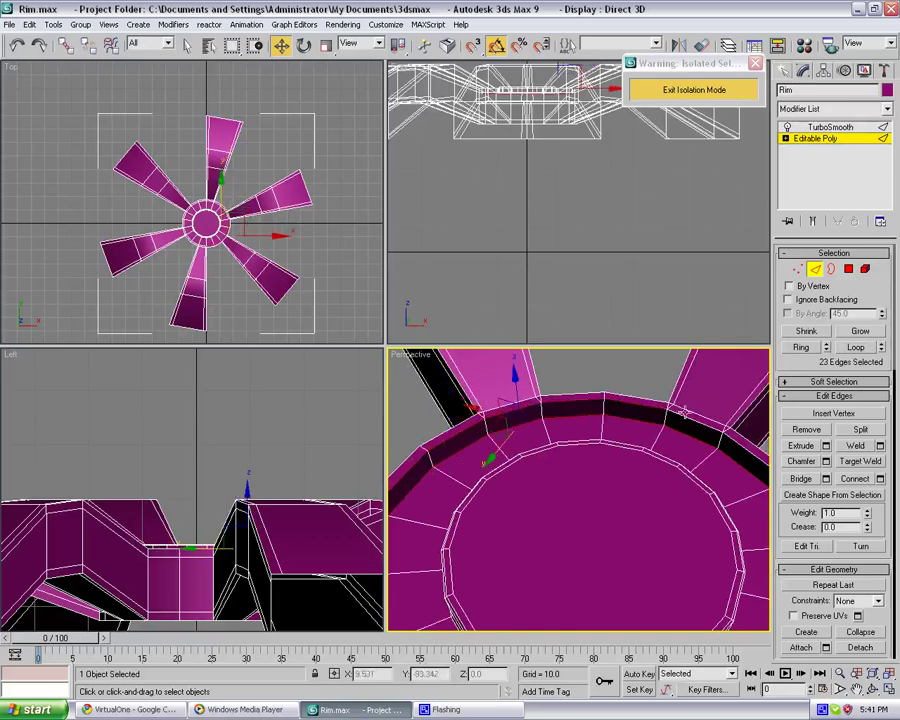
pyautogui.keyDown('ctrl'); pyautogui.click(683, 413); pyautogui.keyUp('ctrl')
pyautogui.keyDown('ctrl'); pyautogui.click(733, 439); pyautogui.keyUp('ctrl')
pyautogui.keyDown('alt'); pyautogui.moveTo(741, 464); pyautogui.dragTo(614, 401, button='middle'); pyautogui.keyUp('alt')
pyautogui.keyDown('ctrl'); pyautogui.click(668, 442); pyautogui.keyUp('ctrl')
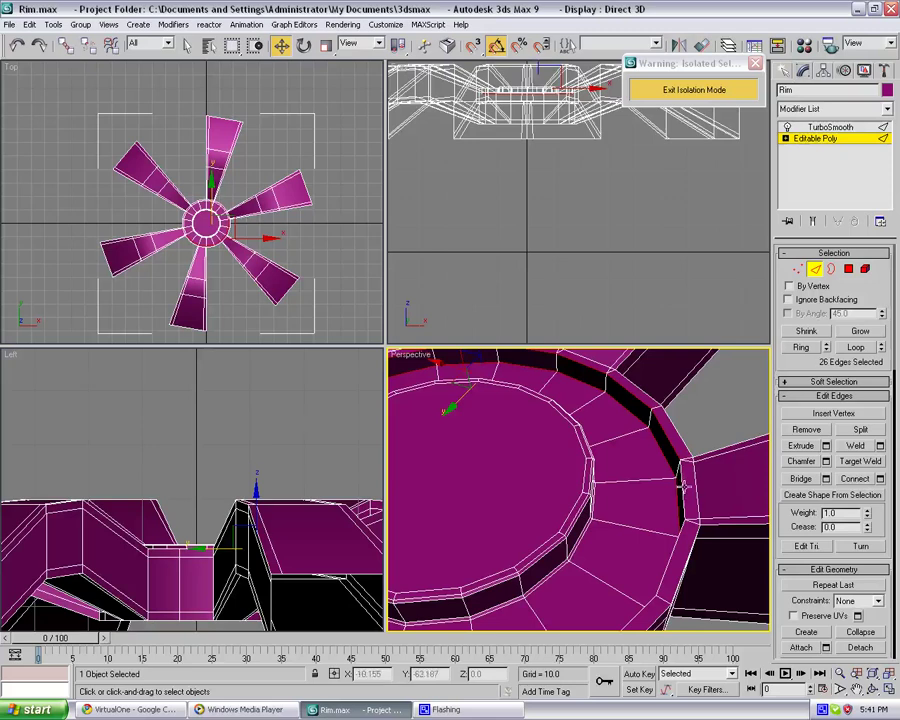
pyautogui.keyDown('ctrl'); pyautogui.click(681, 486); pyautogui.keyUp('ctrl')
pyautogui.keyDown('ctrl'); pyautogui.click(665, 565); pyautogui.keyUp('ctrl')
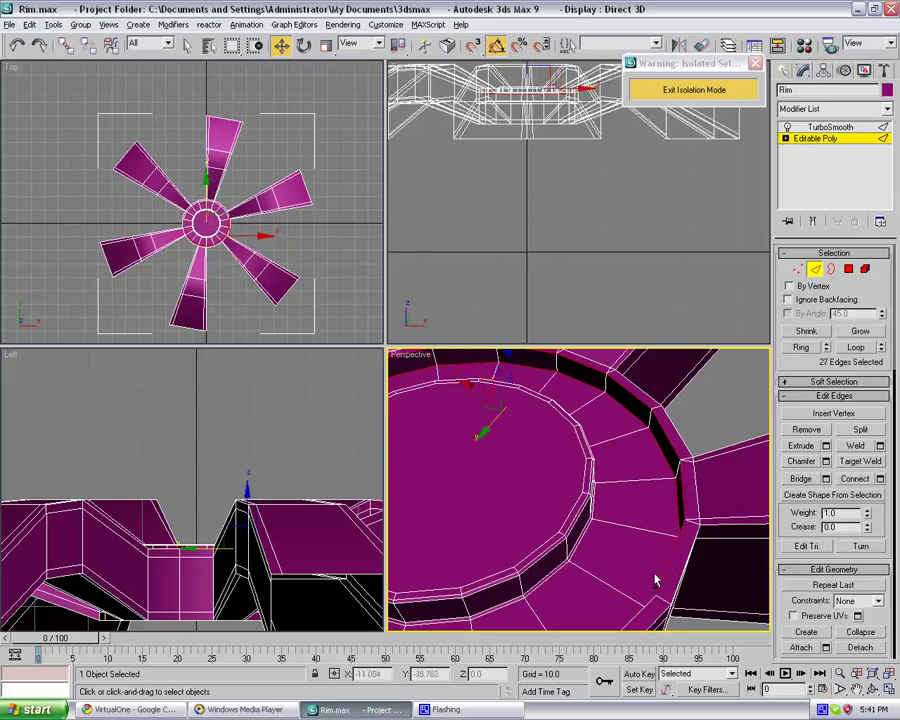
pyautogui.keyDown('alt'); pyautogui.moveTo(655, 582); pyautogui.dragTo(530, 492, button='middle'); pyautogui.keyUp('alt')
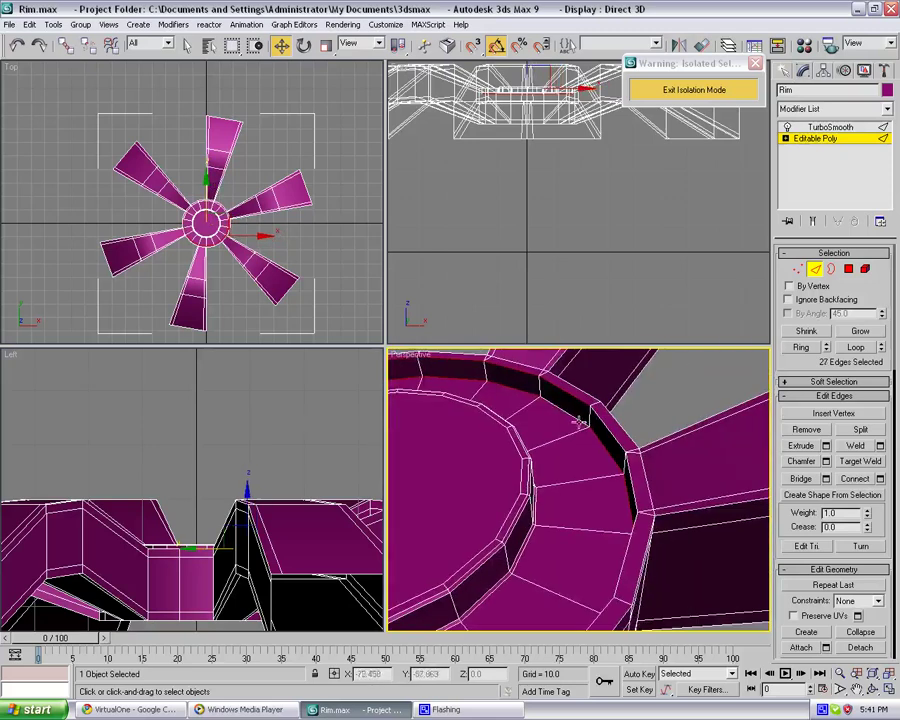
pyautogui.keyDown('ctrl'); pyautogui.click(624, 466); pyautogui.keyUp('ctrl')
pyautogui.keyDown('ctrl'); pyautogui.click(604, 428); pyautogui.keyUp('ctrl')
pyautogui.keyDown('alt'); pyautogui.moveTo(604, 428); pyautogui.dragTo(465, 457, button='middle'); pyautogui.keyUp('alt')
pyautogui.keyDown('ctrl'); pyautogui.click(470, 428); pyautogui.keyUp('ctrl')
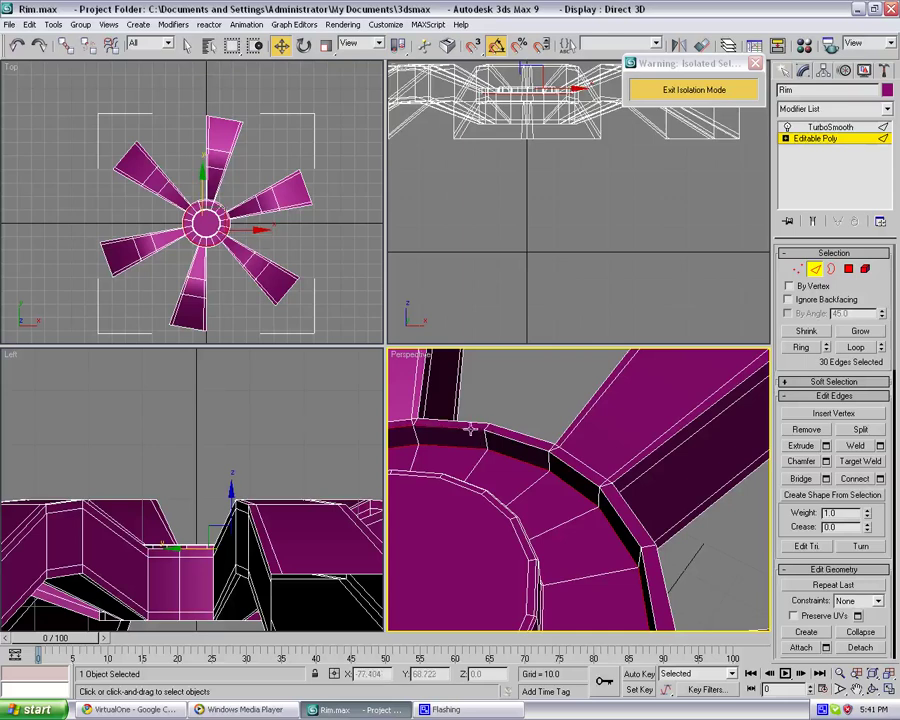
pyautogui.keyDown('ctrl'); pyautogui.click(512, 438); pyautogui.keyUp('ctrl')
pyautogui.keyDown('ctrl'); pyautogui.click(597, 501); pyautogui.keyUp('ctrl')
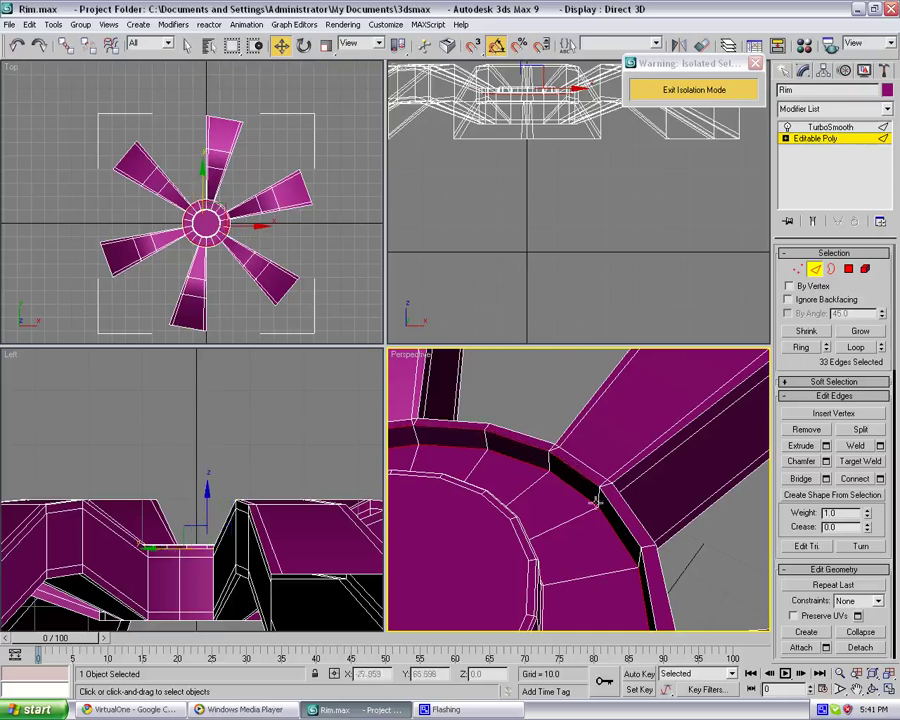
pyautogui.keyDown('ctrl'); pyautogui.click(611, 509); pyautogui.keyUp('ctrl')
pyautogui.keyDown('alt'); pyautogui.moveTo(565, 523); pyautogui.dragTo(474, 501, button='middle'); pyautogui.keyUp('alt')
pyautogui.keyDown('ctrl'); pyautogui.click(542, 463); pyautogui.keyUp('ctrl')
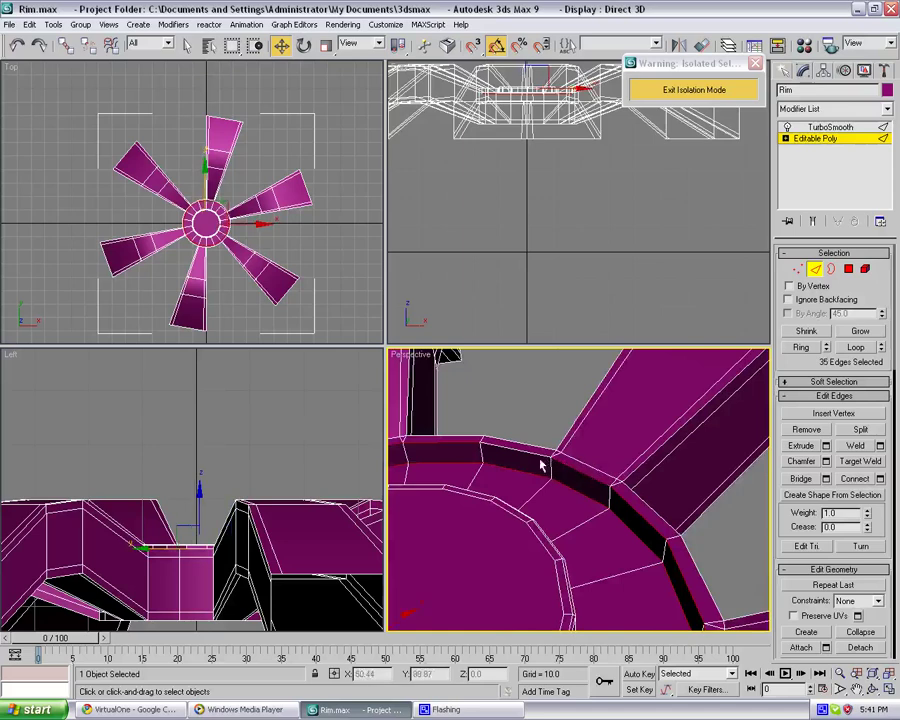
pyautogui.click(826, 462)
pyautogui.click(446, 356)
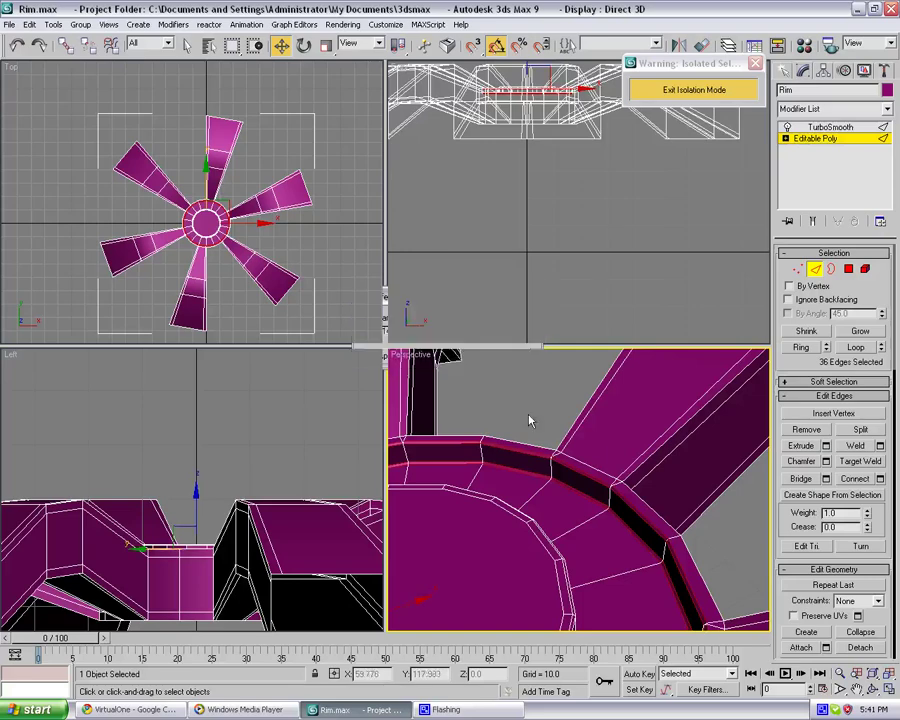
# Step: Return to the TurboSmooth level, deselect the rim and examine the smoothed hub and spoke joints
pyautogui.click(828, 127)
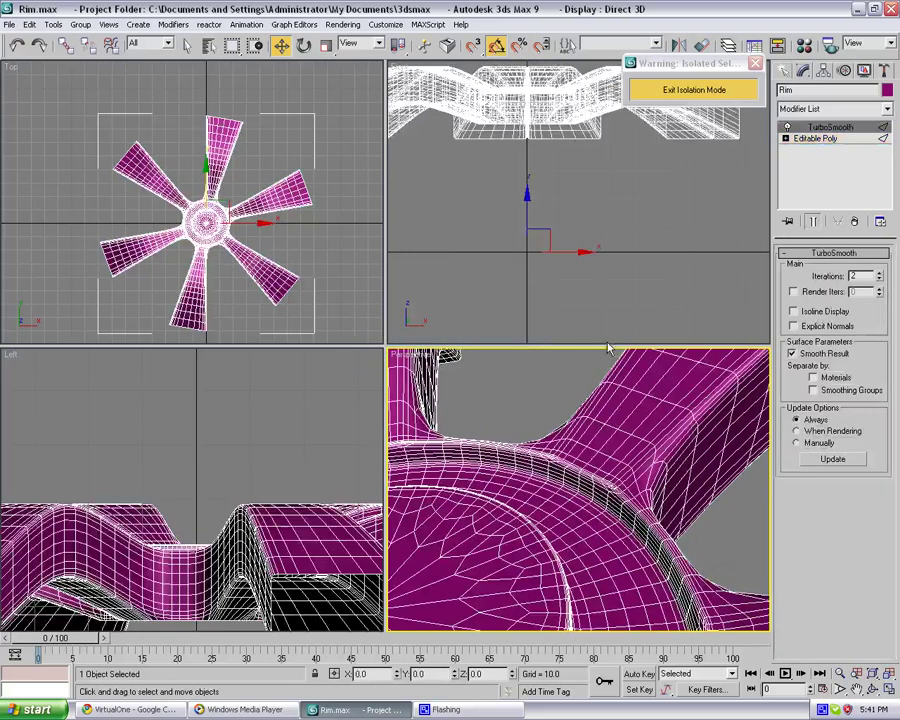
pyautogui.click(526, 434)
pyautogui.scroll(-4, 529, 478)
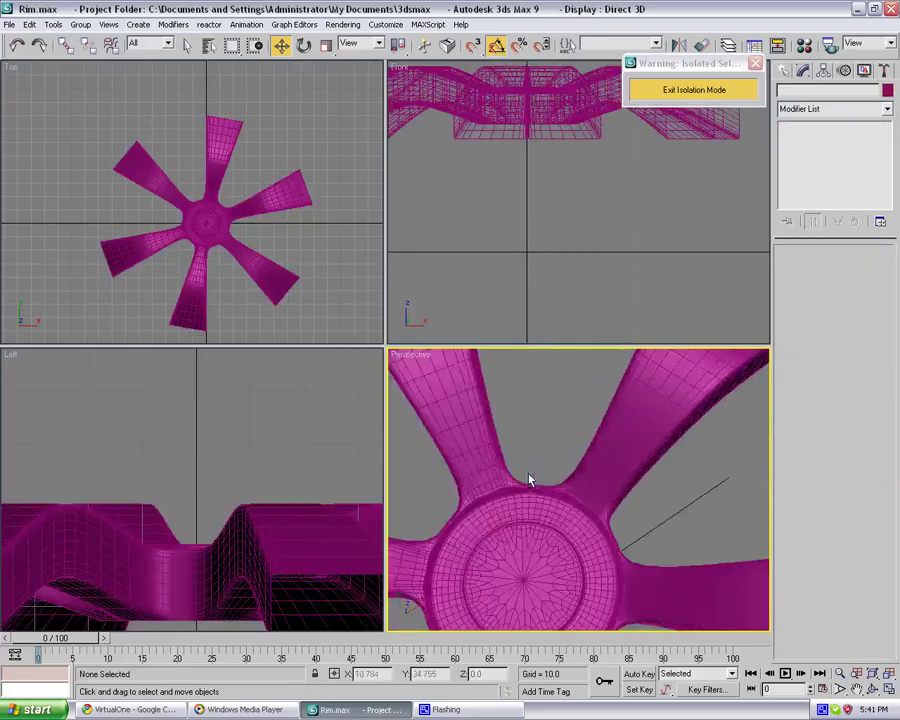
pyautogui.keyDown('alt'); pyautogui.moveTo(498, 494); pyautogui.dragTo(631, 546, button='middle'); pyautogui.keyUp('alt')
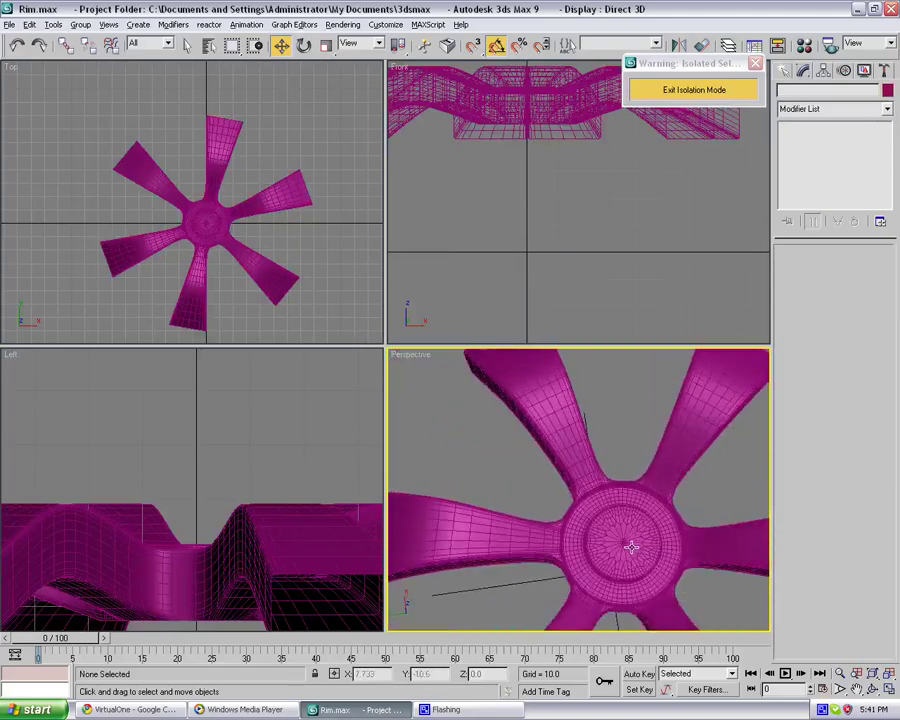
# Step: Reselect the rim at the Editable Poly edge level and examine the chamfered hub edges and the spokes
pyautogui.click(631, 536)
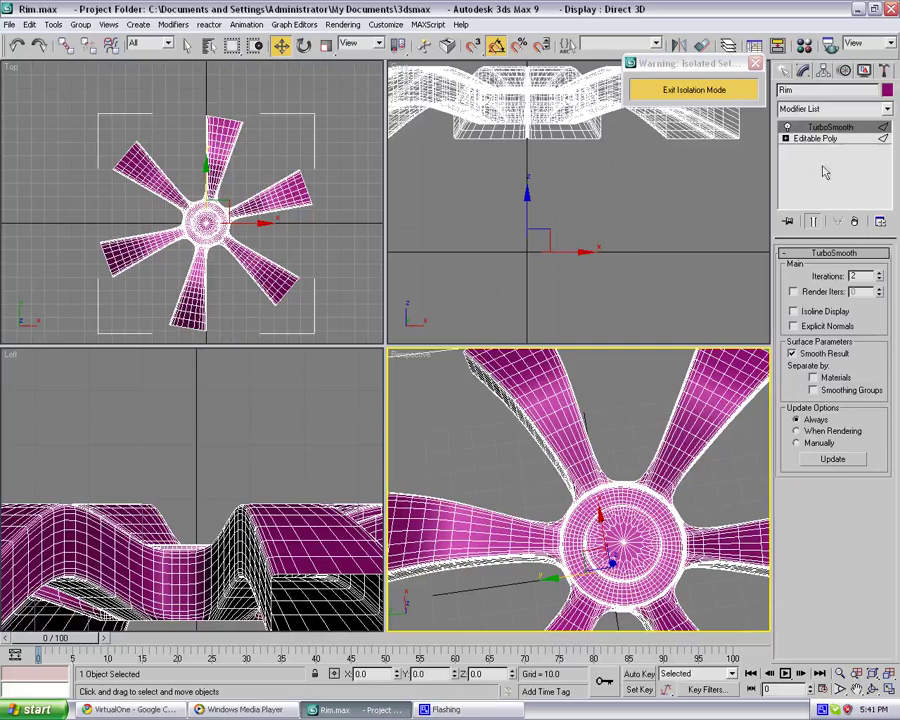
pyautogui.click(817, 139)
pyautogui.press('2')
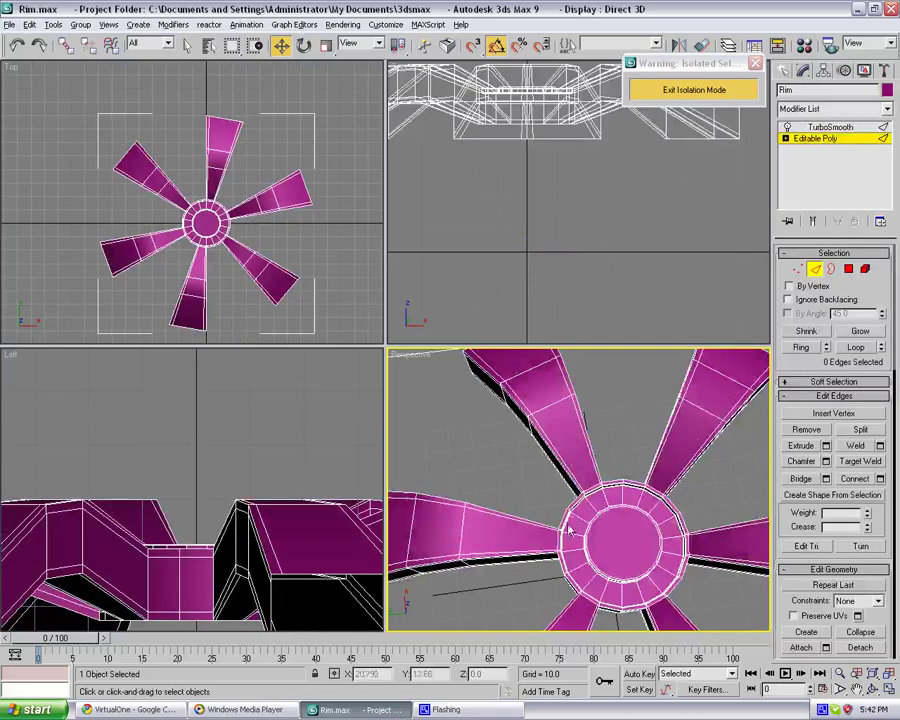
pyautogui.keyDown('alt'); pyautogui.moveTo(569, 528); pyautogui.dragTo(603, 480, button='middle'); pyautogui.keyUp('alt')
pyautogui.scroll(3, 654, 527)
pyautogui.keyDown('alt'); pyautogui.moveTo(654, 527); pyautogui.dragTo(632, 404, button='middle'); pyautogui.keyUp('alt')
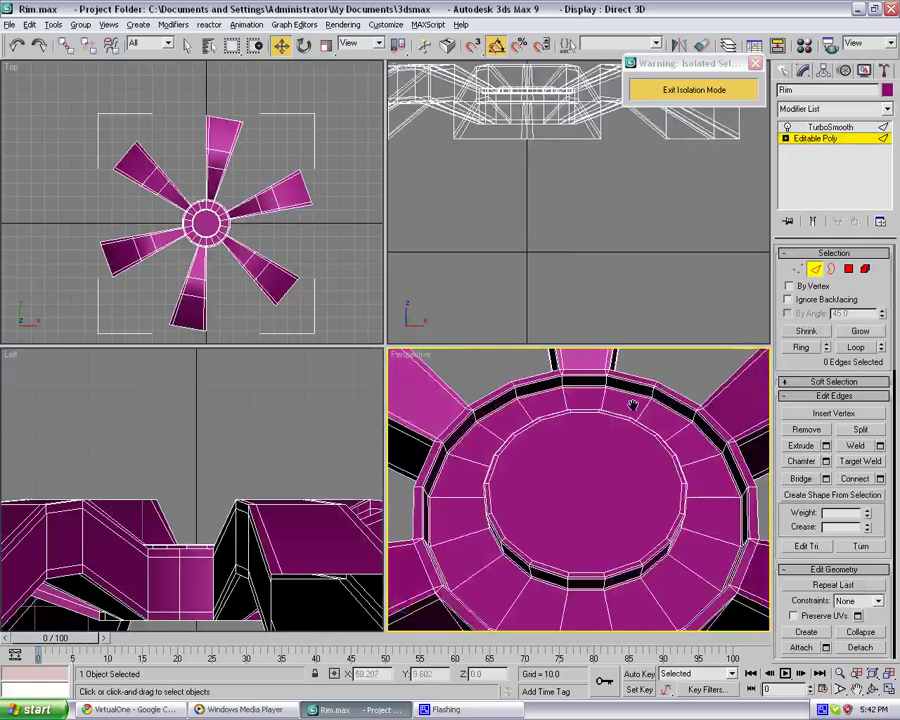
pyautogui.keyDown('alt'); pyautogui.moveTo(552, 490); pyautogui.dragTo(585, 509, button='middle'); pyautogui.keyUp('alt')
pyautogui.scroll(-5, 591, 533)
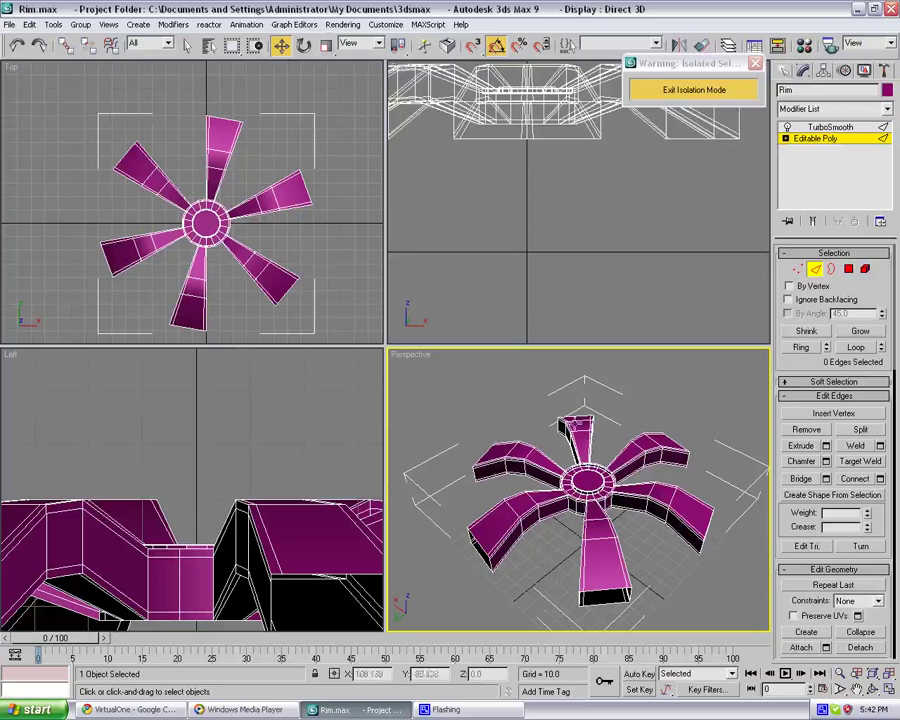
# Step: Exit isolation mode, return the rim to its TurboSmooth level, deselect it and examine the whole wheel
pyautogui.click(686, 89)
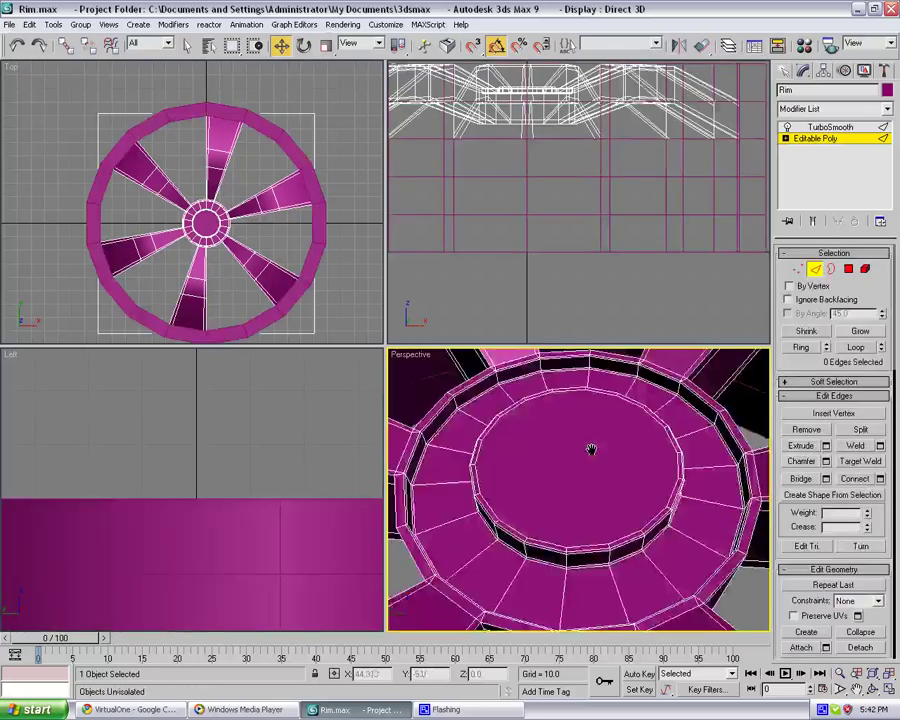
pyautogui.scroll(-8, 591, 449)
pyautogui.click(817, 127)
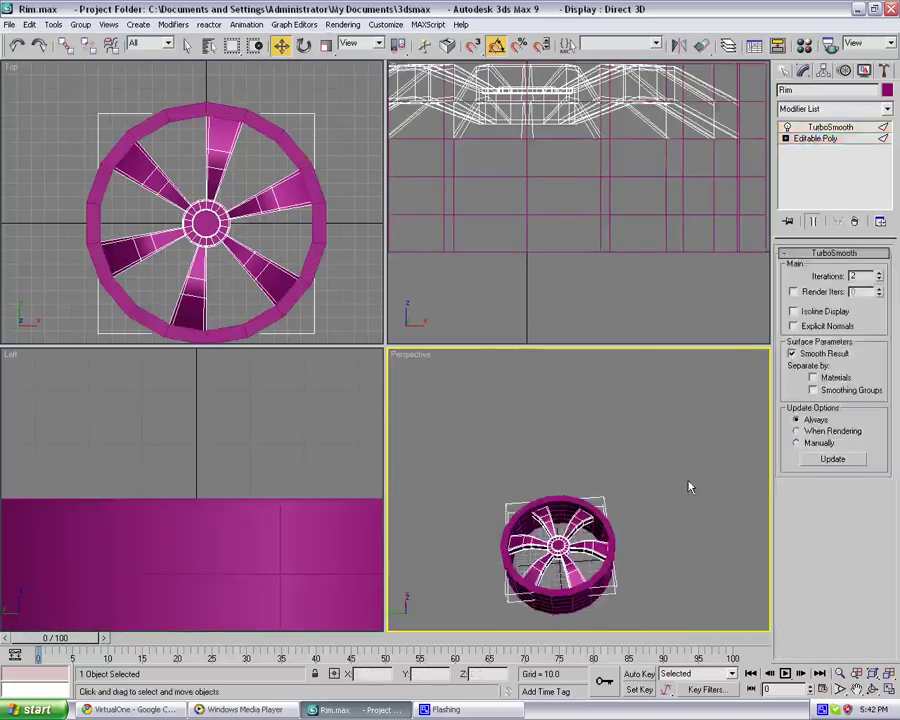
pyautogui.click(661, 560)
pyautogui.click(613, 578)
pyautogui.keyDown('alt'); pyautogui.moveTo(613, 578); pyautogui.dragTo(600, 548, button='middle'); pyautogui.keyUp('alt')
pyautogui.scroll(5, 593, 558)
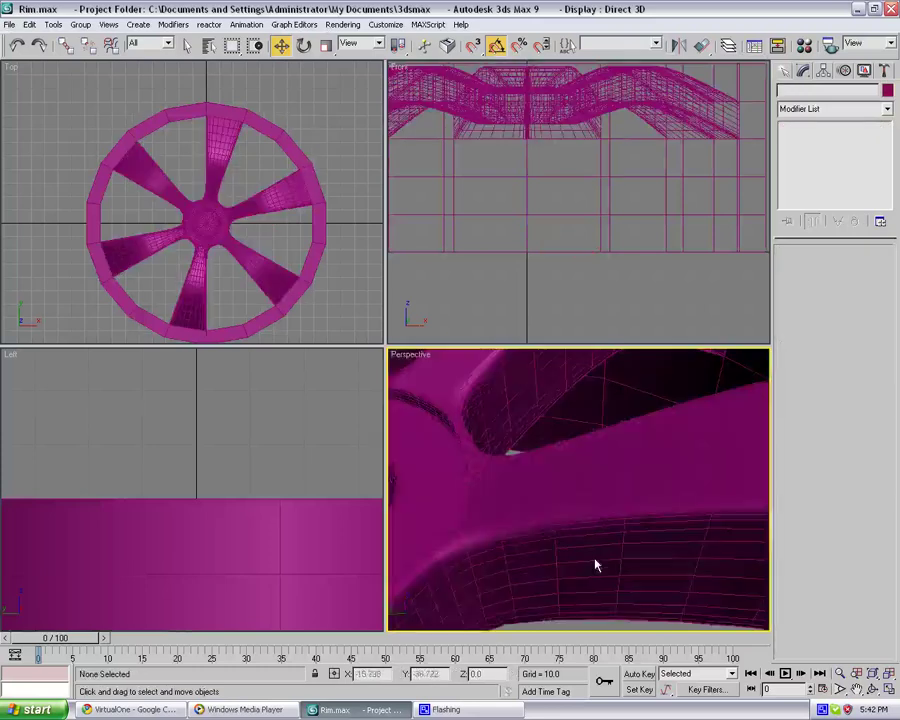
pyautogui.scroll(-2, 576, 510)
pyautogui.moveTo(533, 501); pyautogui.dragTo(557, 497, button='middle')
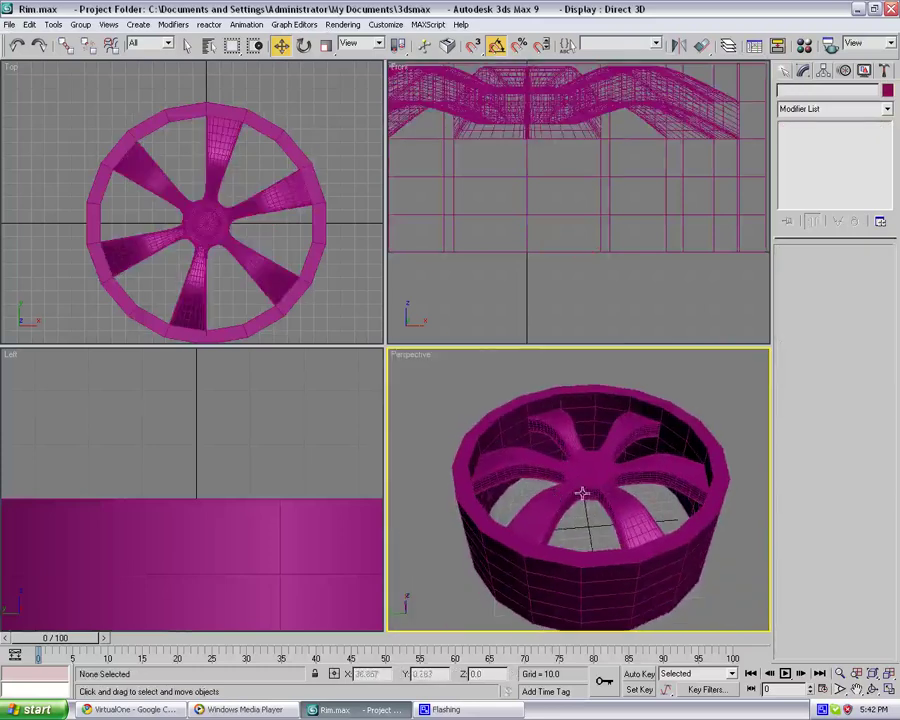